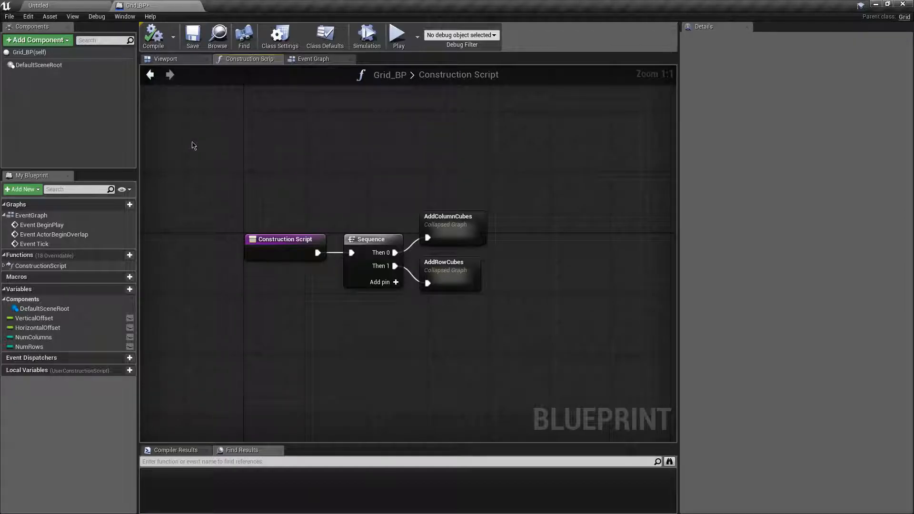
Switch to the level editor, place a Grid_BP actor in the level and move it to X -20, Y -230, Z 240
left_click(74, 8)
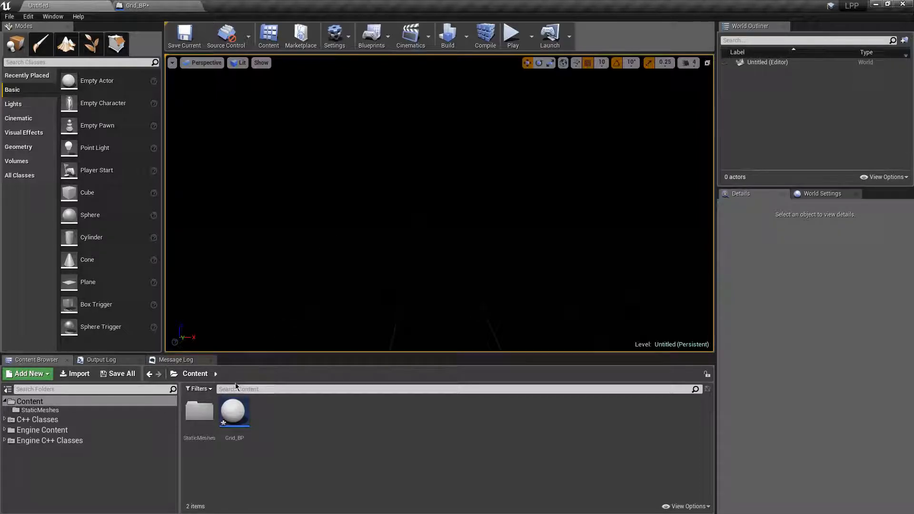
left_click_drag(233, 411, 326, 230)
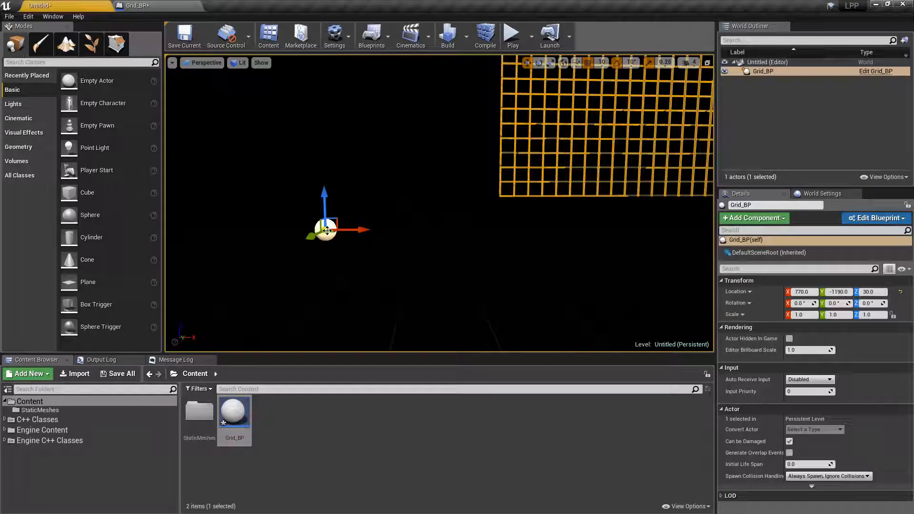
right_click_drag(382, 199, 436, 235)
left_click_drag(426, 225, 183, 284)
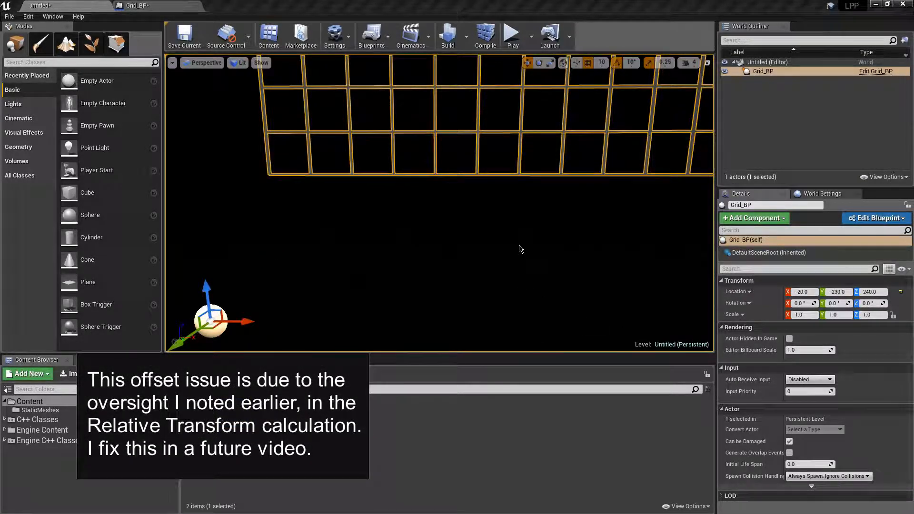
Compare the grid's offset from its root in the level with the same grid in the Grid_BP blueprint's viewport
mouse_move(520, 249)
right_mouse_down()
mouse_move(443, 257)
mouse_move(423, 288)
mouse_move(512, 247)
right_mouse_up()
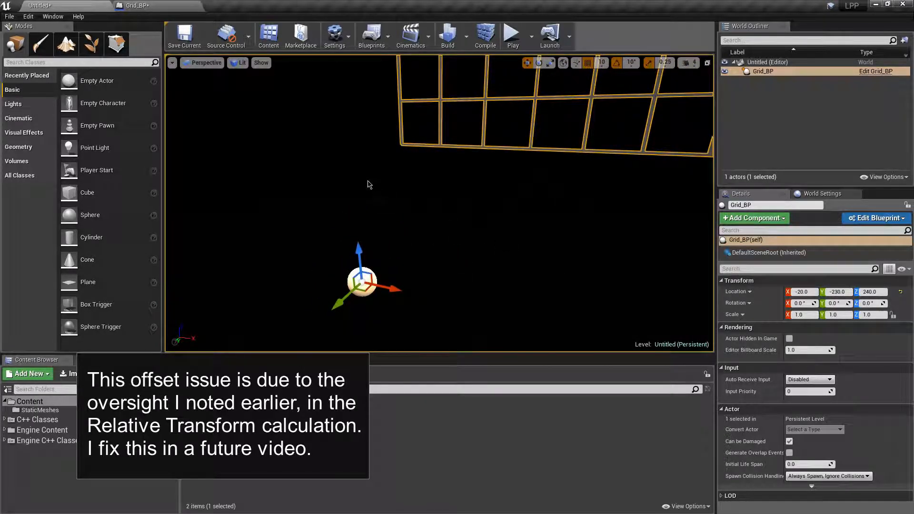
left_click(162, 8)
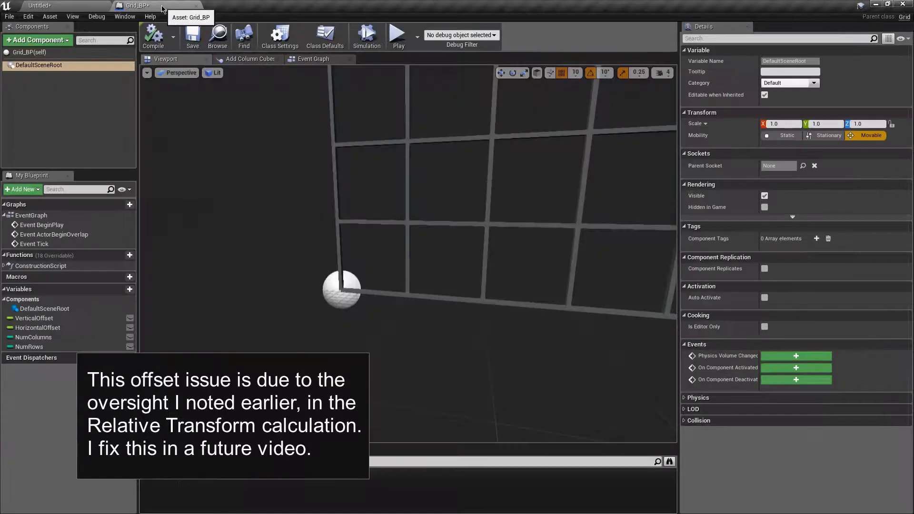
right_click_drag(306, 179, 312, 253)
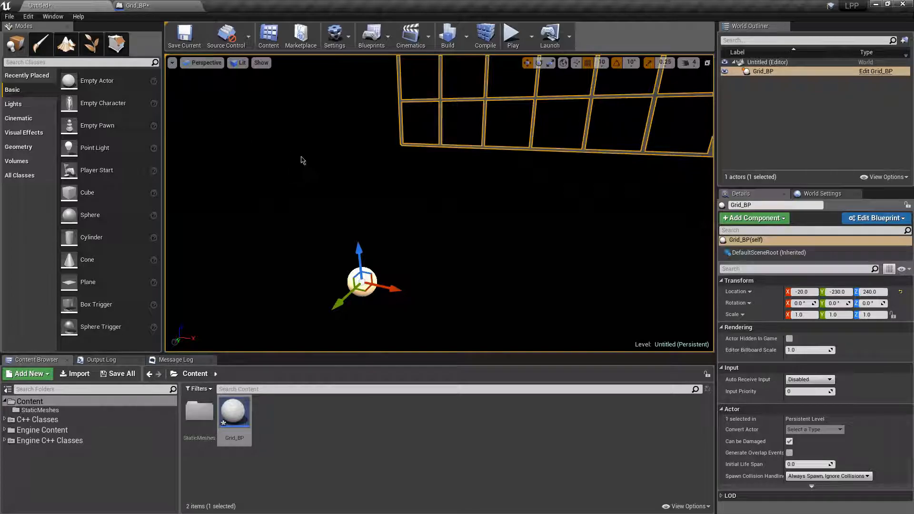
Shift the Grid_BP actor back and forth along the X axis, finishing at X 0
right_click_drag(301, 159, 326, 201)
right_click_drag(390, 267, 417, 285)
left_click_drag(397, 291, 463, 259)
right_click_drag(462, 259, 458, 236)
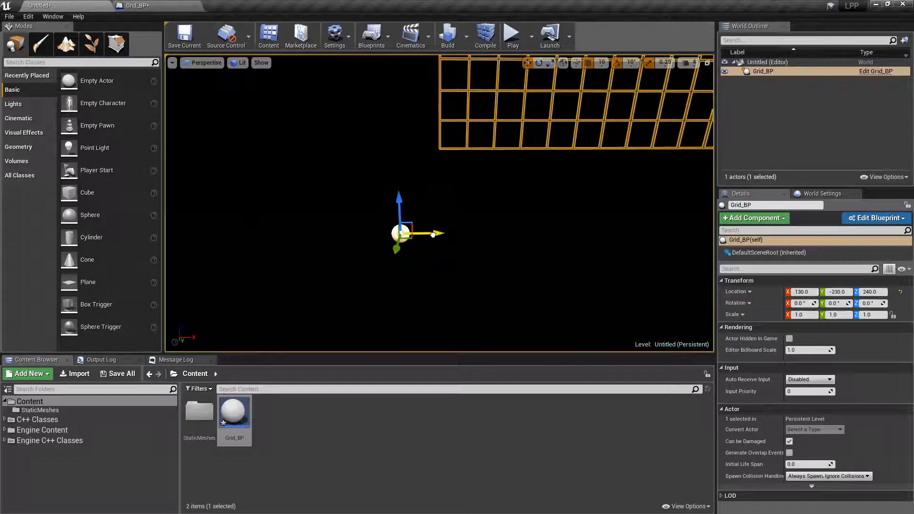
left_click_drag(452, 236, 508, 223)
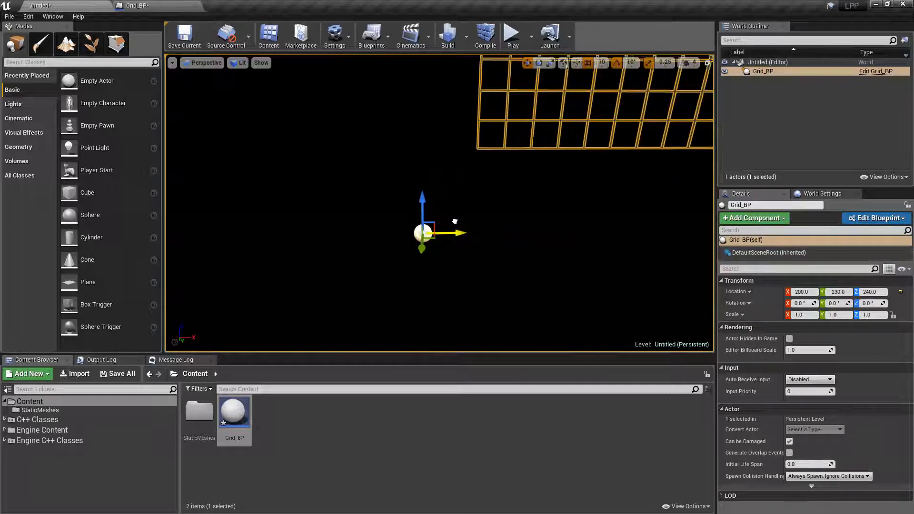
left_click_drag(424, 222, 391, 224)
right_click_drag(391, 227, 409, 238)
key("w")
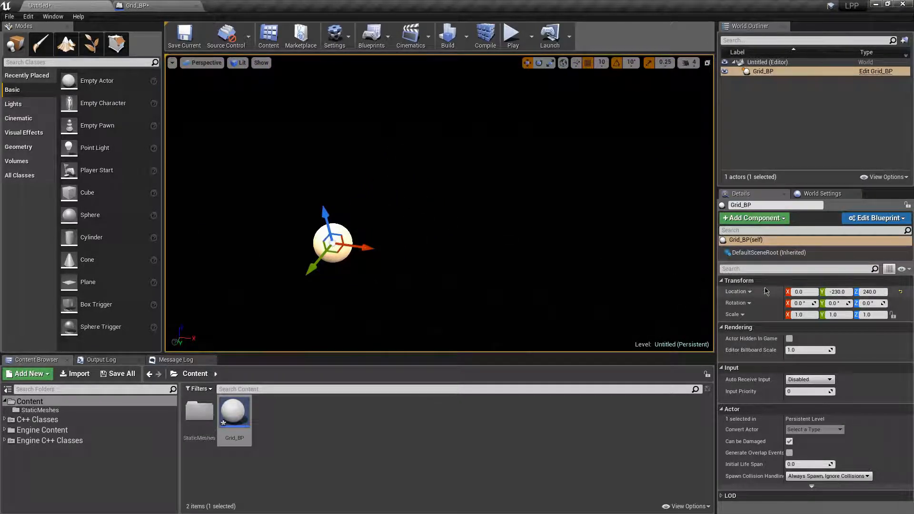
Set the Grid_BP actor's Y and Z location to 0
right_click_drag(467, 214, 440, 252)
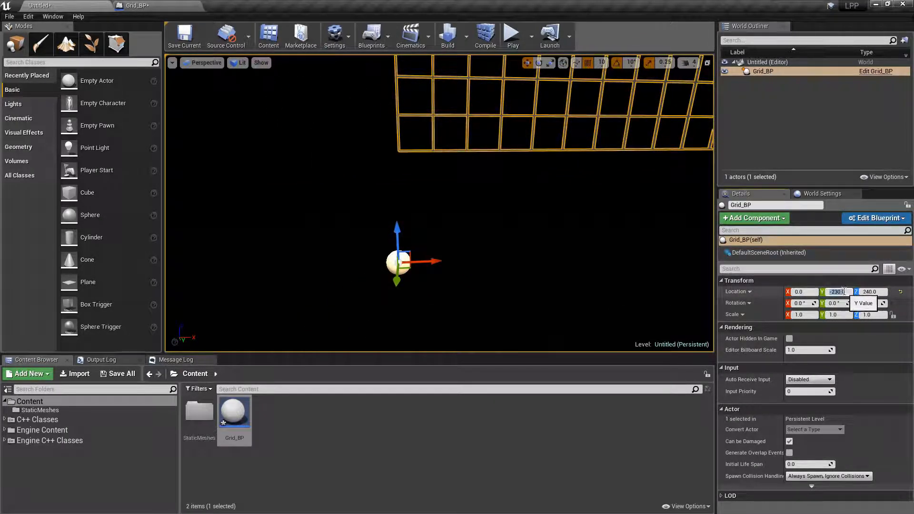
key("Return")
key("Return")
right_click_drag(500, 269, 526, 307)
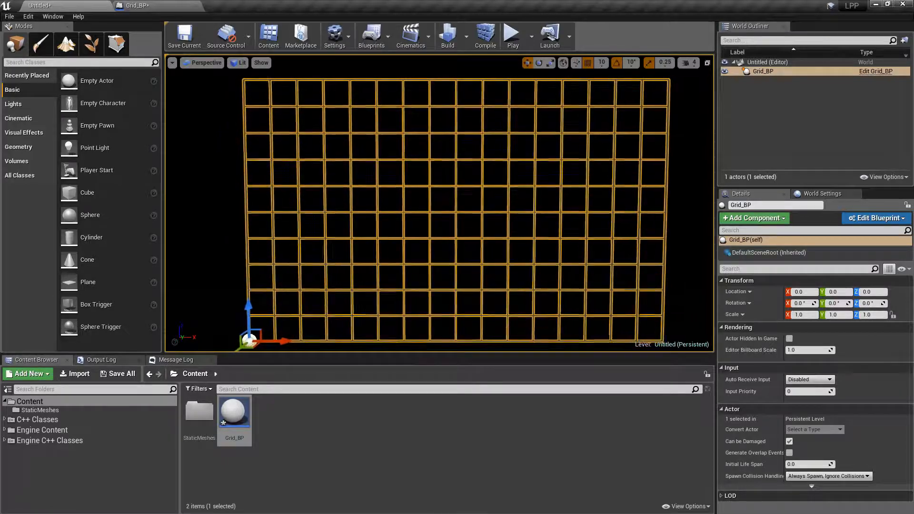
right_click_drag(526, 307, 560, 316)
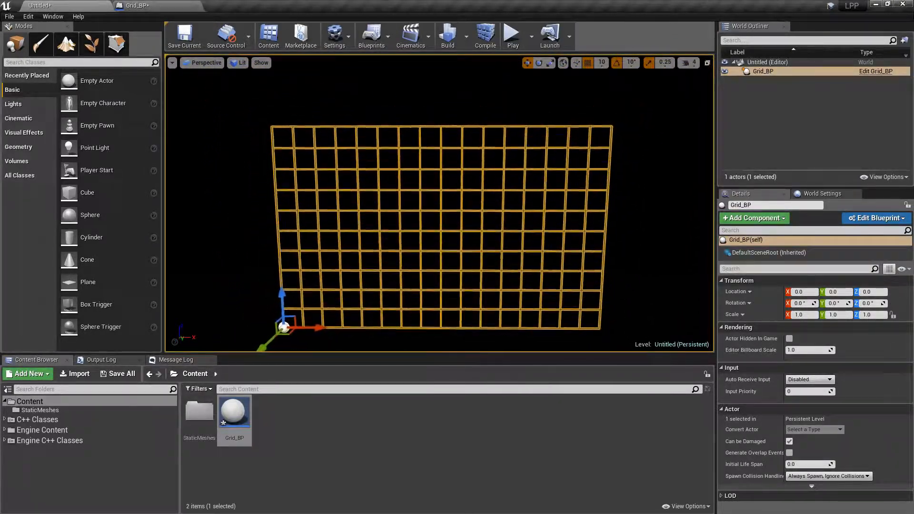
right_click_drag(559, 316, 540, 304)
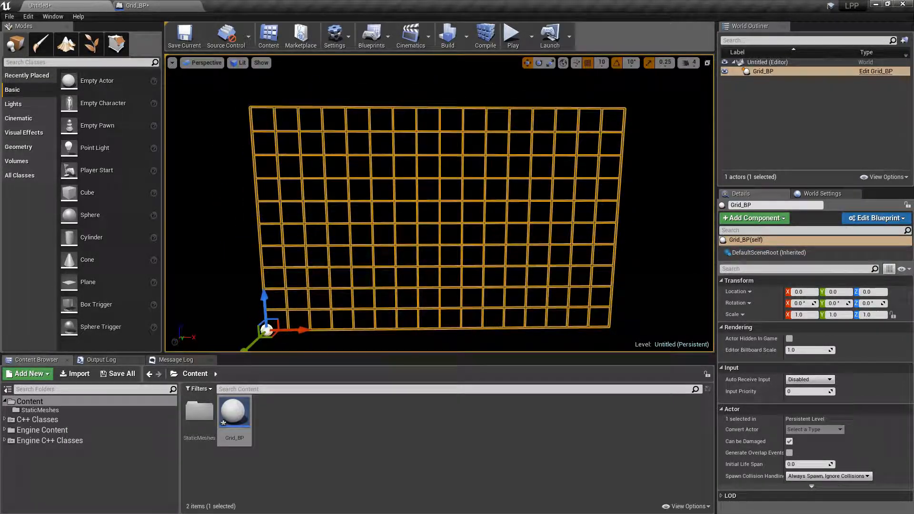
Deselect the grid, find the Camera actor by searching for "camera" and place one in front of the grid
left_click(243, 253)
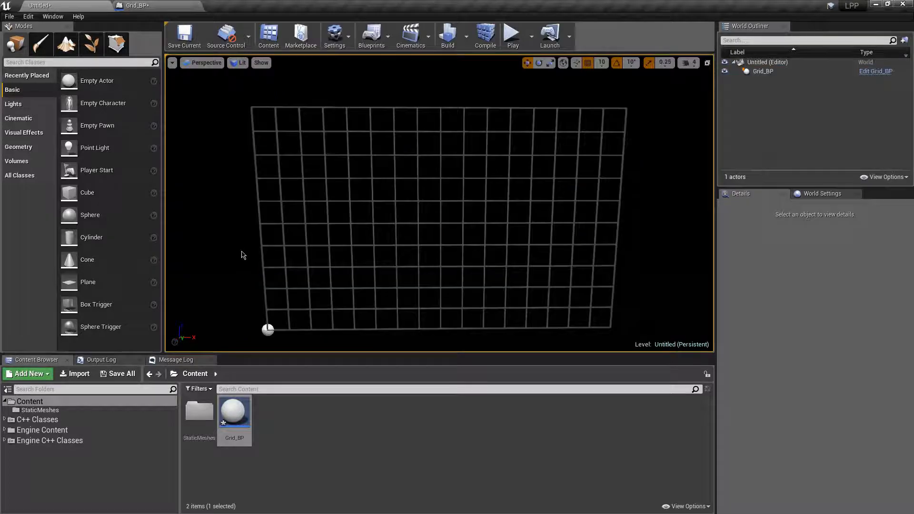
right_click_drag(242, 256, 228, 245)
key("w")
key("s")
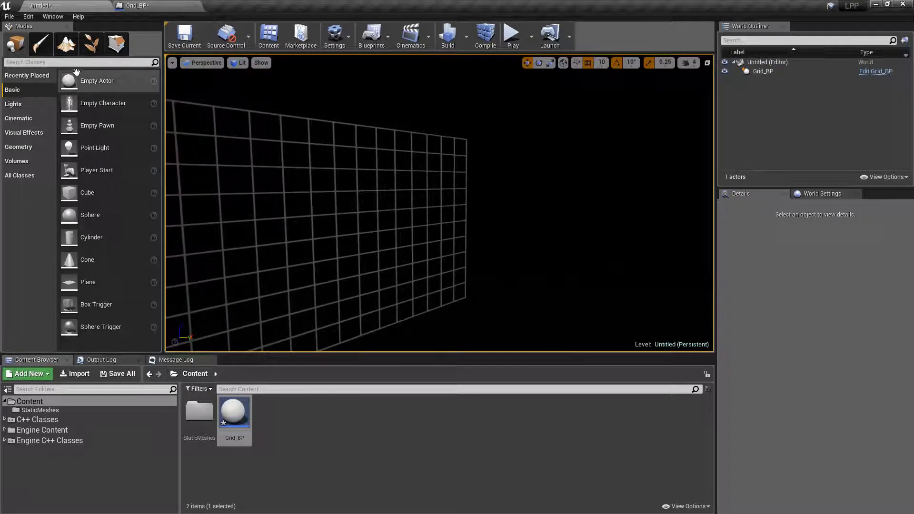
left_click(74, 63)
type("camera")
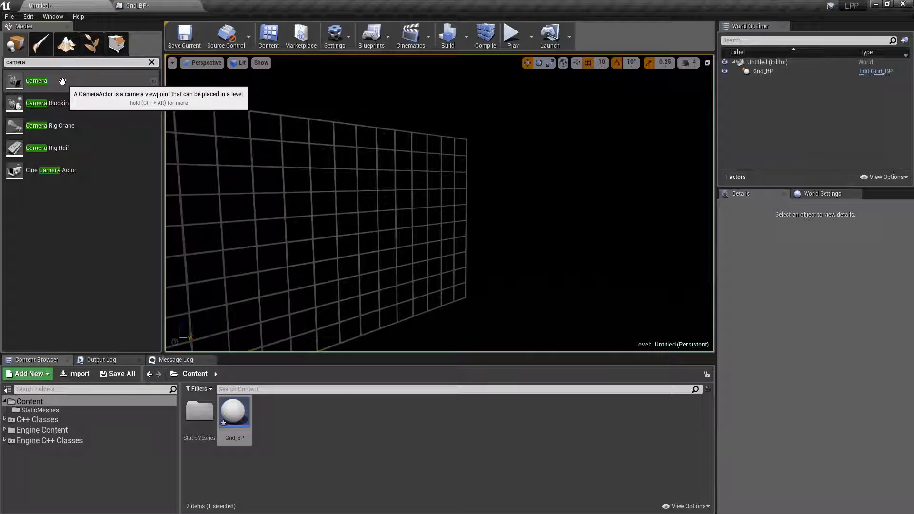
left_click_drag(62, 81, 418, 249)
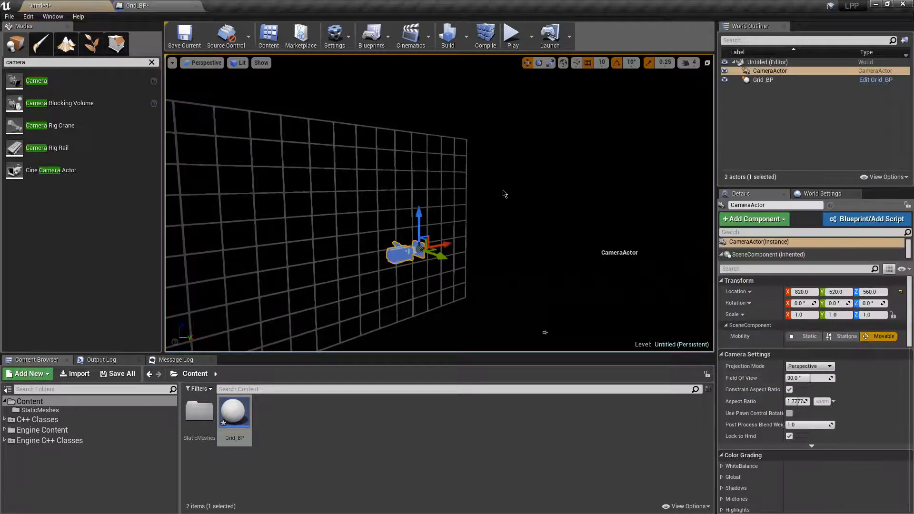
Rotate the camera to -90 degrees about the Z axis so that it faces the grid
right_click_drag(504, 196, 428, 197)
right_click_drag(502, 174, 469, 190)
right_click_drag(307, 176, 348, 157)
key("e")
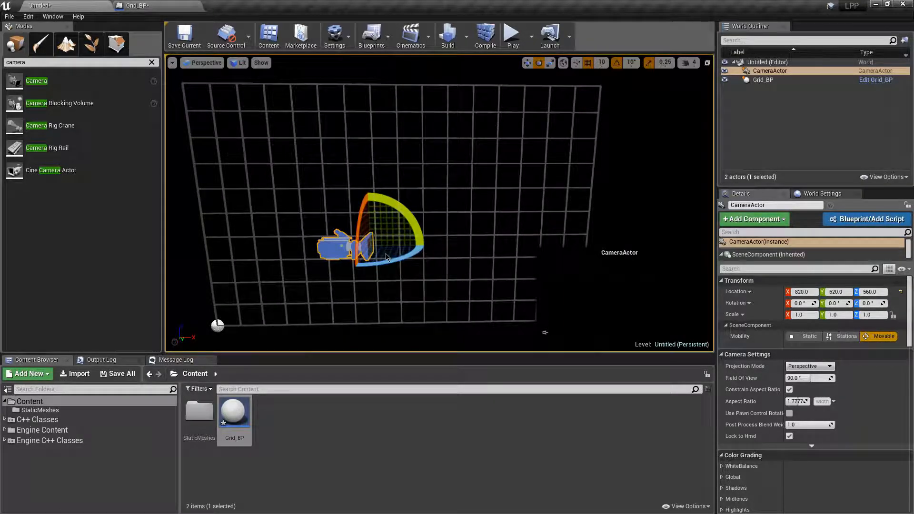
left_click_drag(386, 263, 329, 267)
right_click_drag(423, 200, 396, 209)
Shift the camera toward the middle of the grid, to X 870 and Z 540
key("w")
left_click_drag(432, 196, 417, 193)
mouse_move(375, 162)
left_mouse_down()
mouse_move(379, 202)
mouse_move(377, 170)
left_mouse_up()
right_click_drag(400, 173, 412, 147)
left_click(466, 330)
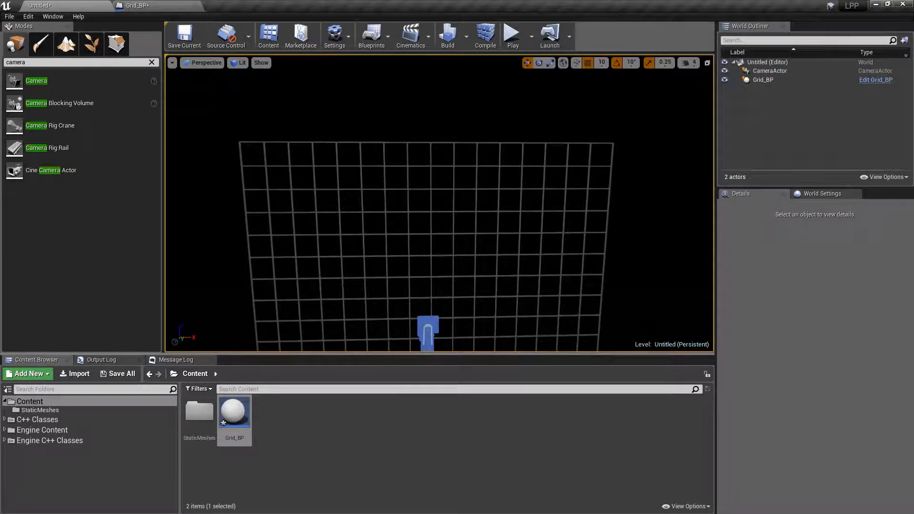
left_click(428, 329)
left_click_drag(458, 322, 492, 322)
mouse_move(492, 322)
right_mouse_down()
mouse_move(476, 337)
mouse_move(487, 339)
right_mouse_up()
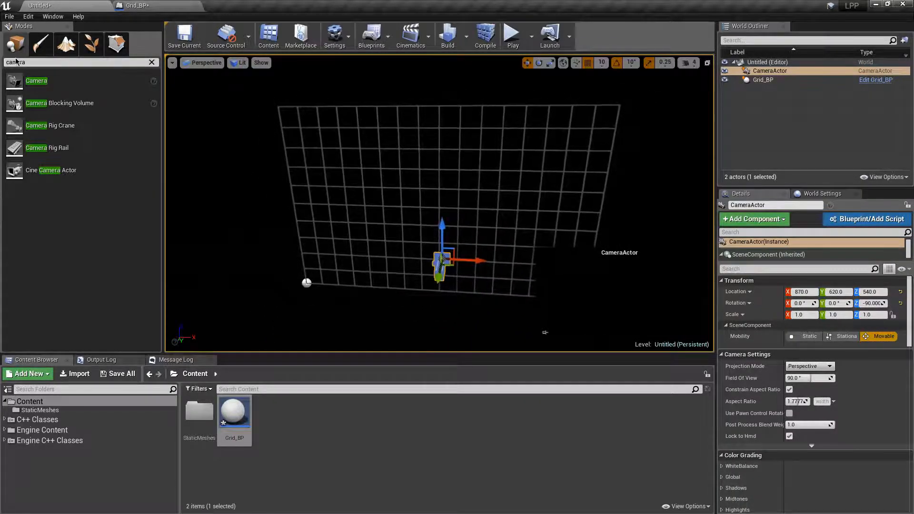
Find the Directional Light by searching for "direction" and place one beside the grid, near its root corner
double_click(37, 63)
type("direction")
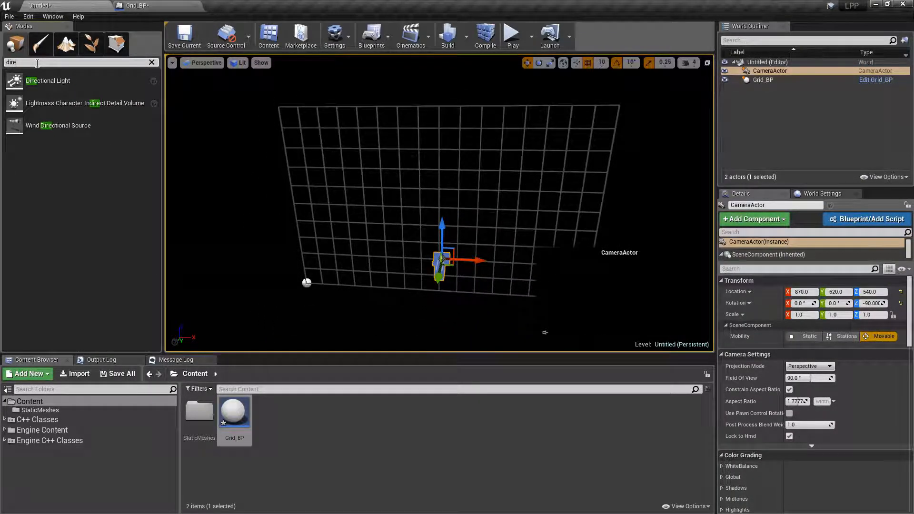
left_click_drag(45, 81, 240, 173)
left_click_drag(269, 144, 205, 143)
Rotate the directional light so that it shines onto the grid, and move it farther out along the X axis
right_click_drag(261, 120, 288, 132)
key("s")
key("a")
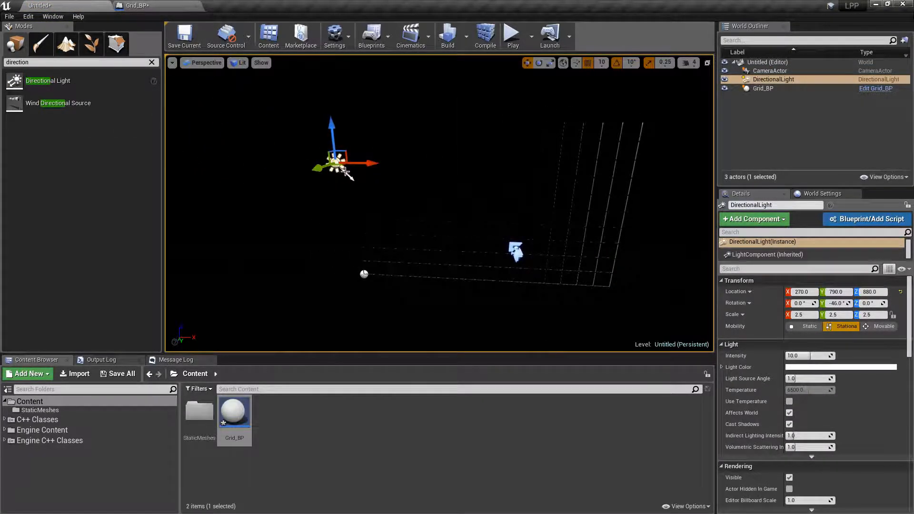
key("e")
left_click_drag(357, 188, 347, 119)
key("w")
left_click_drag(385, 161, 298, 161)
Select the camera and move it back from the grid along the Y axis to Y 1010
right_click_drag(434, 143, 452, 154)
left_click(432, 269)
right_click_drag(431, 267, 376, 275)
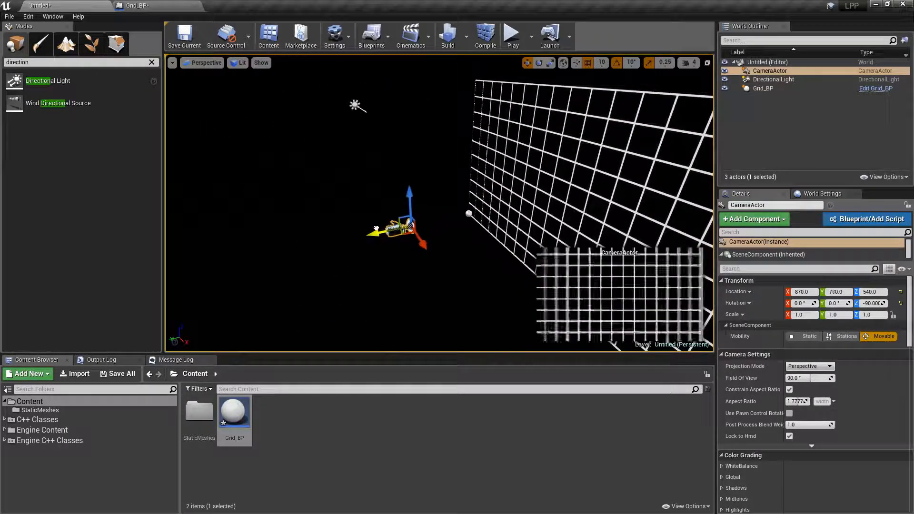
left_click_drag(302, 237, 311, 241)
right_click_drag(269, 180, 327, 268)
key("w")
key("s")
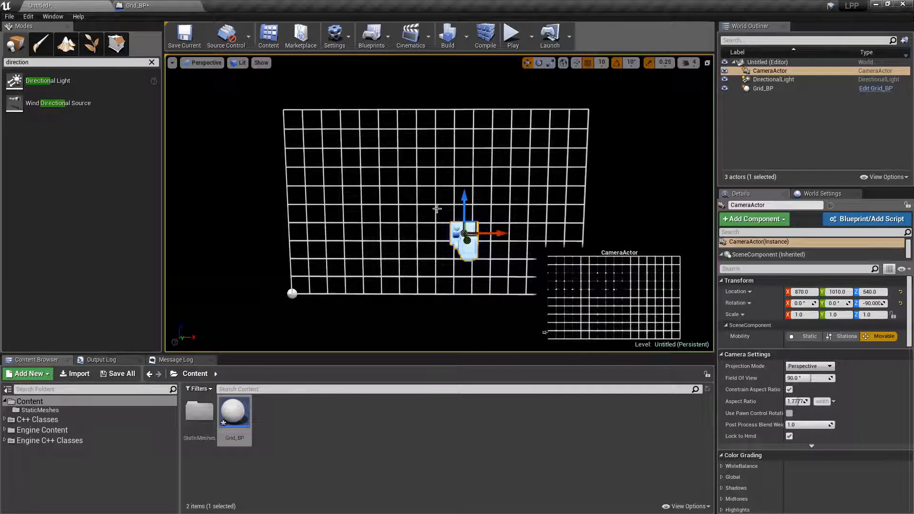
Set the camera's location to X 800 and Y 500
mouse_move(439, 140)
right_mouse_down()
mouse_move(443, 162)
mouse_move(438, 133)
mouse_move(439, 152)
mouse_move(409, 133)
mouse_move(364, 135)
mouse_move(440, 142)
mouse_move(431, 141)
right_mouse_up()
key("d")
key("w")
key("a")
key("s")
key("d")
right_click_drag(399, 291, 399, 290)
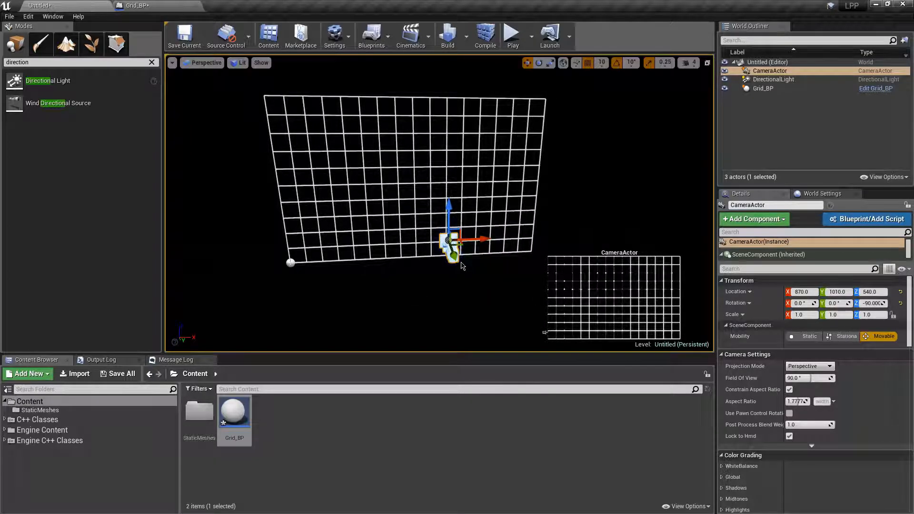
left_click(810, 291)
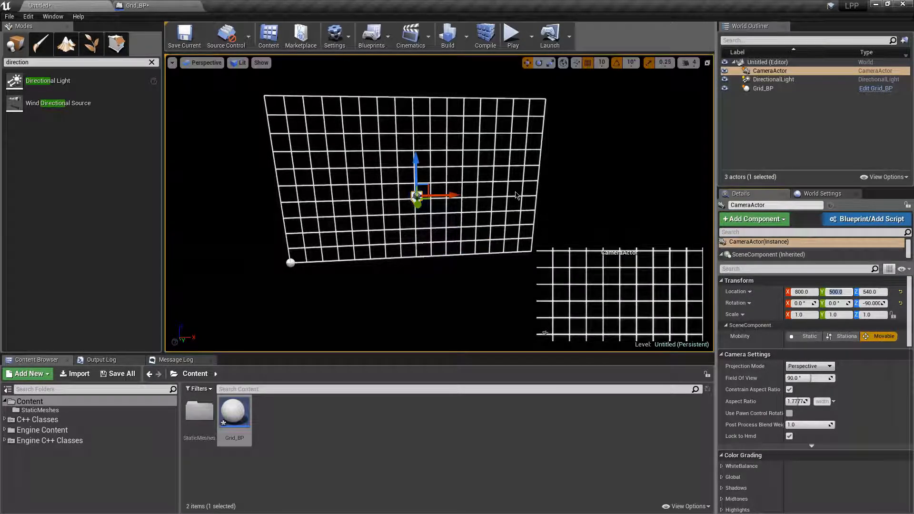
scroll(402, 171, "down", 3)
scroll(402, 171, "up", 3)
Pull the camera away from the grid along the Y axis to Y 1030, checking the framing in its preview
right_click_drag(402, 171, 297, 195)
key("d")
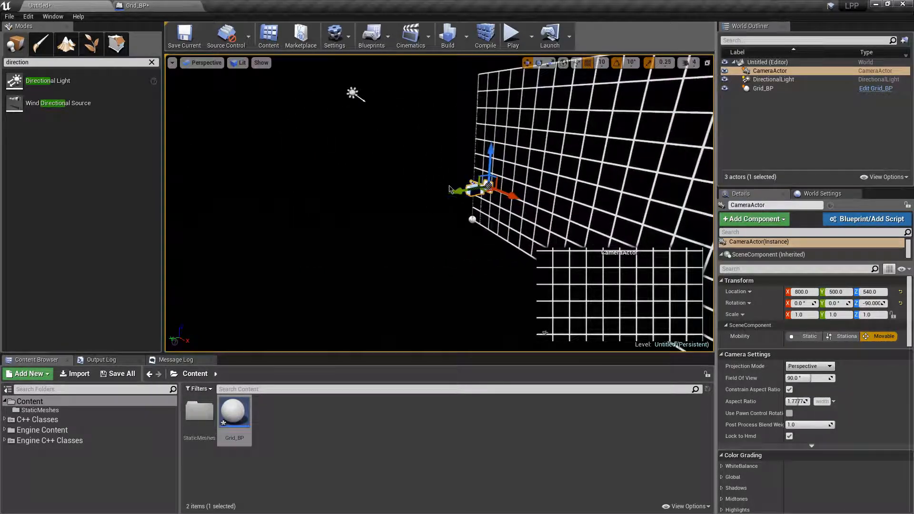
left_click_drag(433, 194, 266, 216)
mouse_move(444, 302)
right_mouse_down()
mouse_move(476, 302)
mouse_move(444, 301)
right_mouse_up()
key("s")
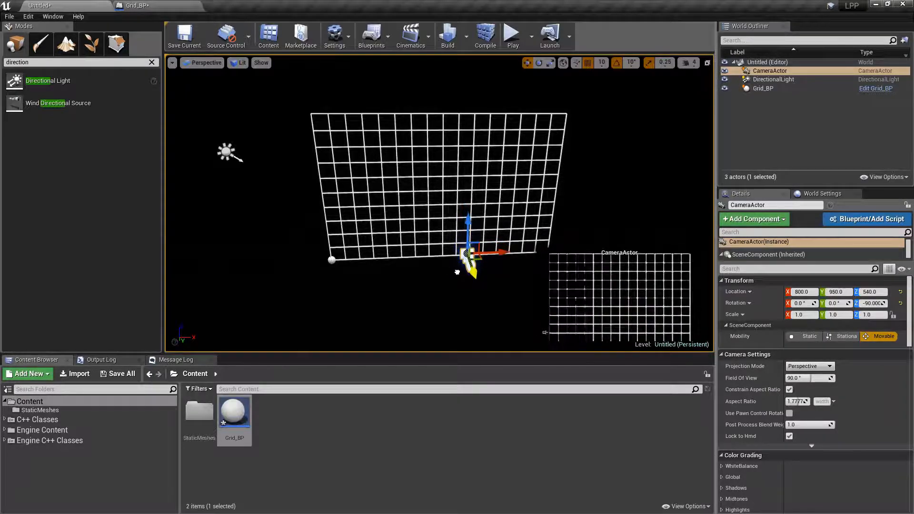
right_click_drag(603, 174, 662, 192)
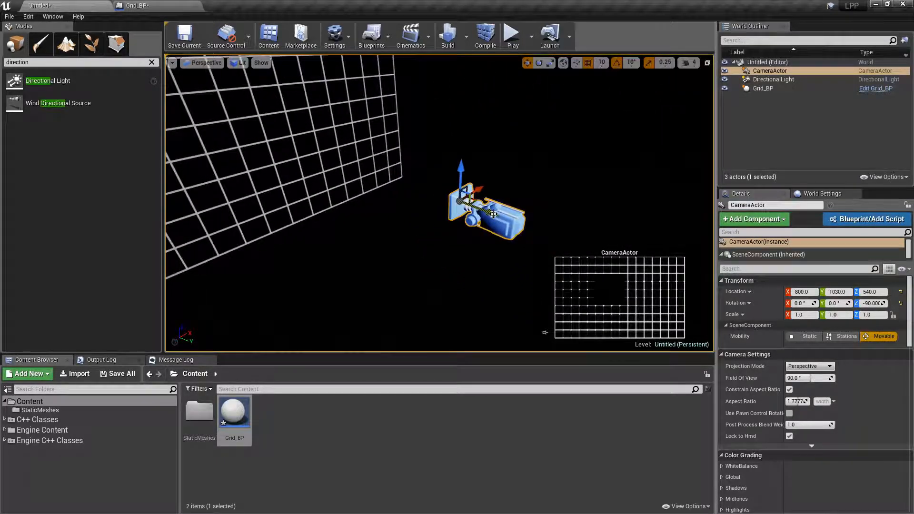
Set the camera's Z location to 500 and move it along the Y axis to Y 1060
mouse_move(429, 196)
left_mouse_down()
mouse_move(333, 152)
mouse_move(417, 191)
left_mouse_up()
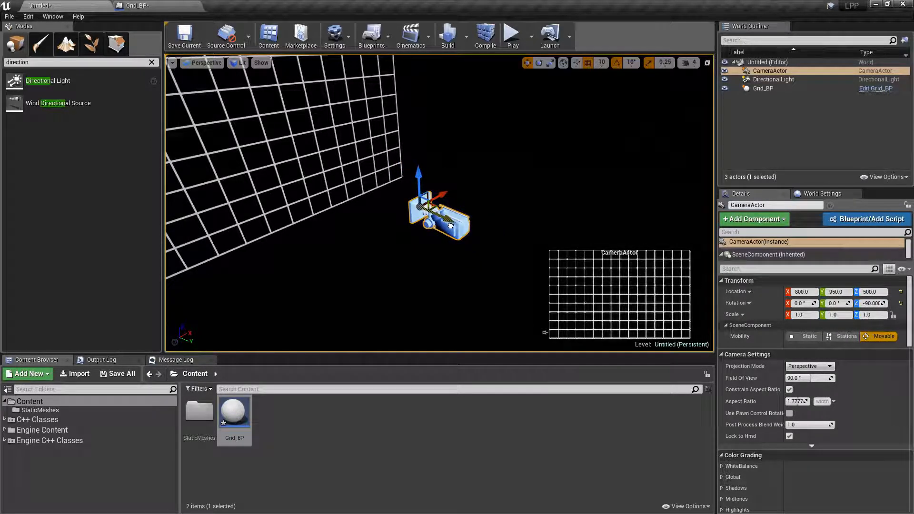
left_click_drag(414, 218, 425, 221)
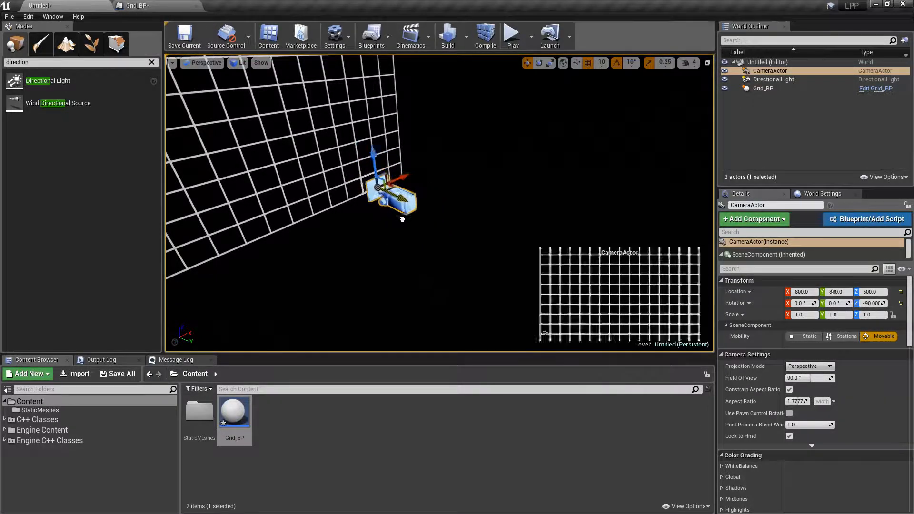
left_click_drag(384, 216, 518, 275)
Inspect the camera's placement and framing of the grid from several angles, and check its projection mode options
key("d")
right_click_drag(454, 242, 328, 238)
right_click_drag(417, 249, 595, 242)
key("a")
right_click_drag(512, 241, 386, 238)
key("w")
key("d")
key("d")
right_click_drag(606, 298, 562, 295)
key("s")
key("w")
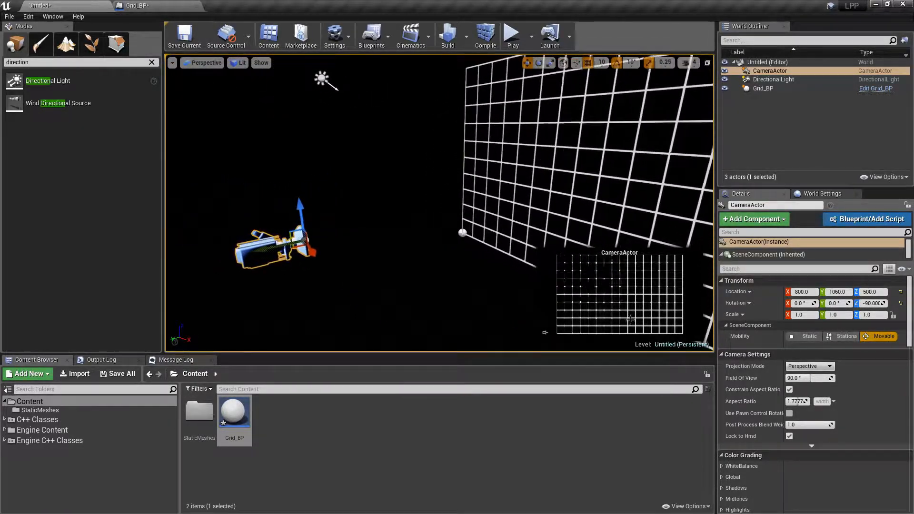
left_click(825, 367)
left_click(827, 371)
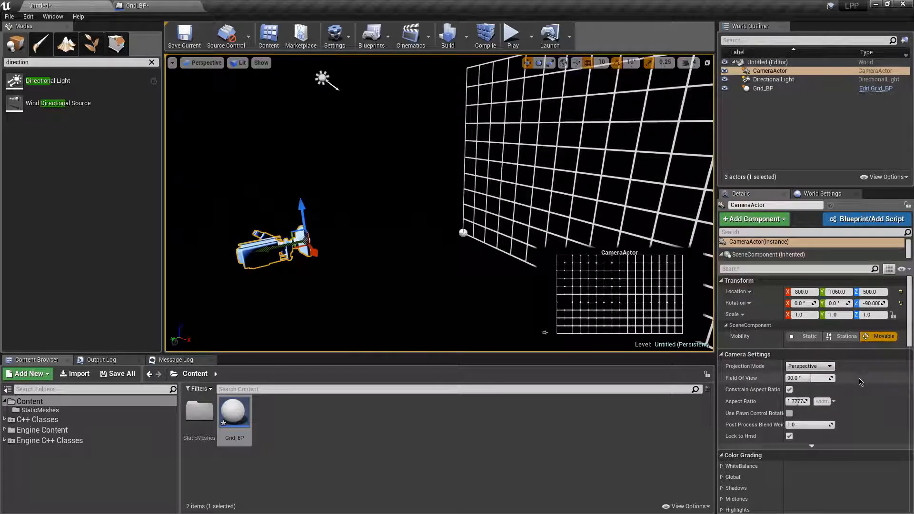
right_click_drag(451, 241, 393, 177)
key("s")
key("a")
key("d")
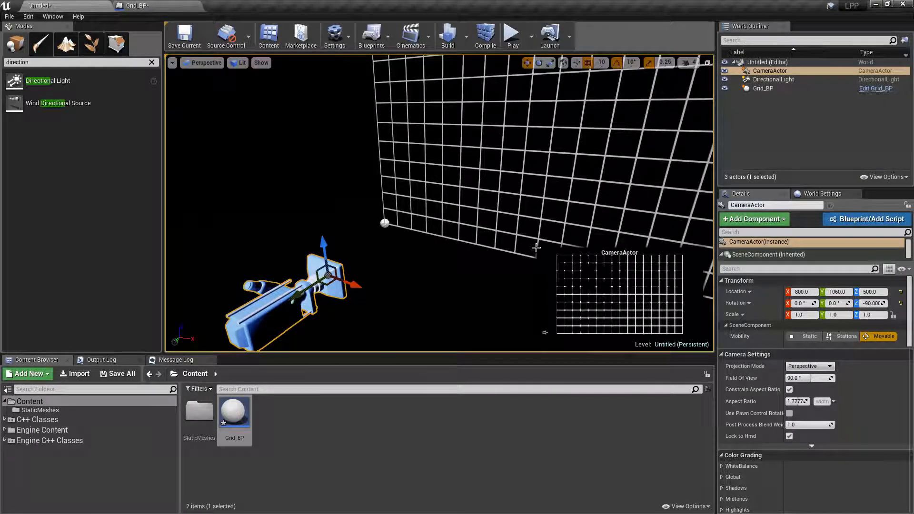
key("w")
right_click_drag(393, 178, 393, 202)
key("s")
key("d")
key("w")
key("s")
key("a")
key("w")
key("a")
key("s")
key("d")
key("w")
key("d")
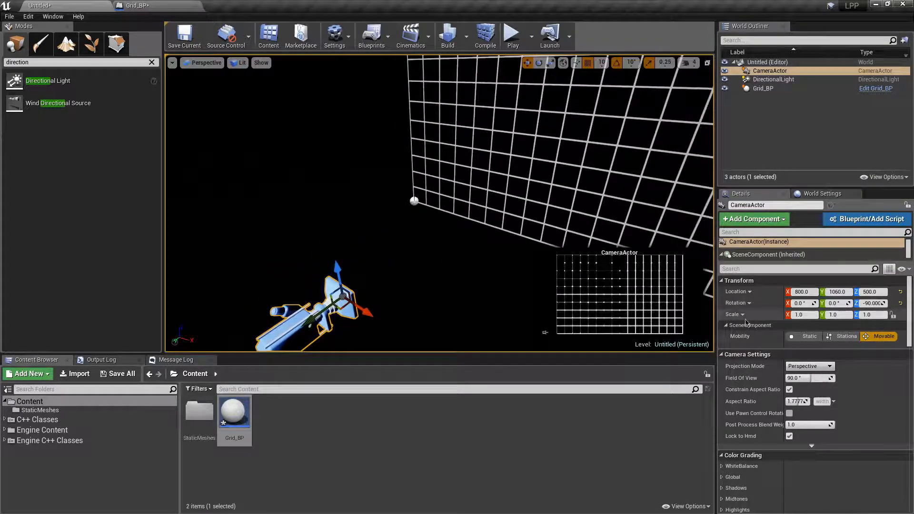
Switch the camera's projection mode to Orthographic and widen its ortho width to about 2290
left_click(802, 367)
left_click(810, 382)
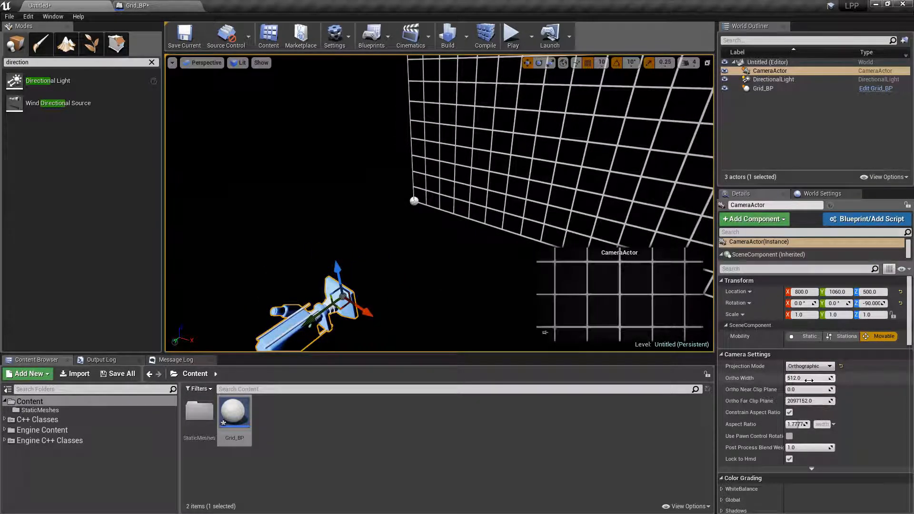
scroll(453, 244, "down", 4)
scroll(453, 243, "up", 2)
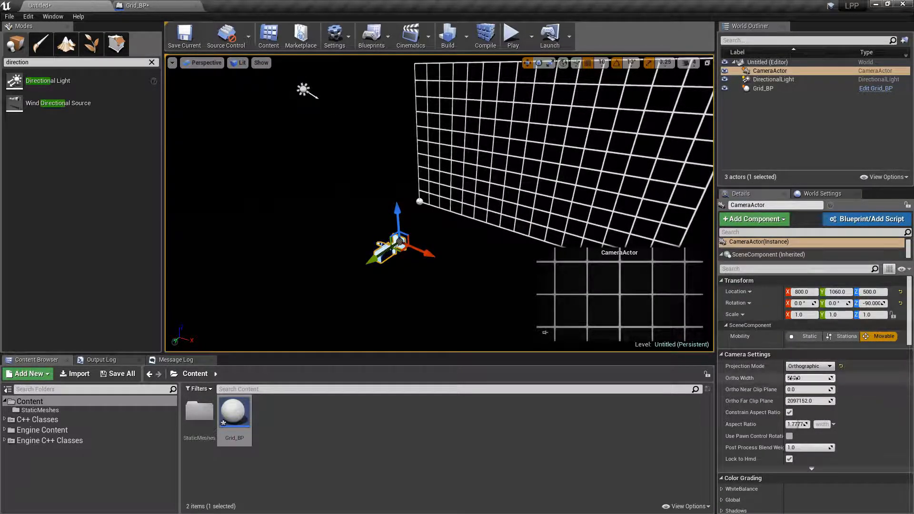
left_click_drag(792, 378, 837, 378)
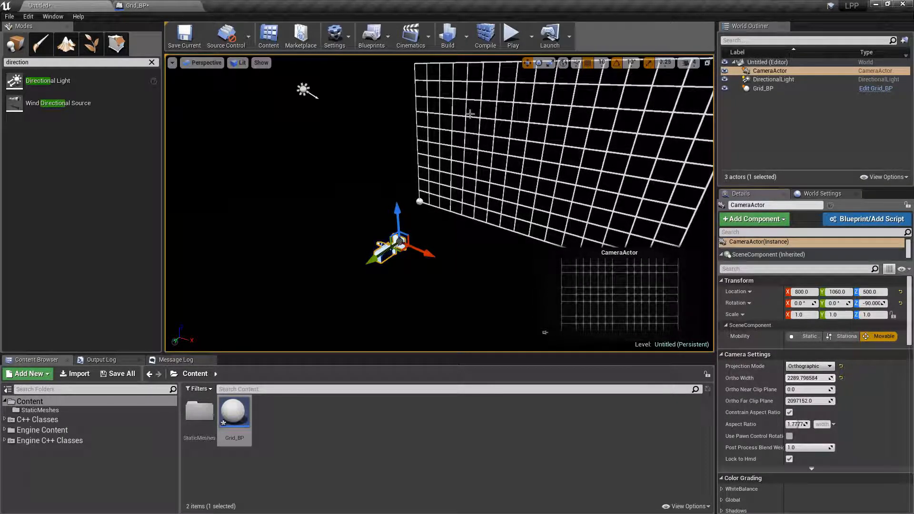
Play-test the level to check which view the game starts in, and stop the session
left_click(512, 36)
left_click(508, 37)
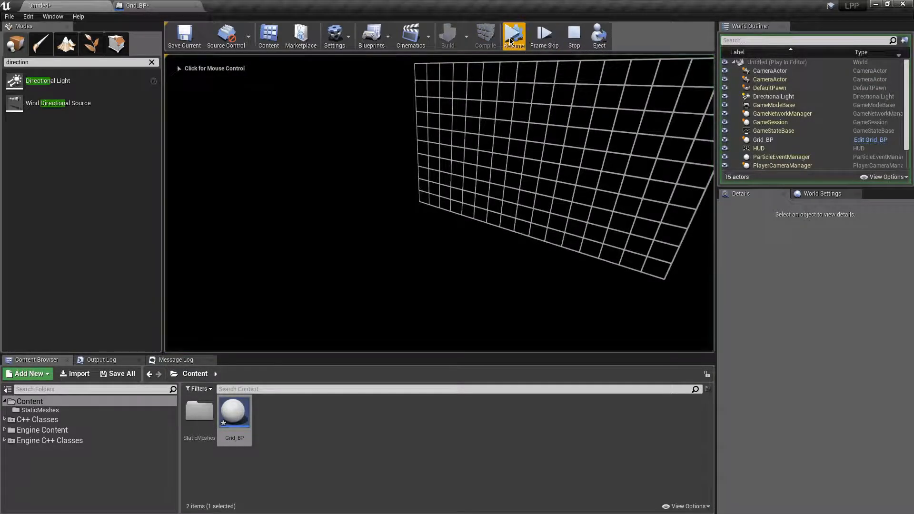
left_click(564, 36)
Set the camera actor's Auto Activate for Player option to Player 0
left_click(399, 246)
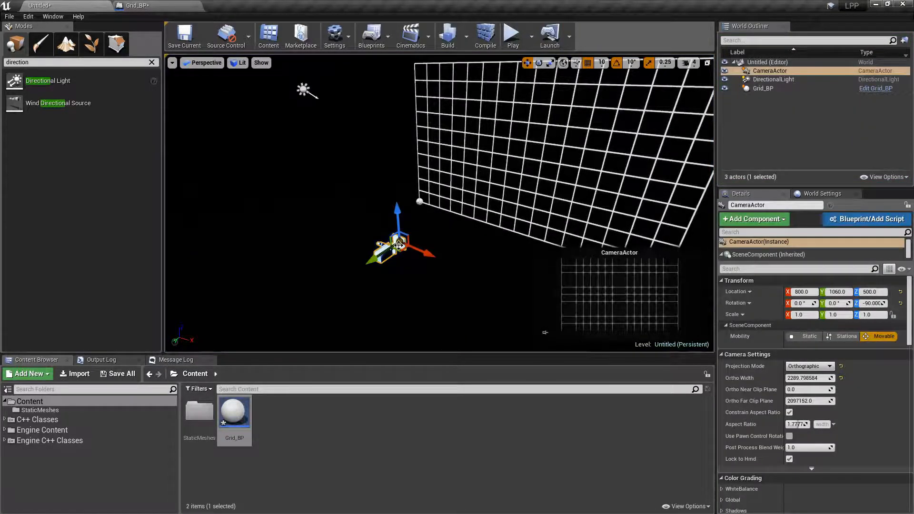
scroll(856, 370, "down", 10)
scroll(856, 370, "down", 12)
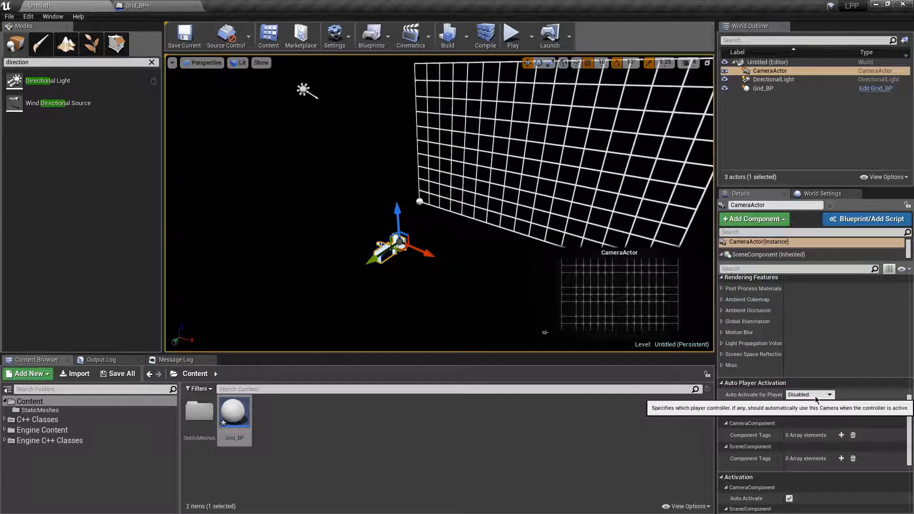
left_click(815, 395)
left_click(813, 414)
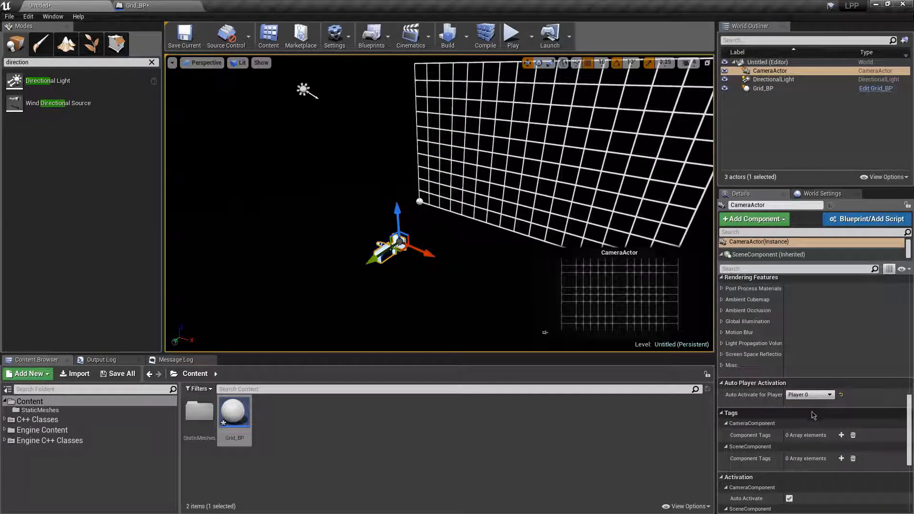
Run the level to check the grid through the auto-activated orthographic camera, and end the session
left_click(589, 479)
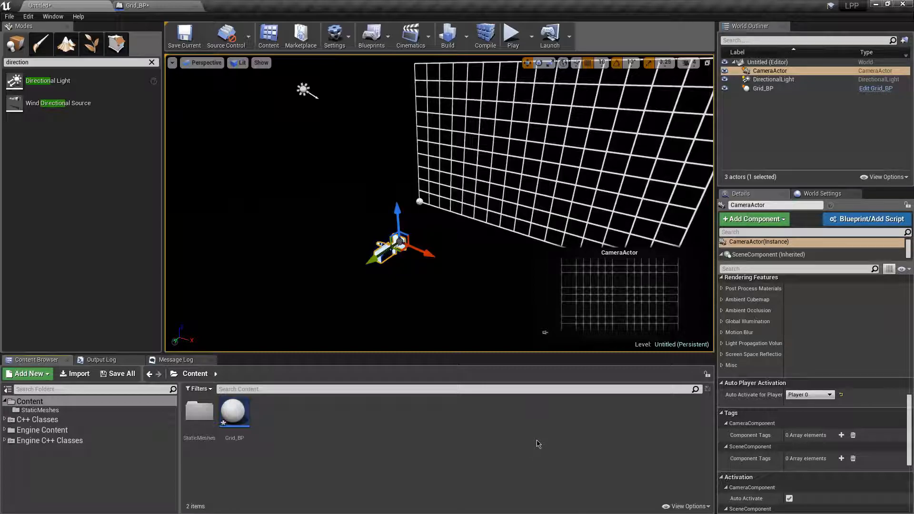
left_click(512, 36)
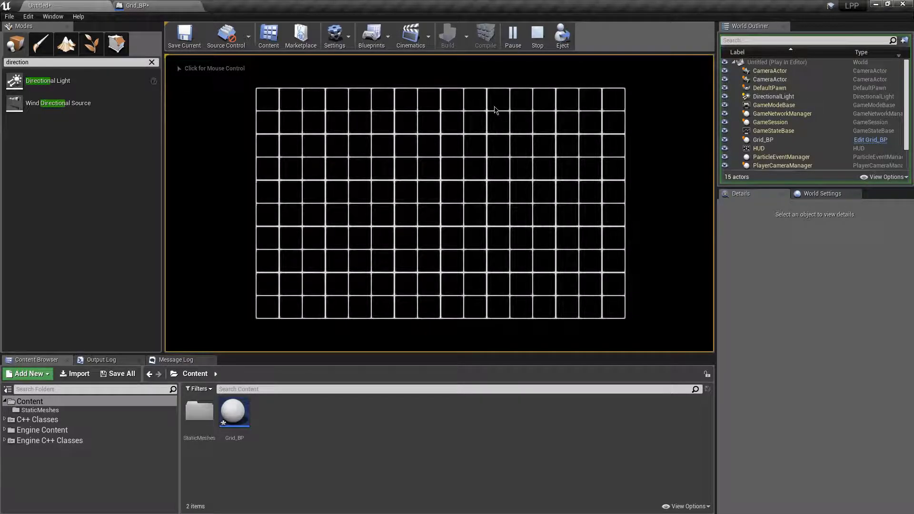
key("Escape")
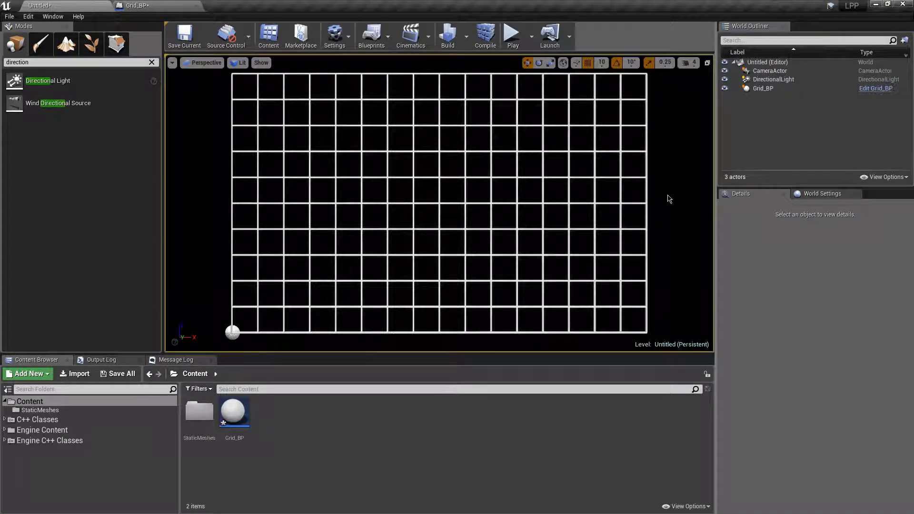
Examine the camera's placement in front of the grid and review its orthographic projection settings
right_click_drag(195, 197, 174, 206)
key("s")
key("d")
right_click_drag(307, 210, 311, 221)
key("s")
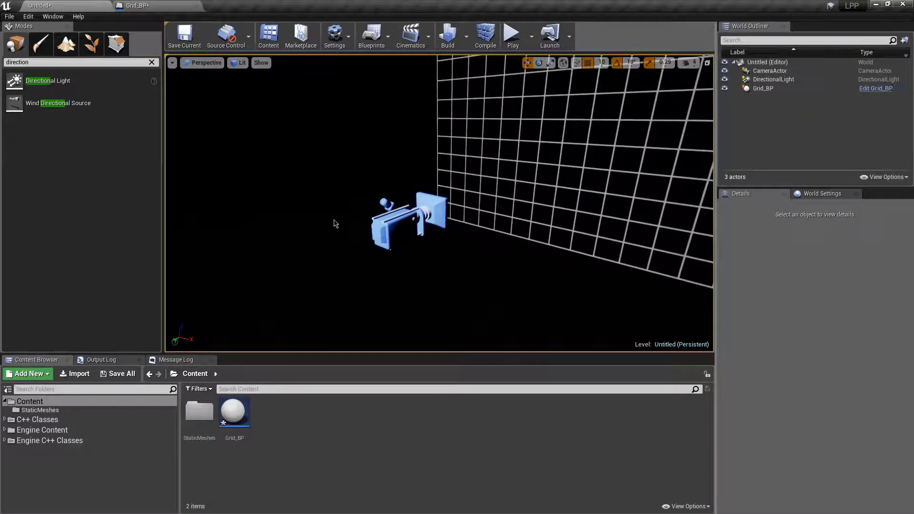
left_click(405, 223)
scroll(822, 376, "down", 10)
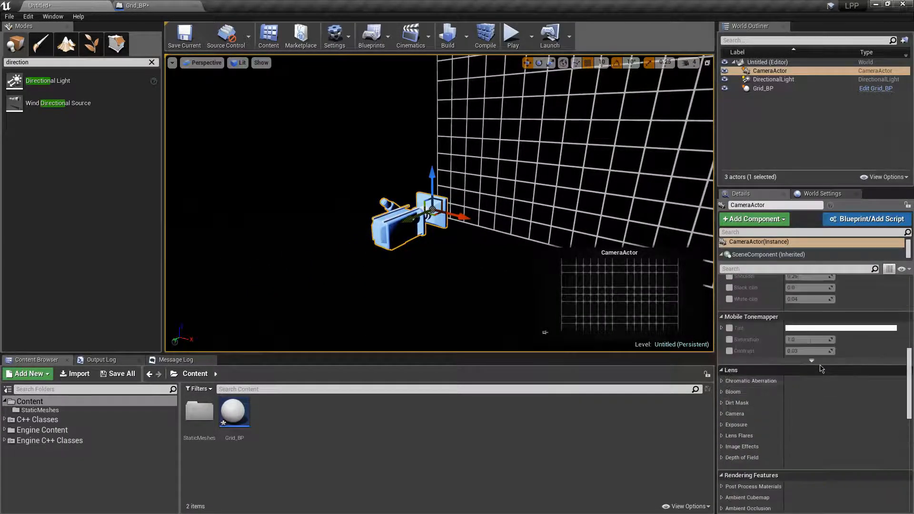
scroll(820, 369, "up", 5)
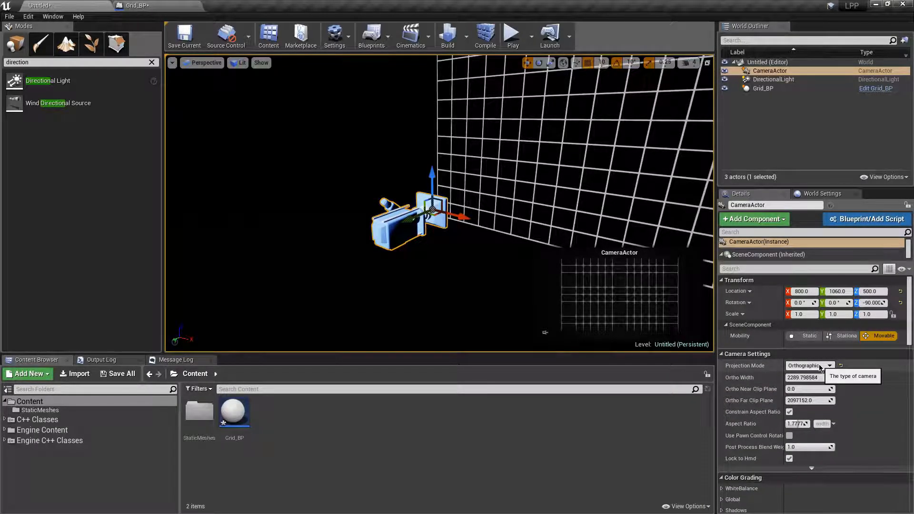
key("a")
right_click_drag(458, 218, 247, 181)
key("s")
key("d")
key("w")
key("s")
key("w")
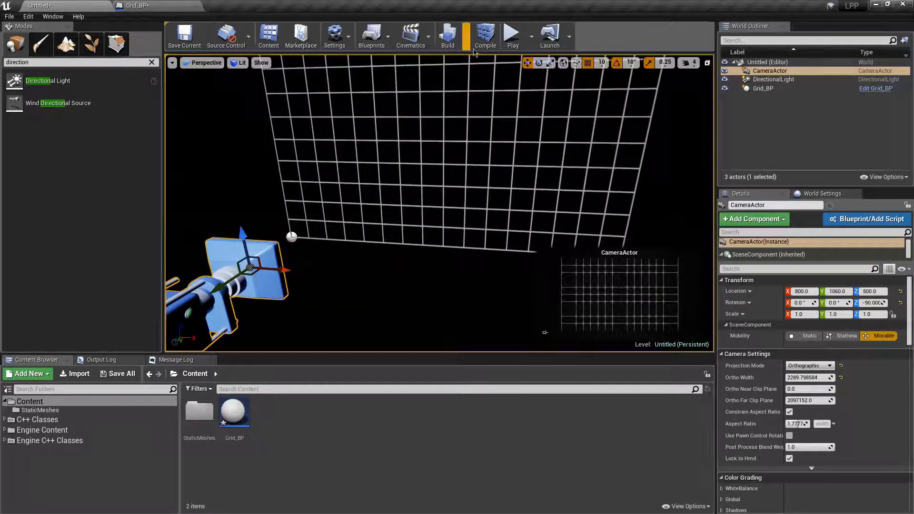
Play-test the level twice more to check the in-game framing of the grid, and return to the editor view
left_click(511, 40)
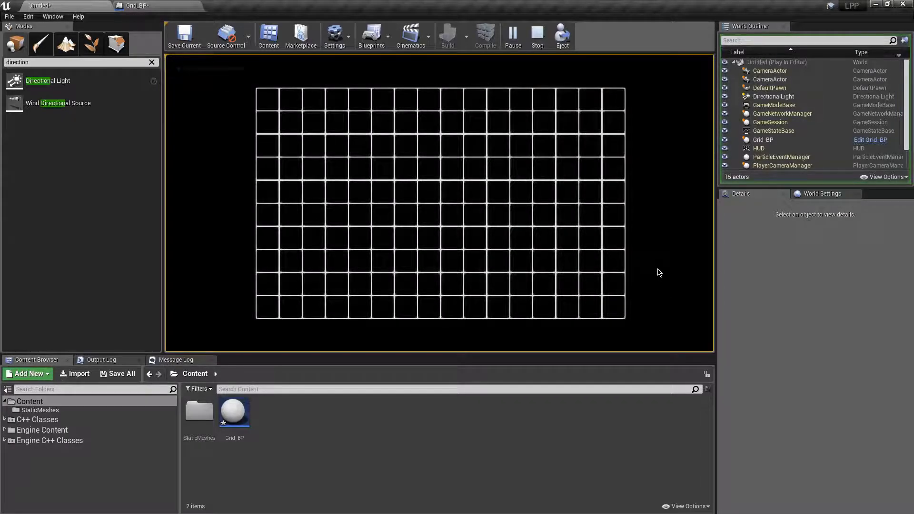
key("Escape")
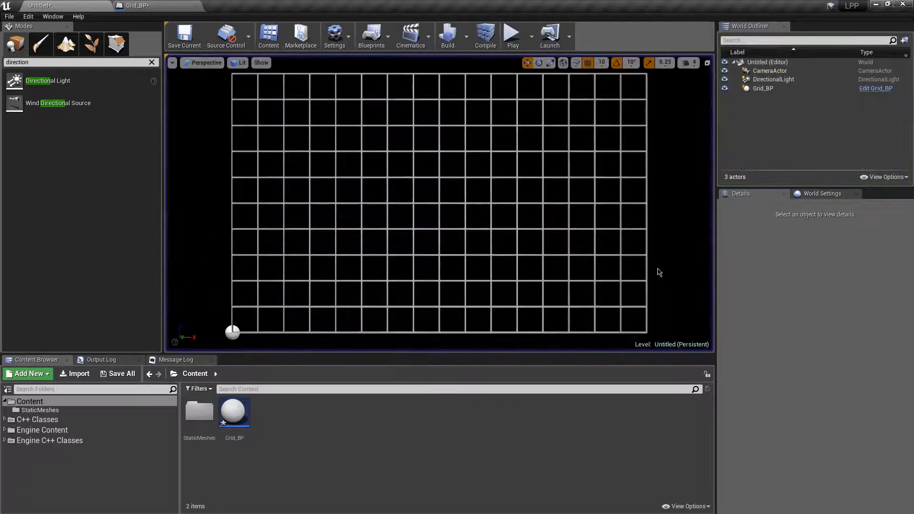
left_click(513, 38)
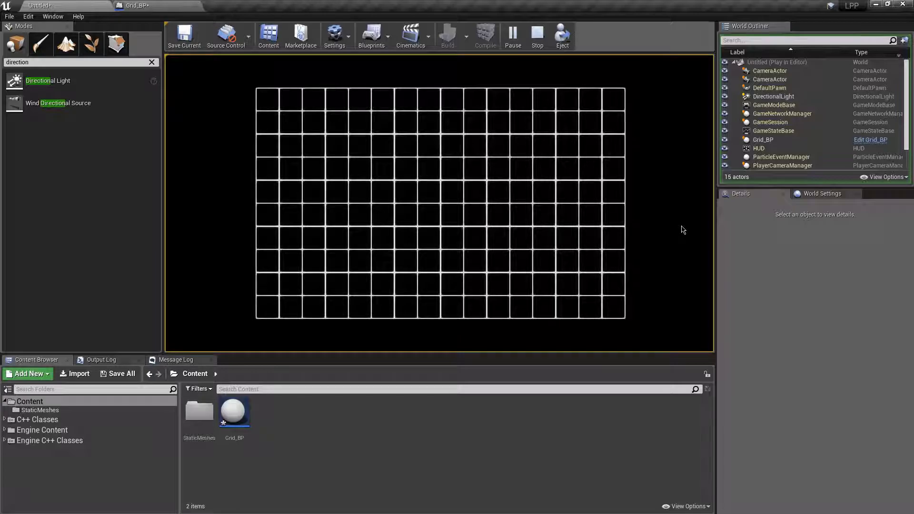
key("Escape")
key("s")
right_click_drag(583, 153, 581, 160)
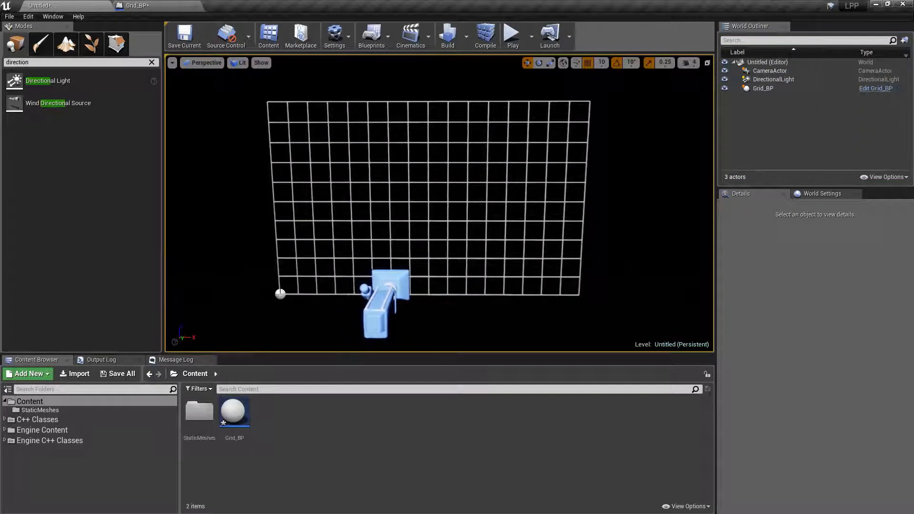
left_click(28, 17)
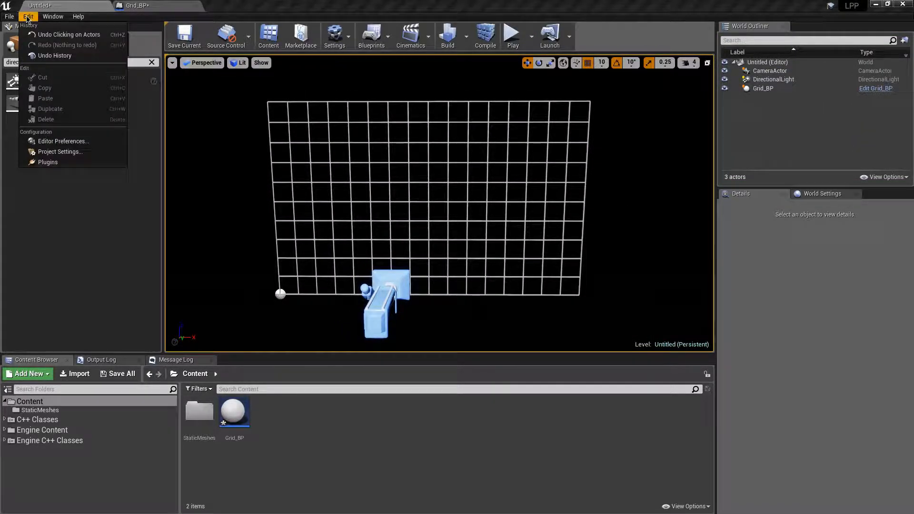
left_click(76, 152)
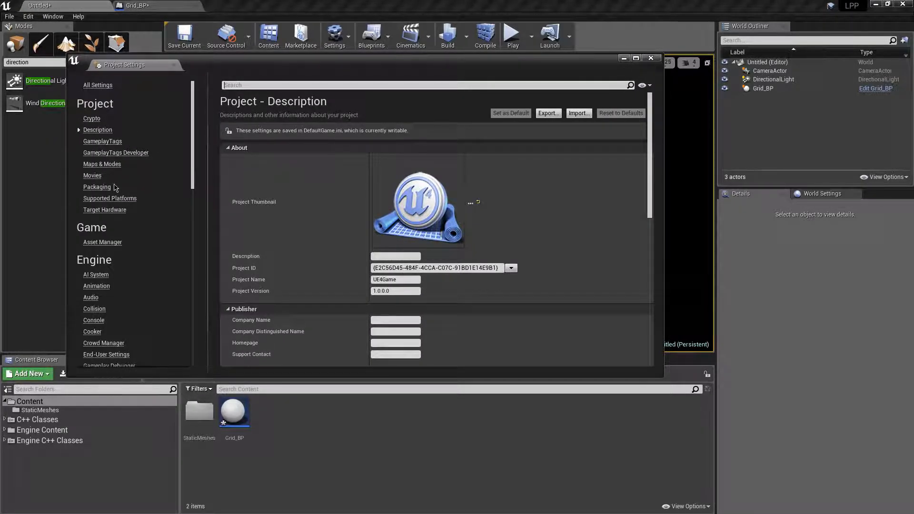
left_click(105, 164)
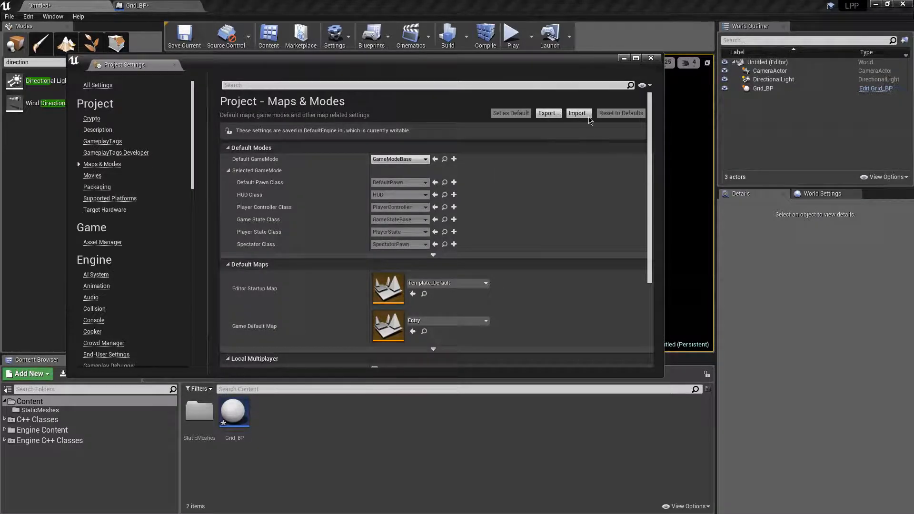
left_click(650, 59)
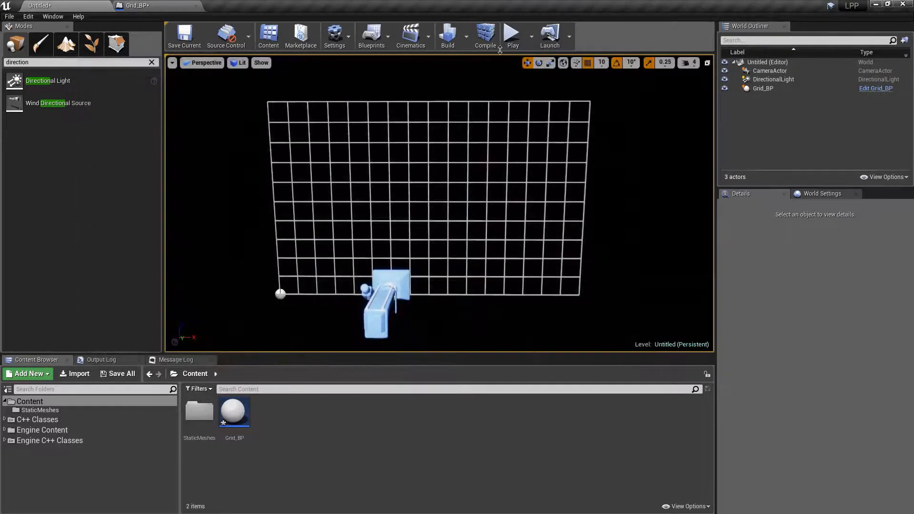
Start saving the current level and create a folder named Levels under Content for it
left_click(13, 18)
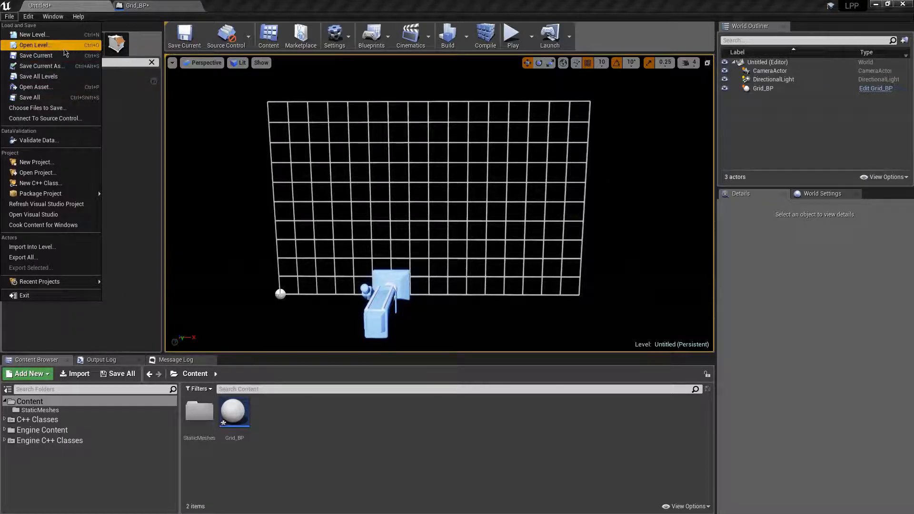
left_click(65, 56)
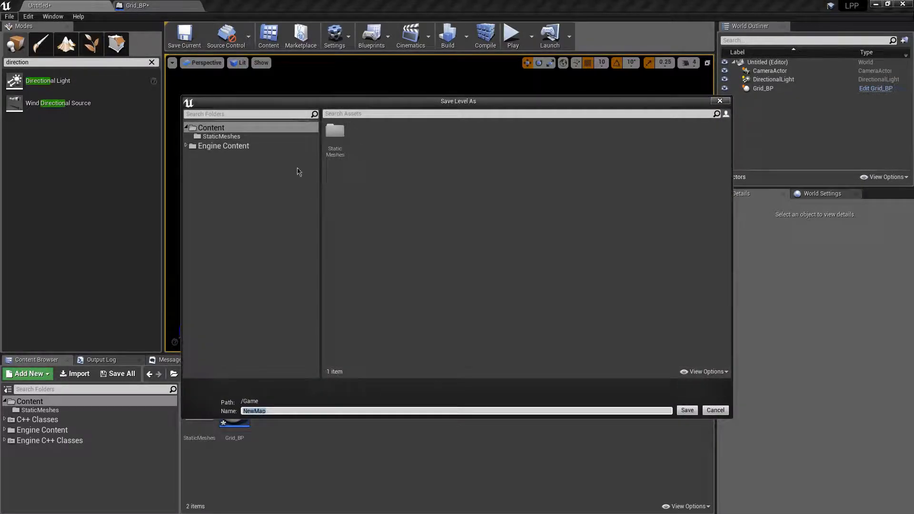
right_click(408, 186)
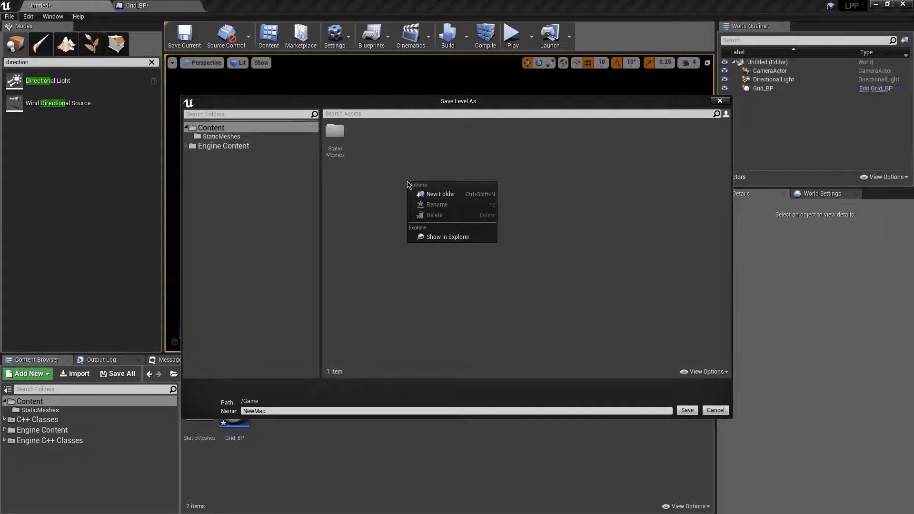
left_click(432, 193)
type("Leve")
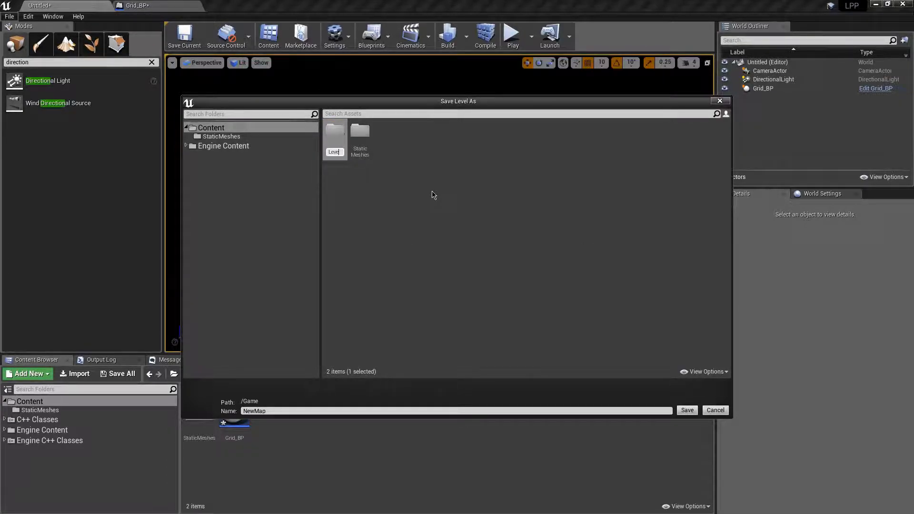
type("ls")
key("Return")
Save the level in the Levels folder under the name MainLevel
double_click(339, 137)
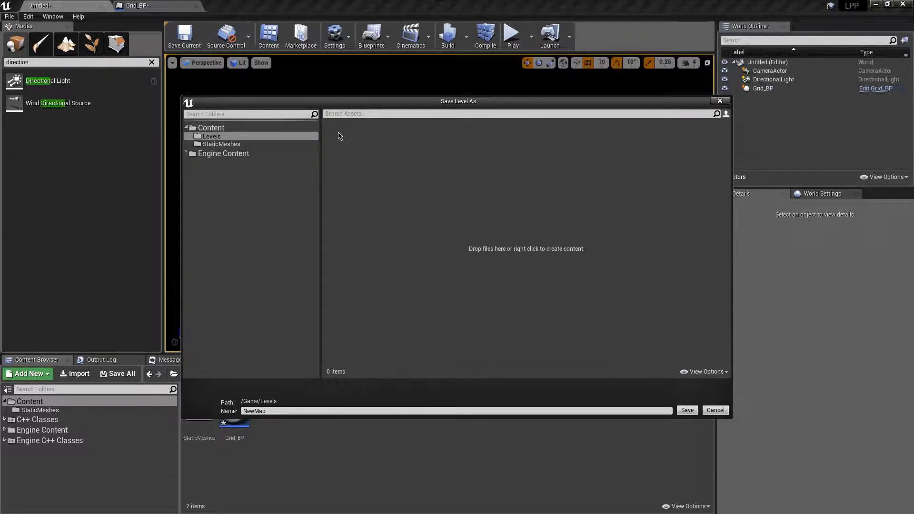
double_click(269, 410)
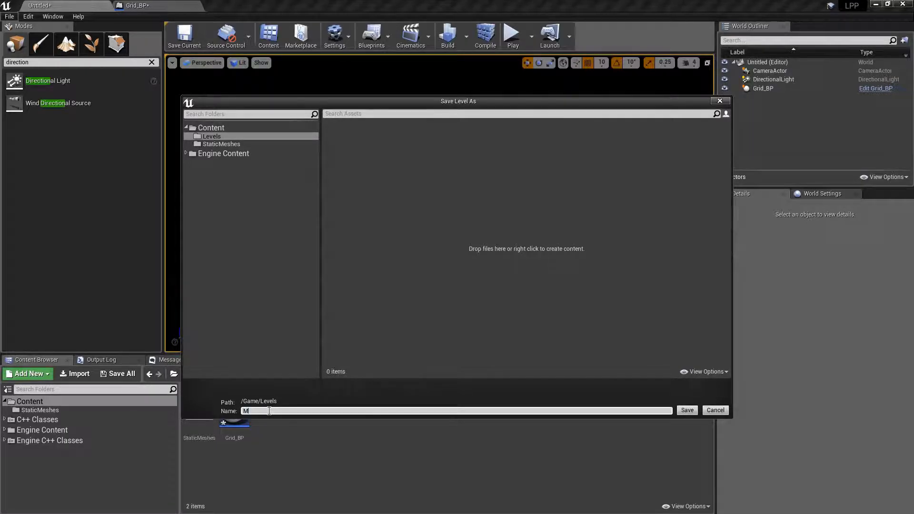
type("MainLevel")
key("Return")
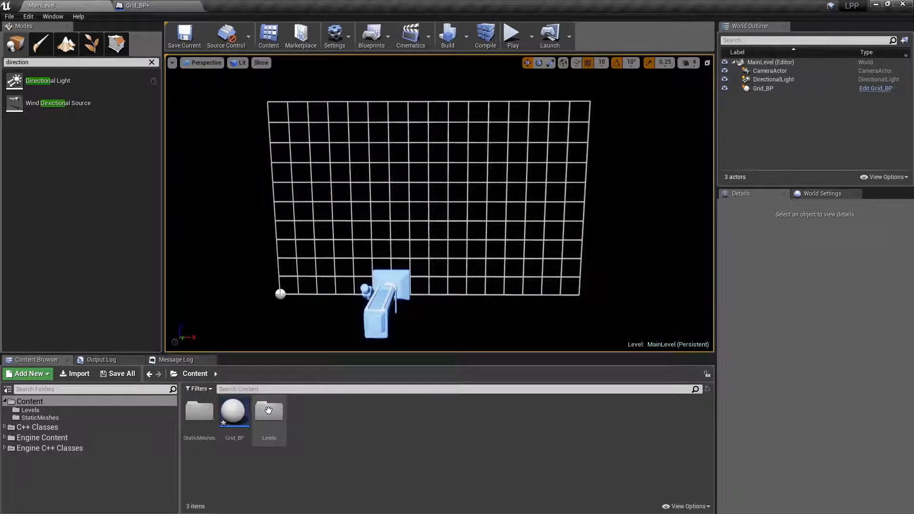
Save all remaining unsaved project content, including the Grid_BP blueprint
right_click_drag(230, 257, 234, 253)
scroll(229, 257, "down", 3)
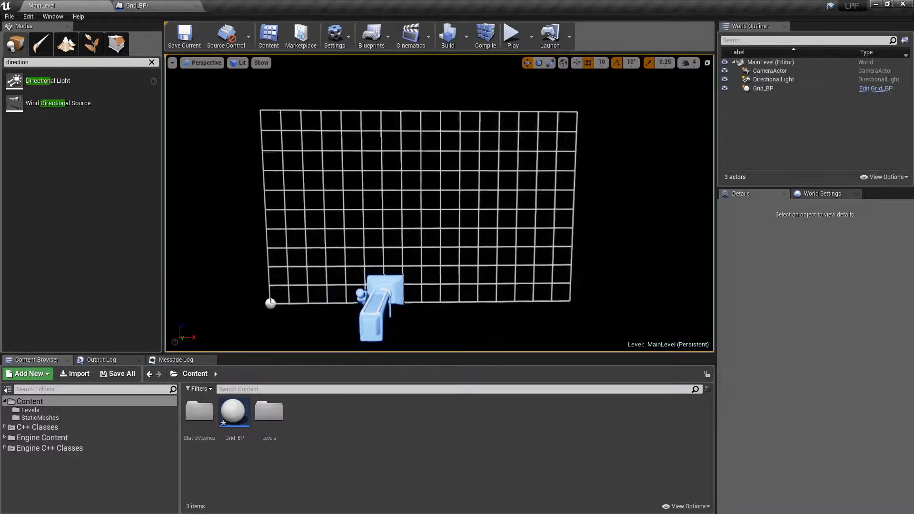
left_click(9, 16)
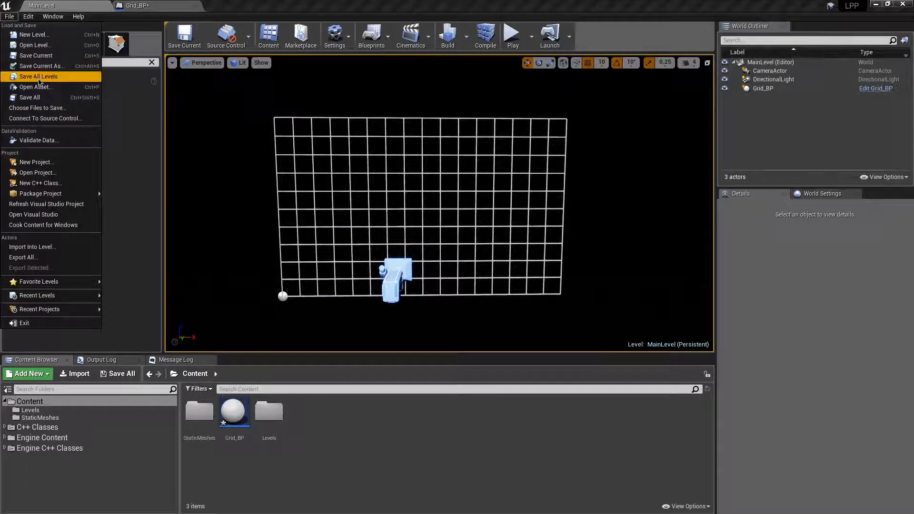
left_click(24, 94)
In the project's Maps & Modes settings, set both the Game Default Map and the Editor Startup Map to MainLevel
left_click(32, 19)
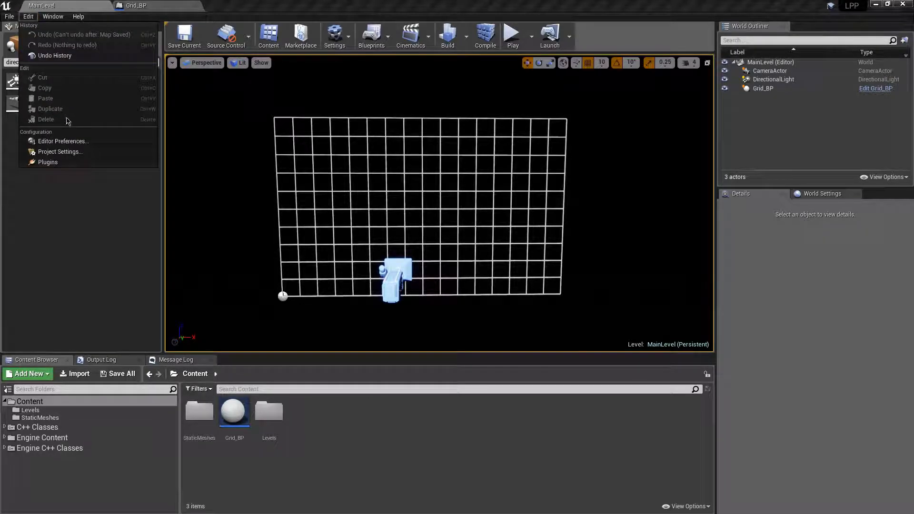
left_click(98, 155)
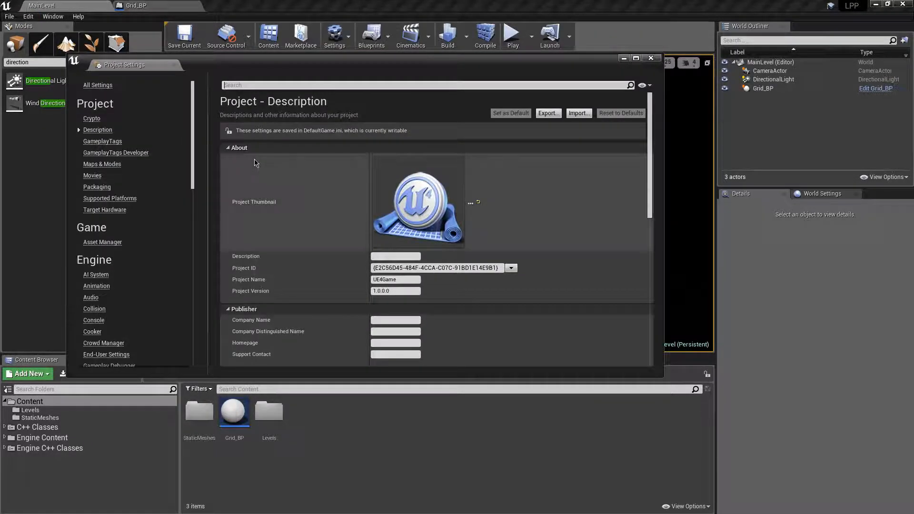
left_click(93, 164)
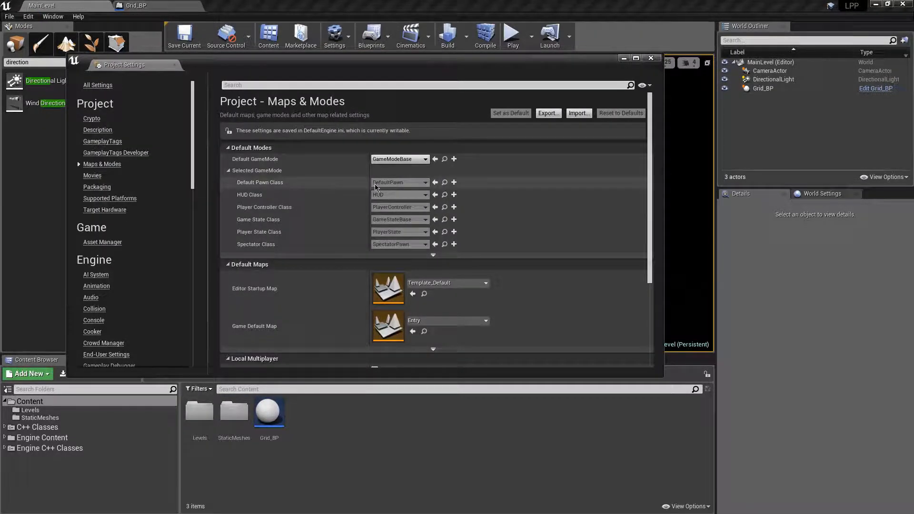
scroll(484, 265, "down", 1)
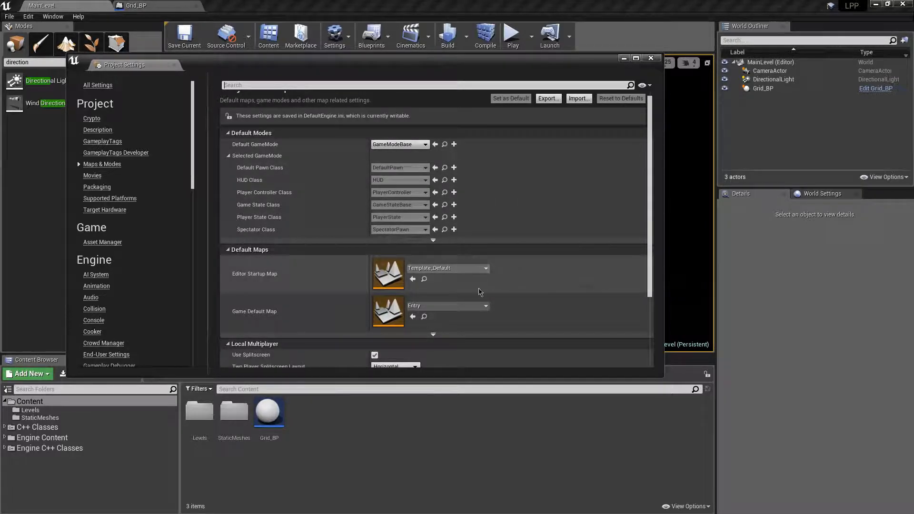
left_click(478, 306)
left_click(476, 189)
left_click(480, 269)
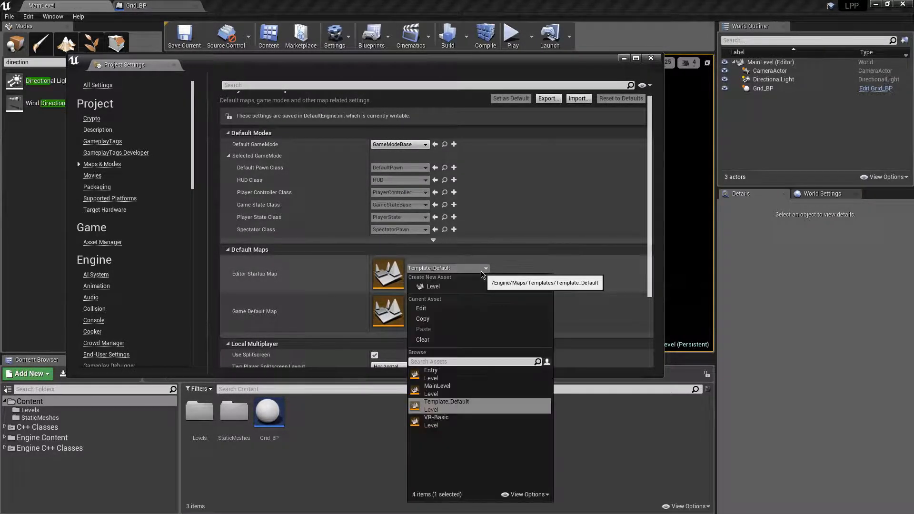
left_click(463, 387)
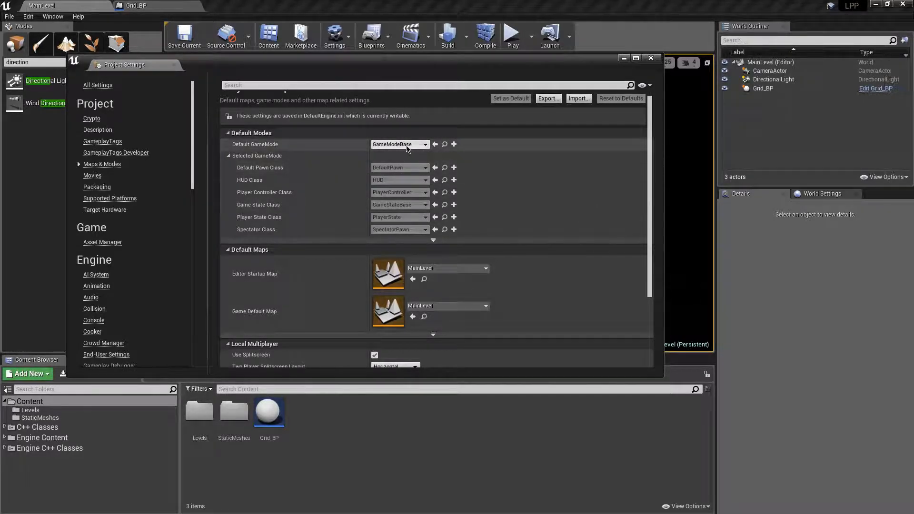
Look through the available Default GameMode classes without picking one, and close the project settings
left_click(424, 145)
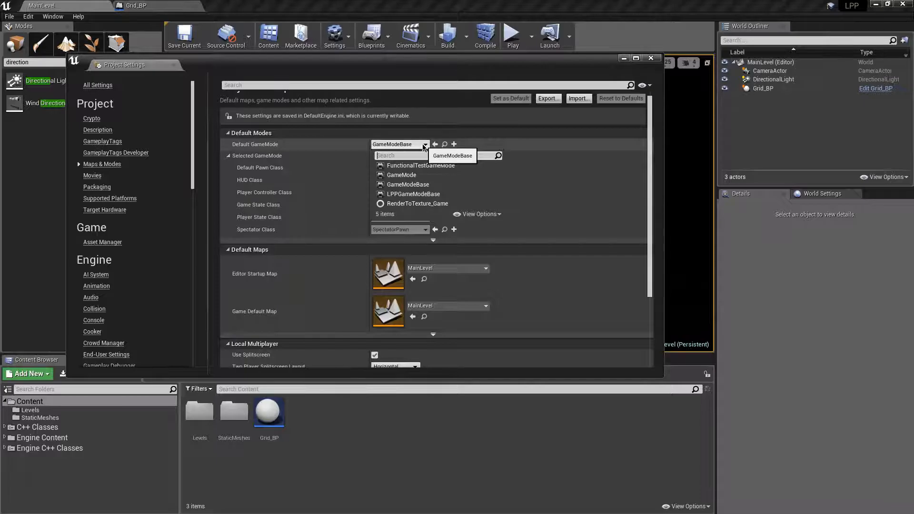
left_click(424, 148)
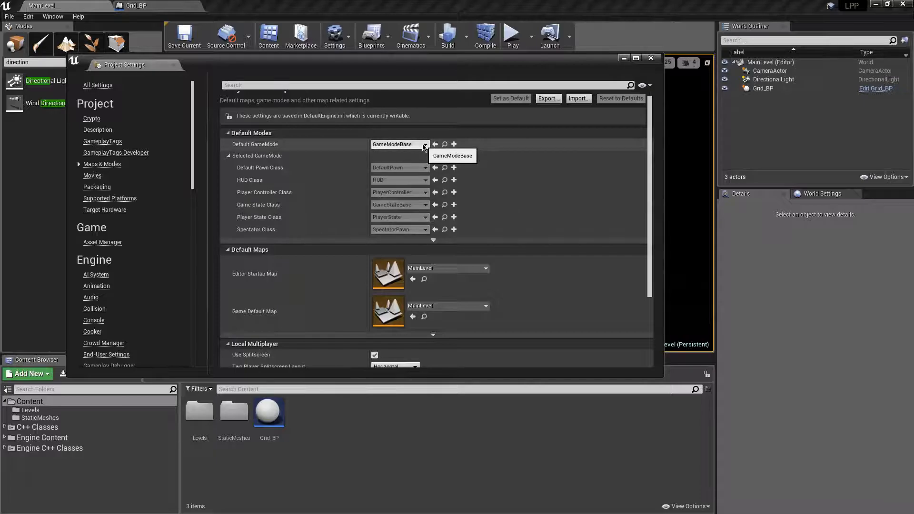
left_click(651, 59)
right_click_drag(476, 191, 471, 189)
key("w")
key("s")
key("a")
key("d")
key("w")
key("a")
key("w")
key("a")
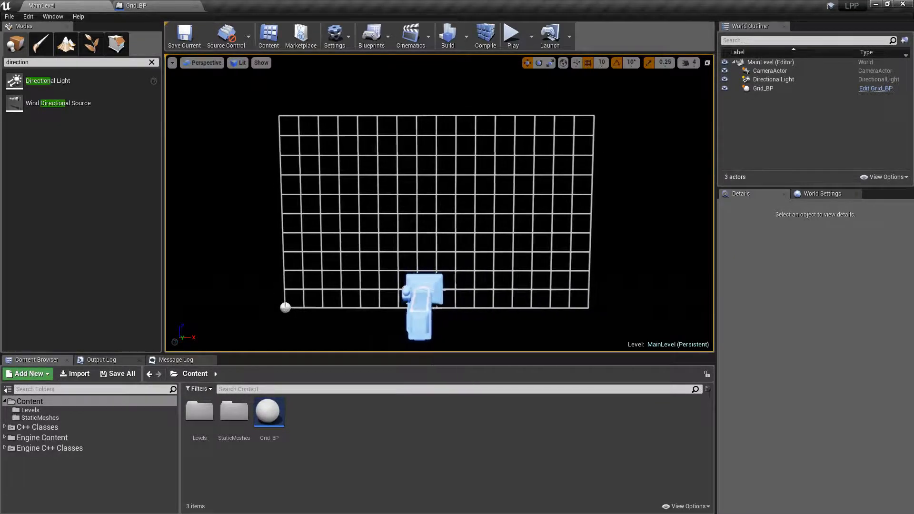
key("a")
key("s")
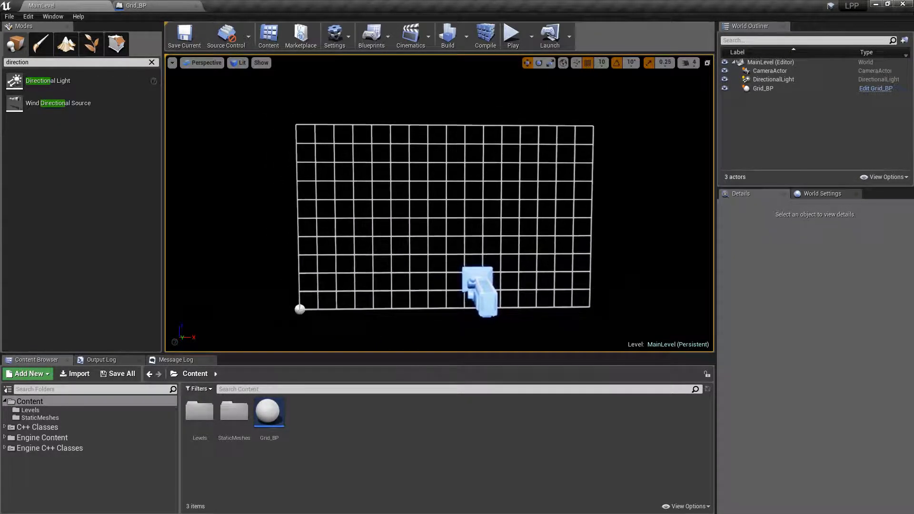
key("a")
key("d")
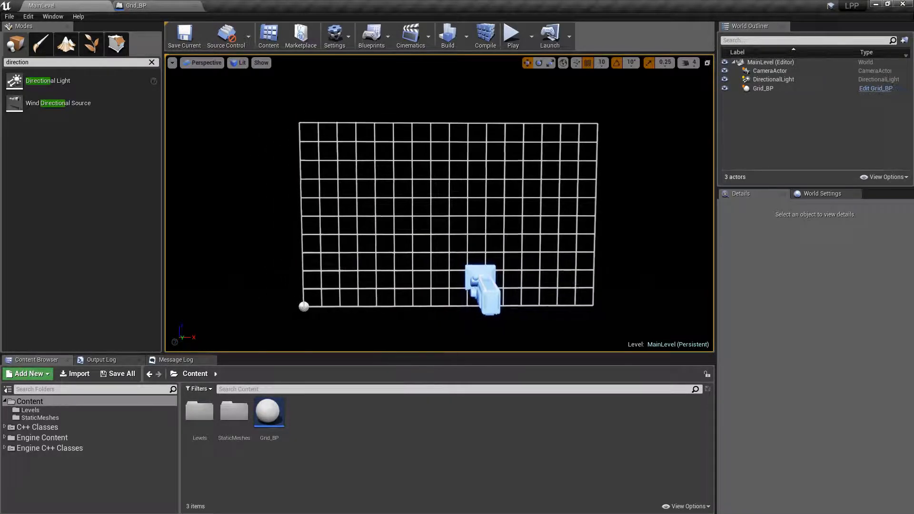
key("d")
key("w")
key("s")
key("w")
key("a")
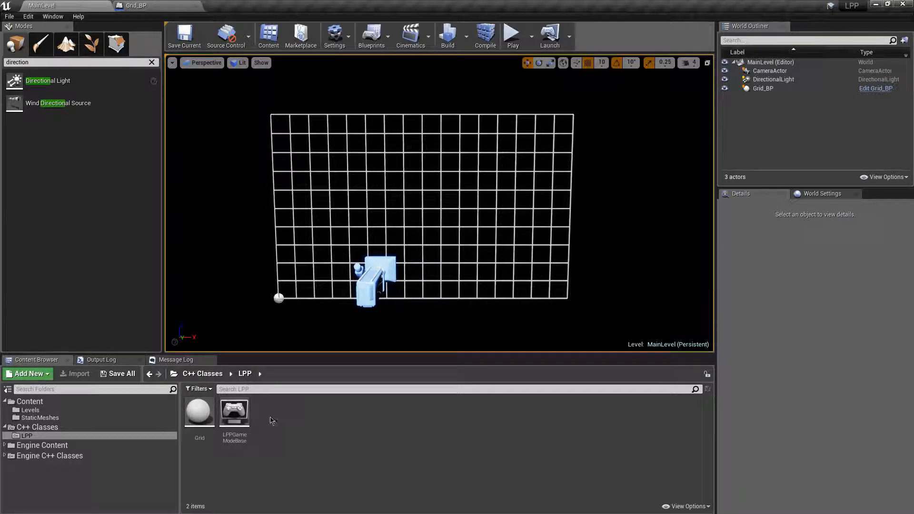
Create a Blueprint class based on the C++ class LPPGameModeBase, named LPPGameMode_BP, in the Content folder
left_click(239, 414)
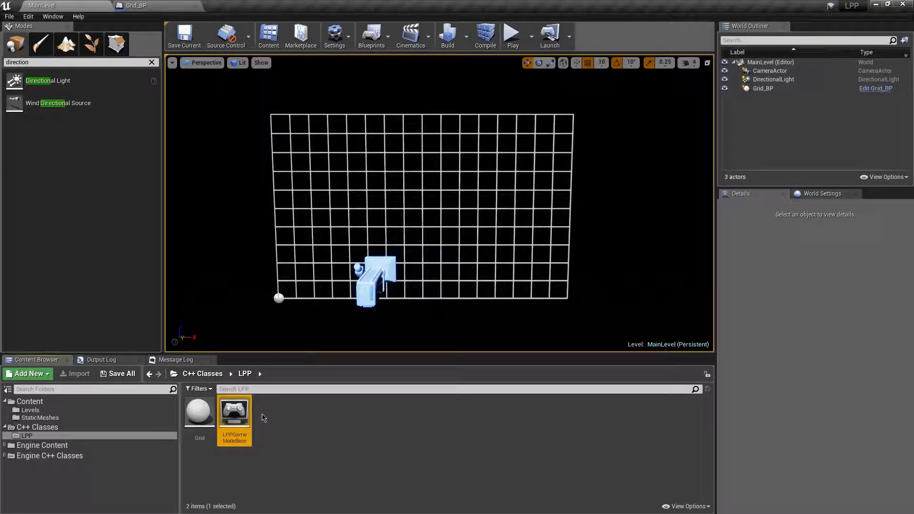
right_click(243, 417)
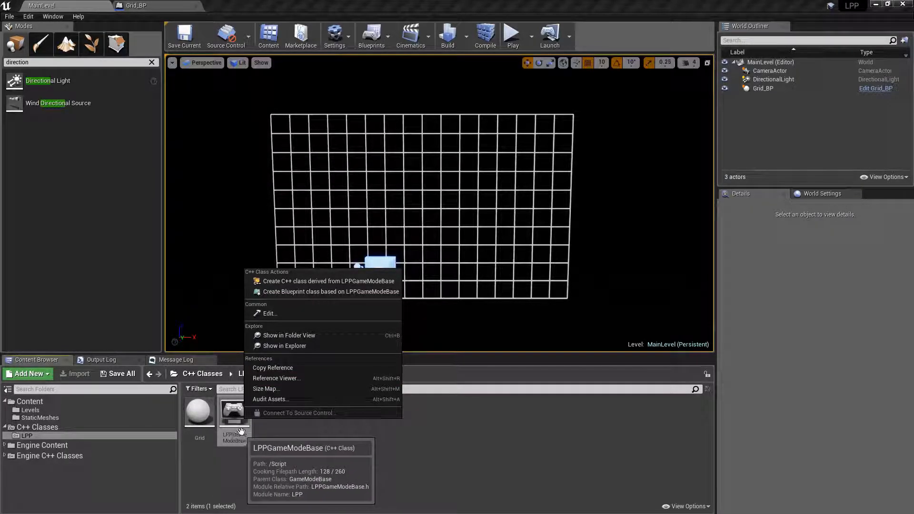
left_click(329, 292)
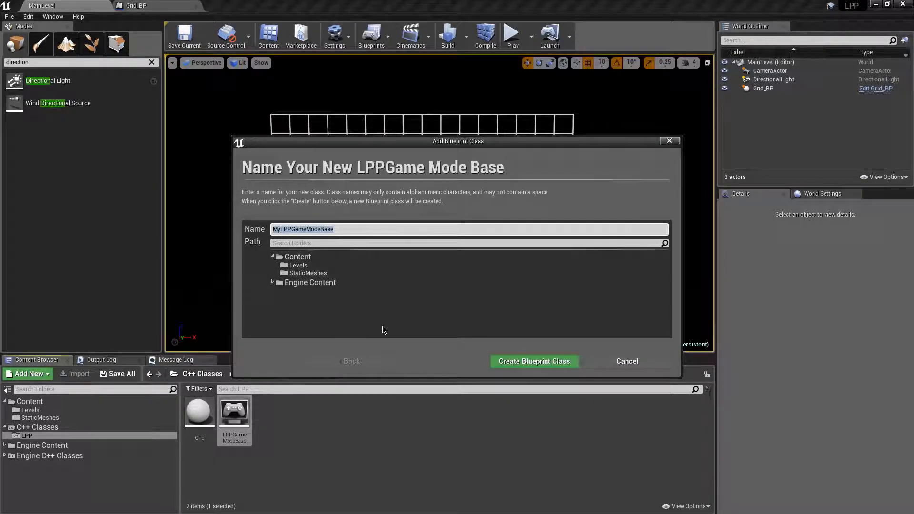
type("LPP")
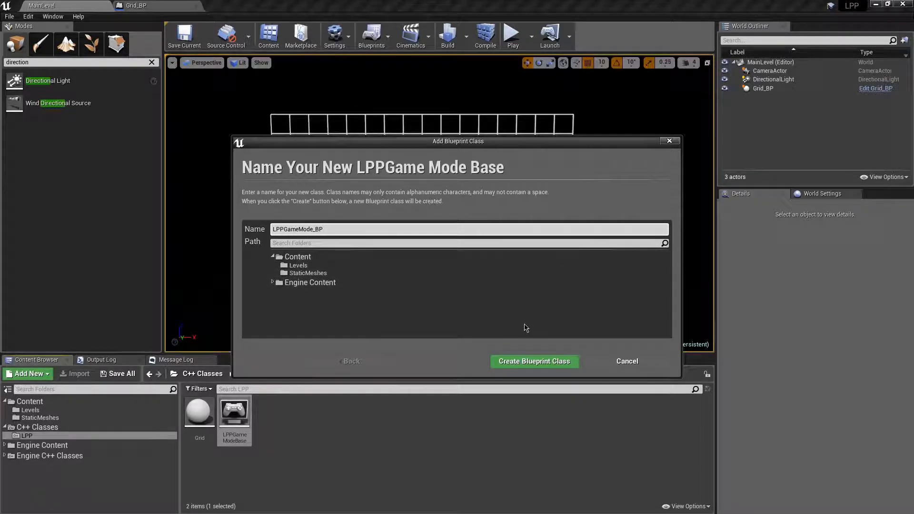
left_click(317, 258)
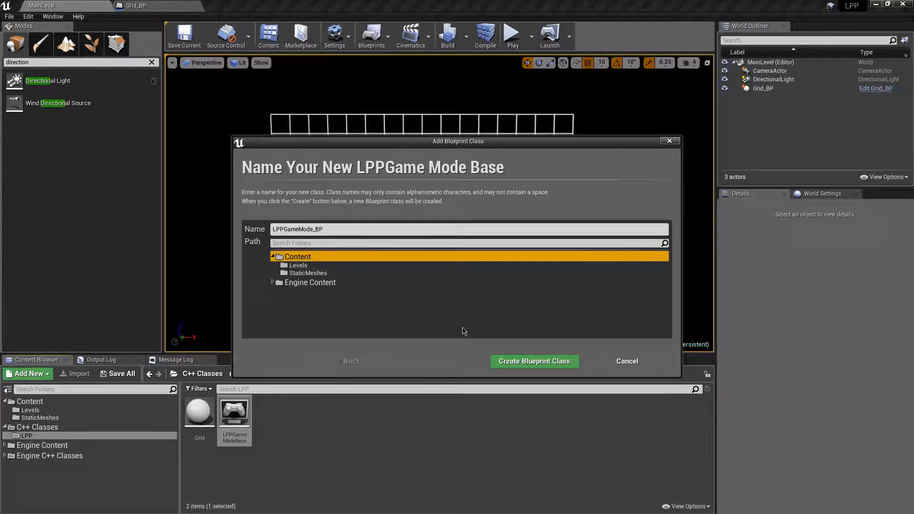
left_click(534, 363)
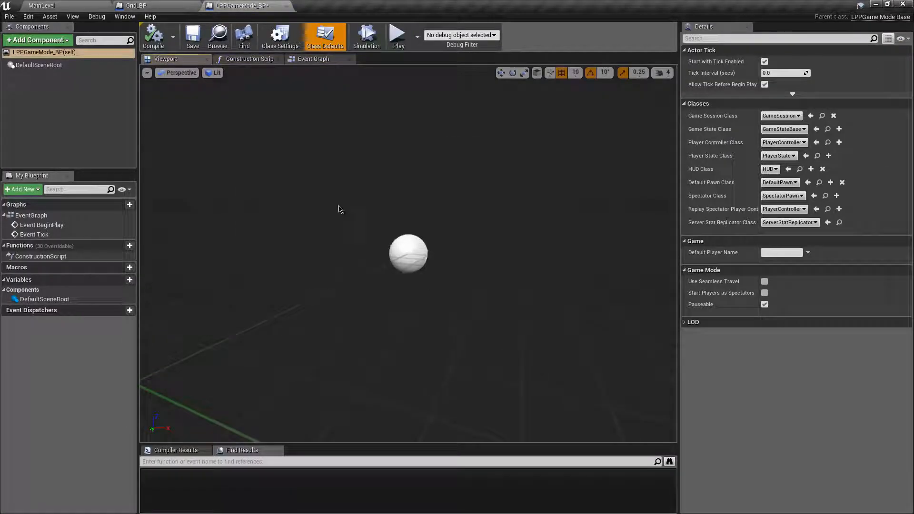
right_click_drag(323, 198, 395, 191)
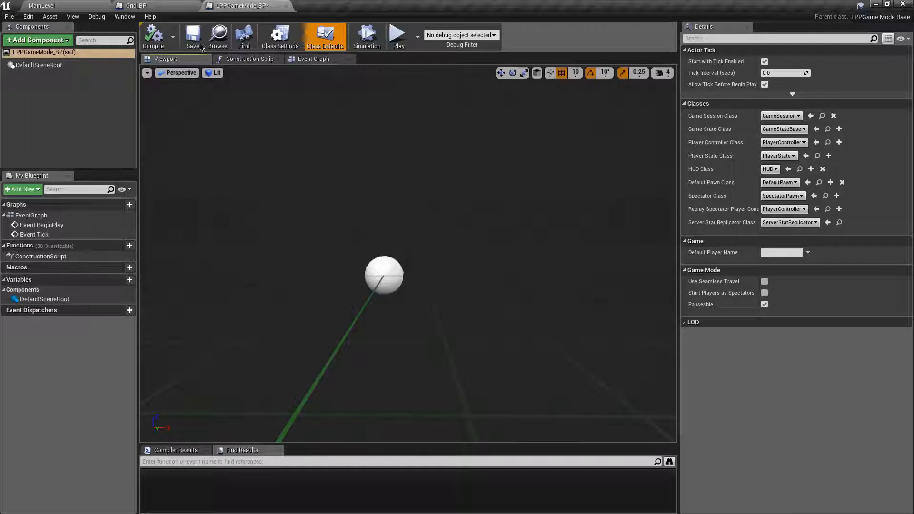
Return to the level editor and start a new C++ class in the LPP folder with Player Controller as parent
left_click(73, 5)
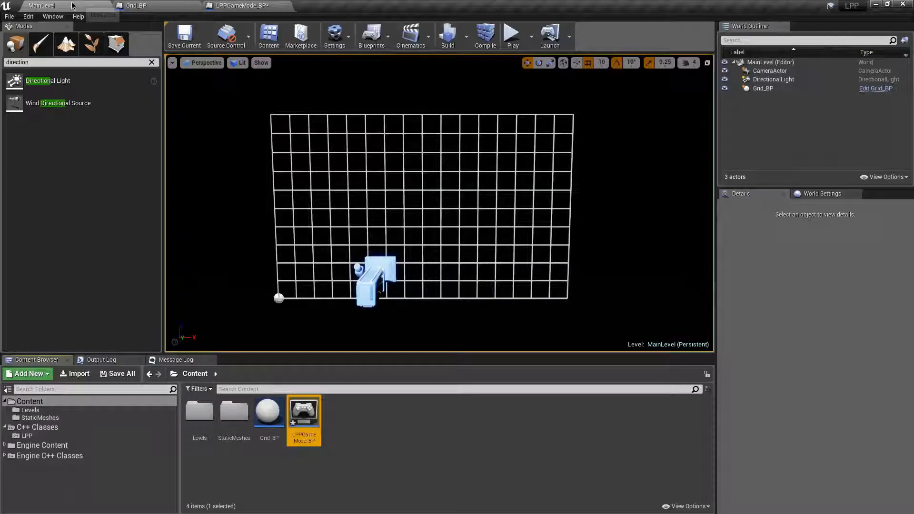
left_click(79, 455)
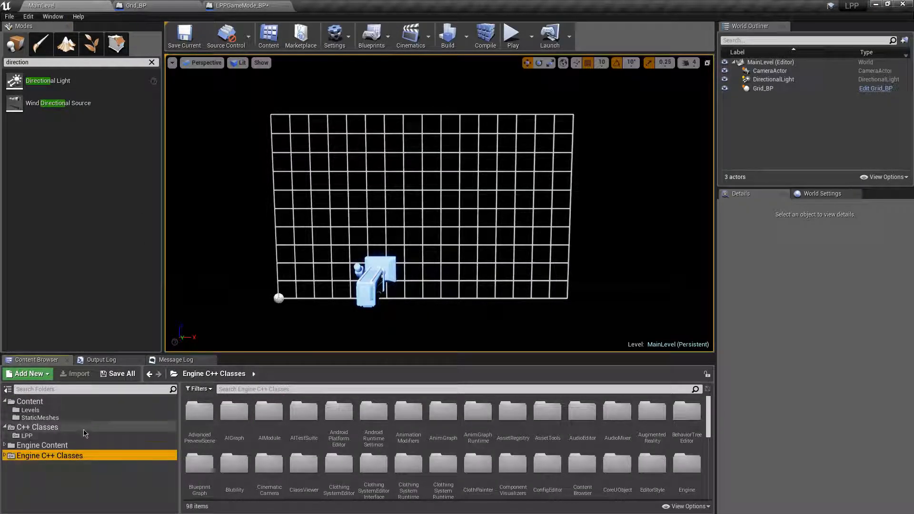
left_click(157, 428)
double_click(213, 413)
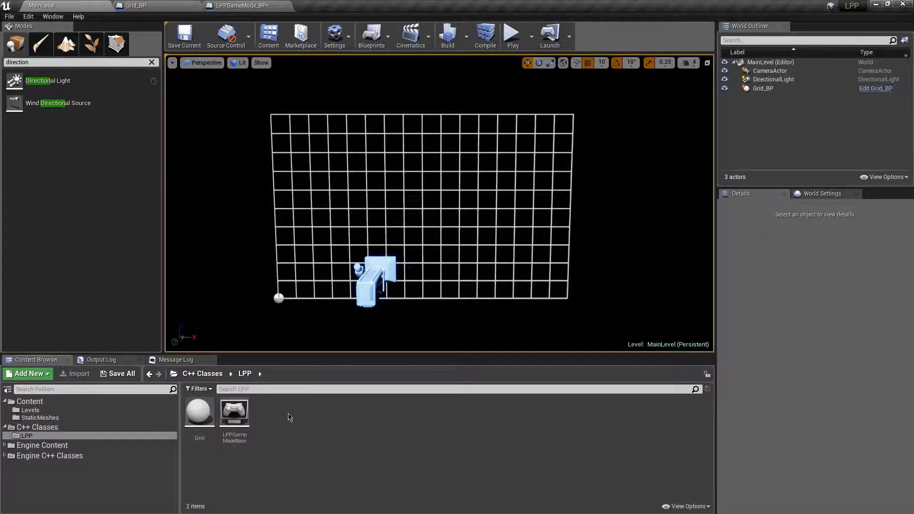
right_click(289, 414)
left_click(327, 449)
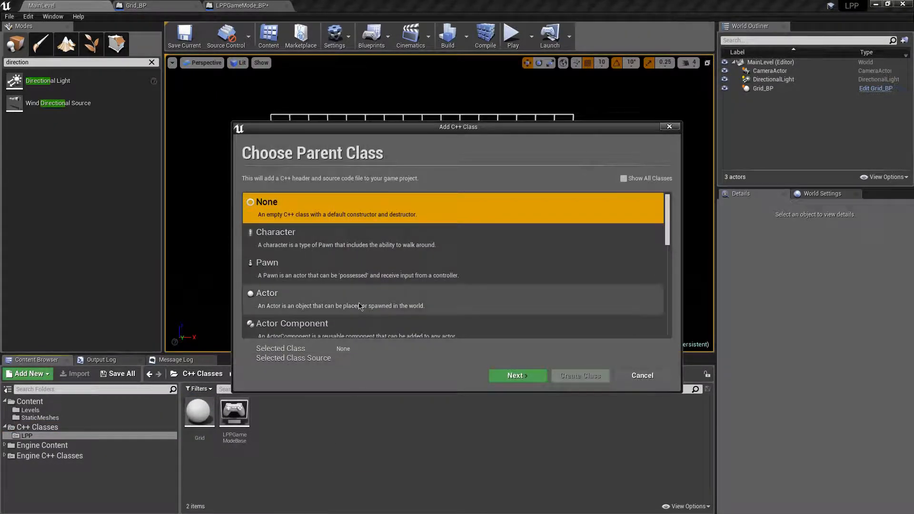
scroll(399, 251, "down", 5)
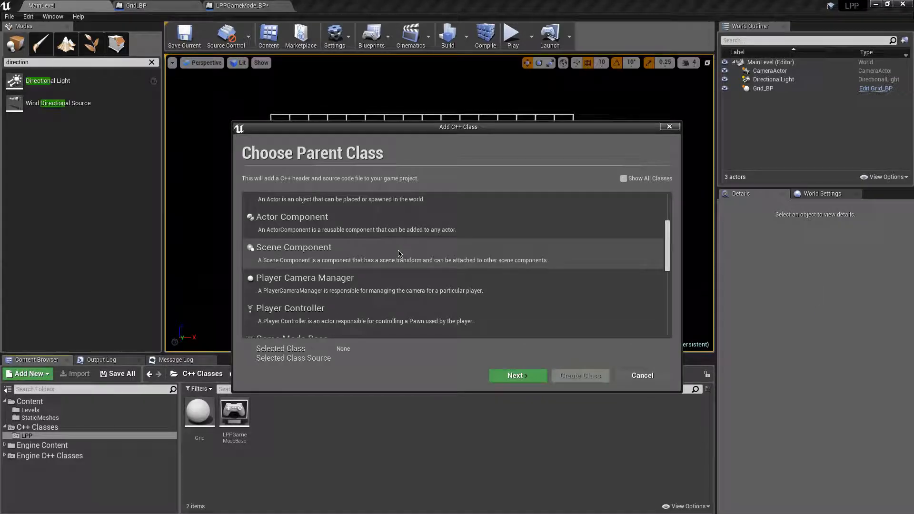
left_click(414, 261)
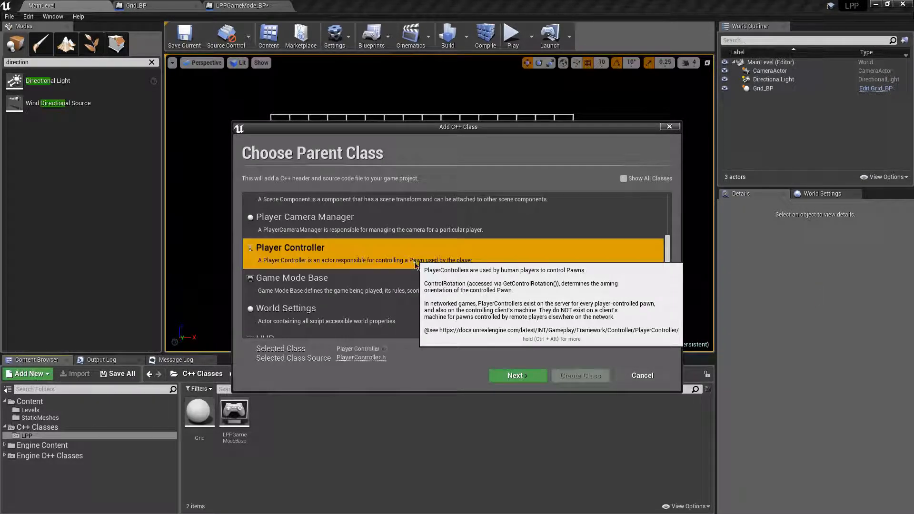
Name the new C++ class LPP_PlayerController and create it in the LPP source folder
left_click(507, 374)
left_click_drag(369, 216, 253, 215)
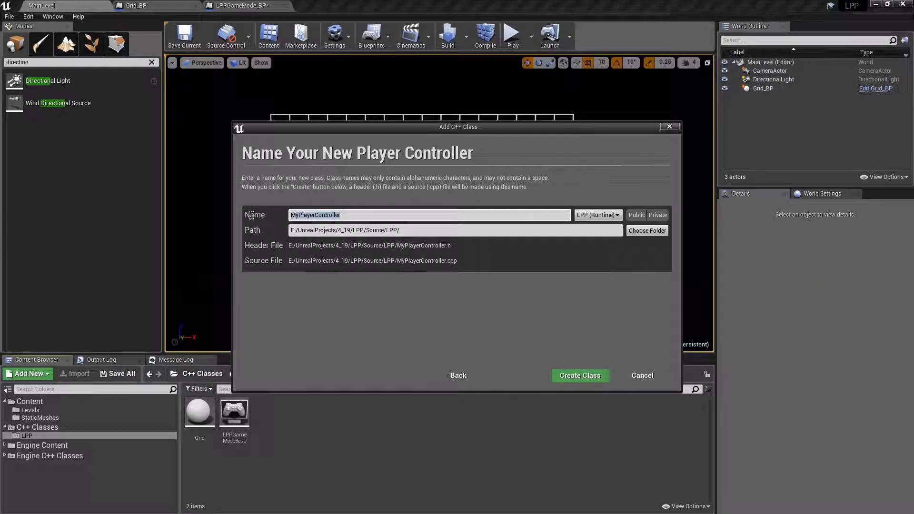
type("L")
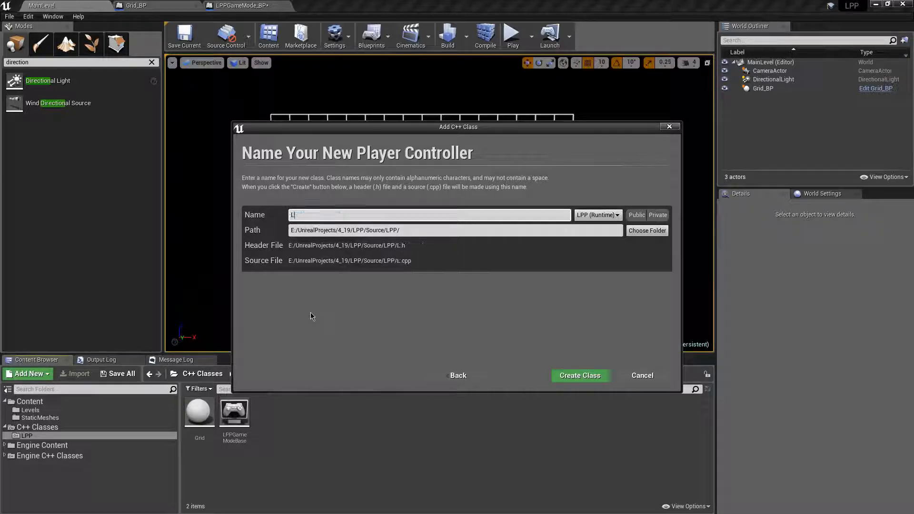
type("PP_PlayerController")
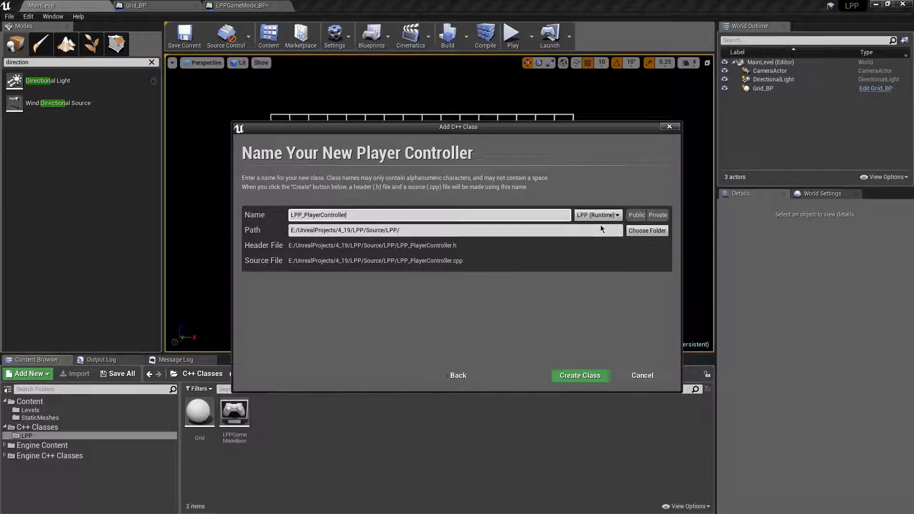
left_click(585, 377)
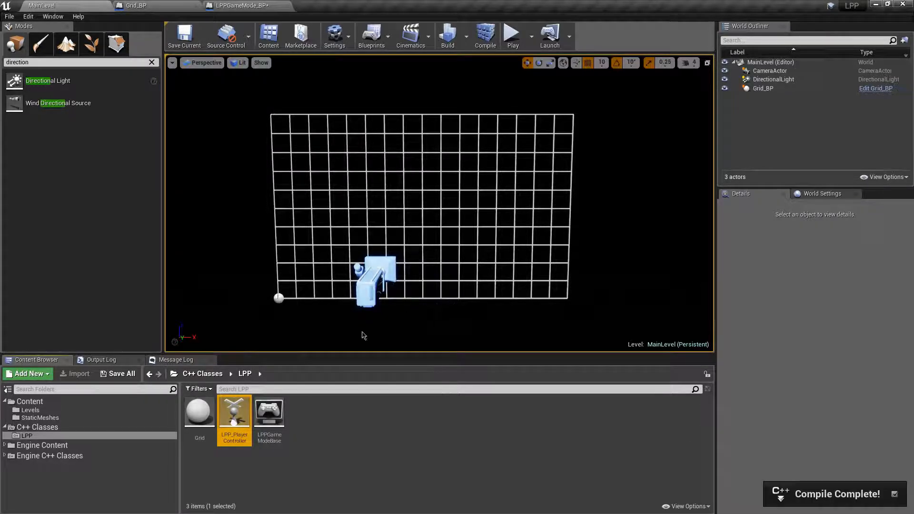
Create a Blueprint class based on LPP_PlayerController, named LPP_PlayerController_BP, in the Content folder
right_click(233, 413)
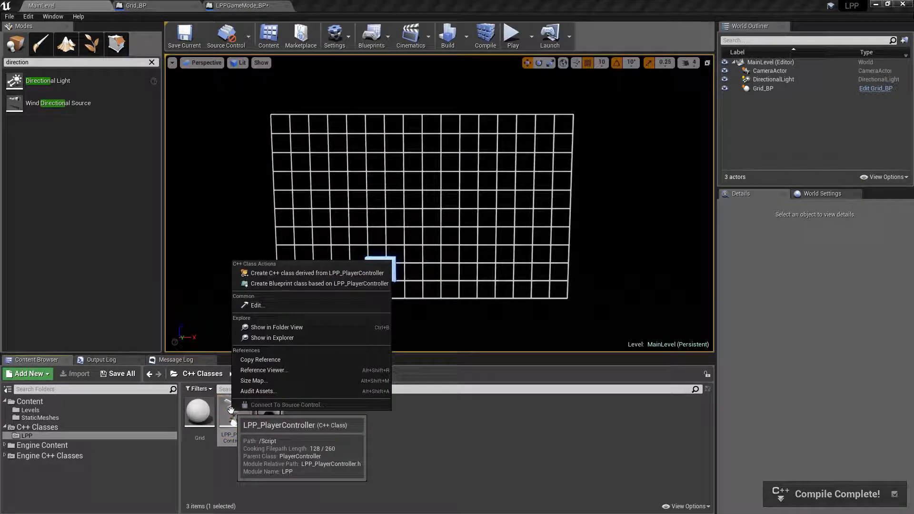
left_click(304, 283)
left_click(309, 258)
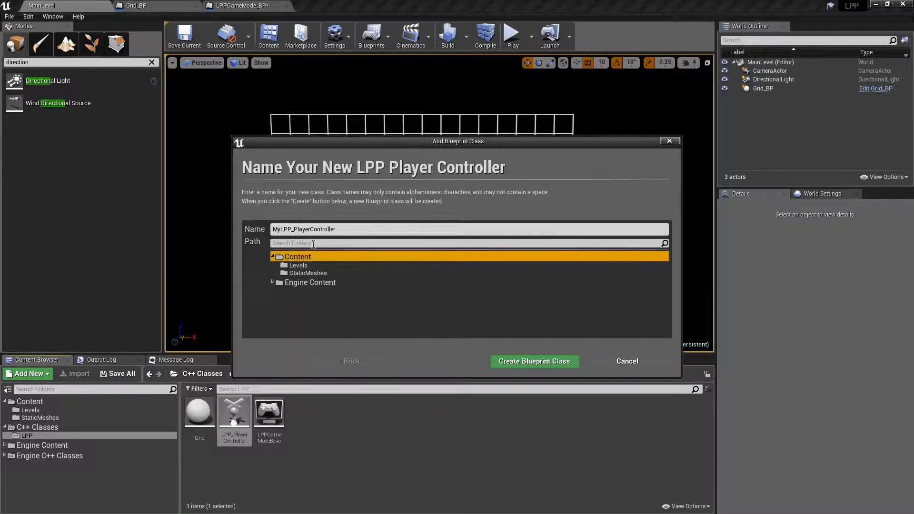
left_click(361, 229)
double_click(362, 229)
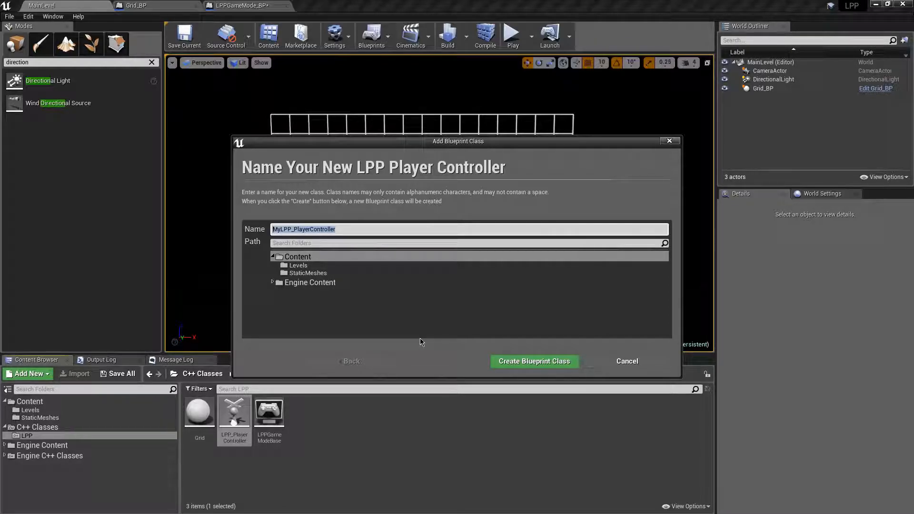
type("L")
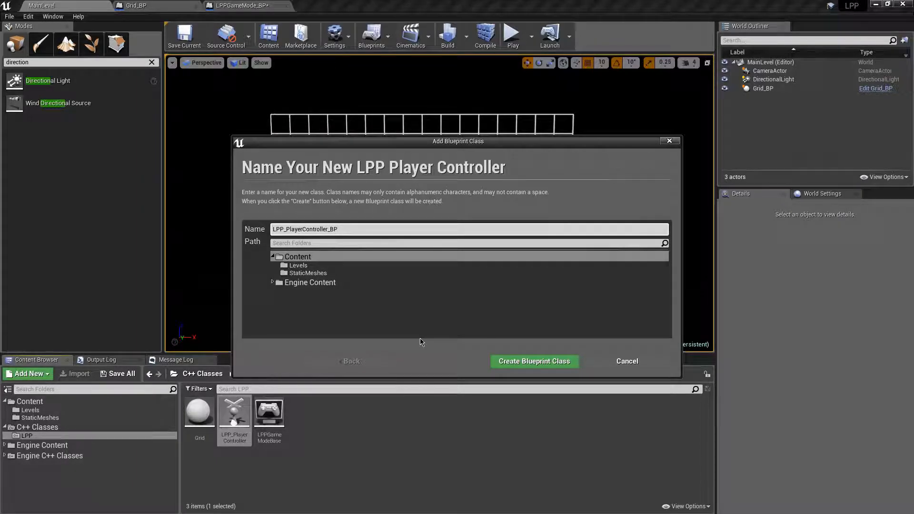
left_click(315, 257)
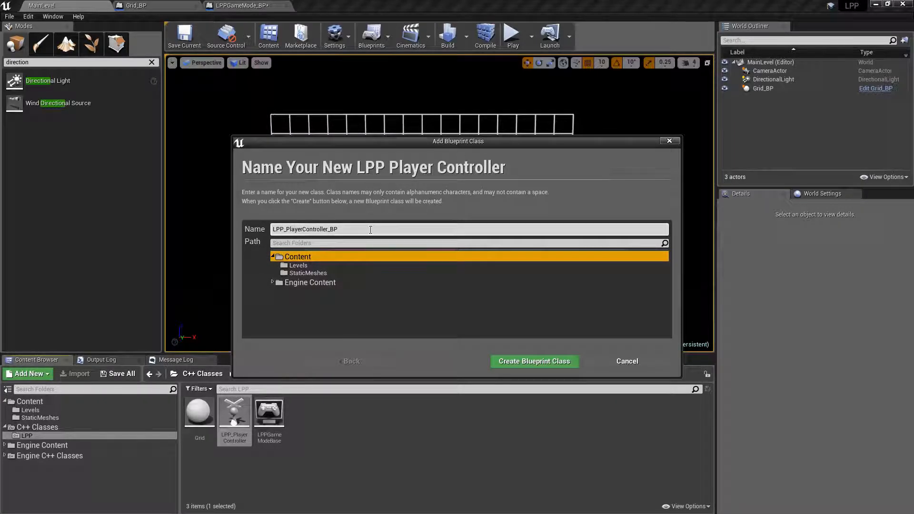
left_click(534, 361)
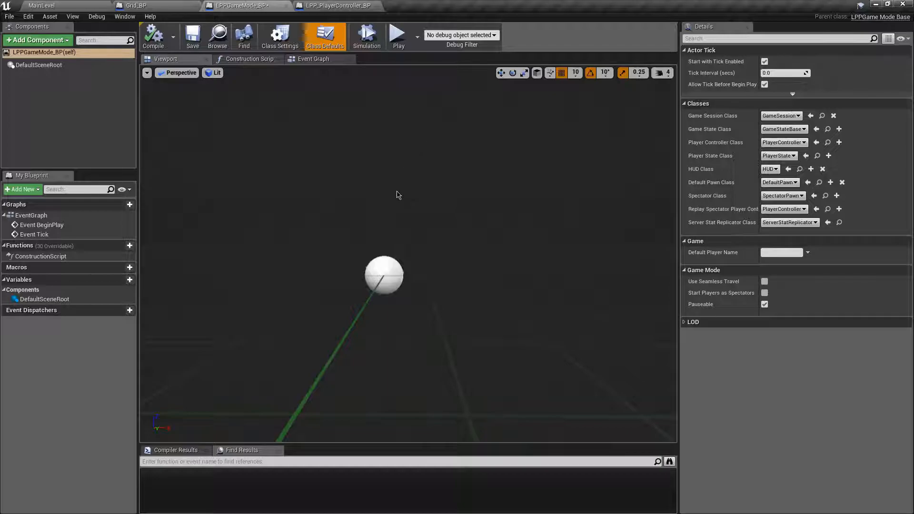
In the LPPGameMode_BP class defaults, set the Player Controller Class to LPP_PlayerController_BP
left_click(86, 6)
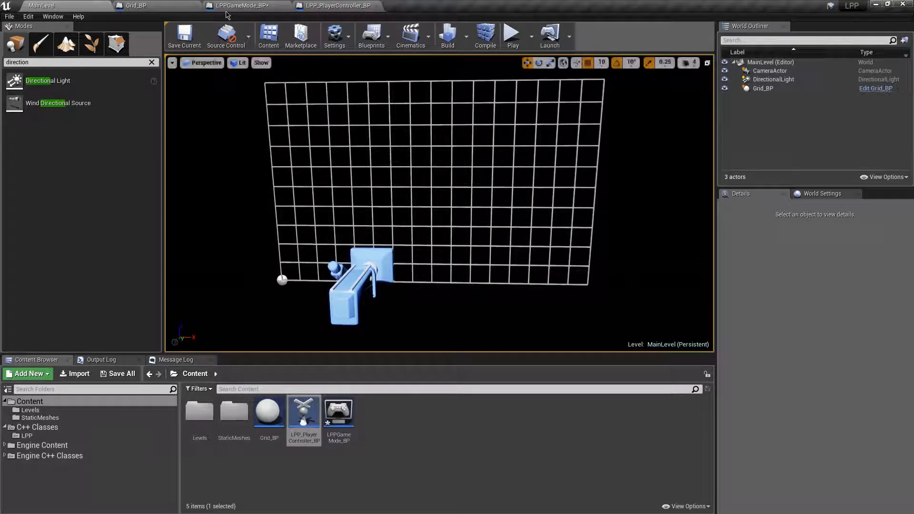
left_click(240, 5)
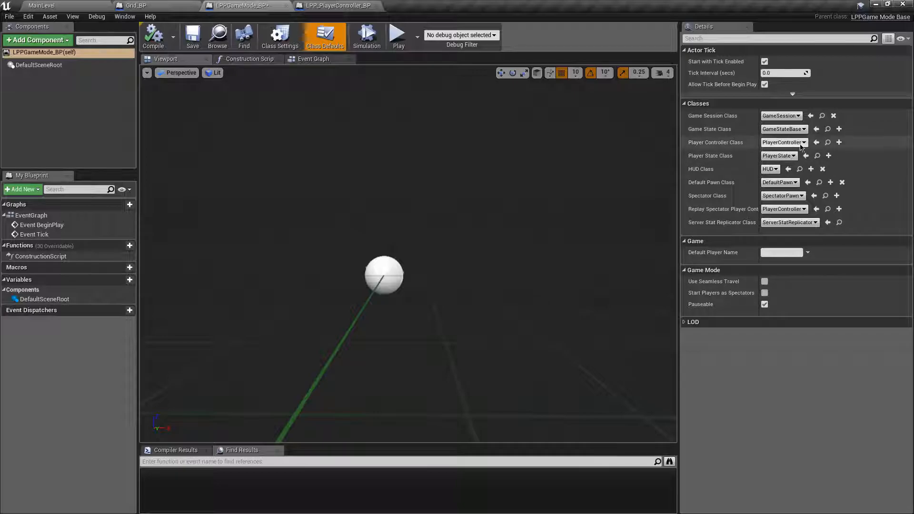
left_click(784, 143)
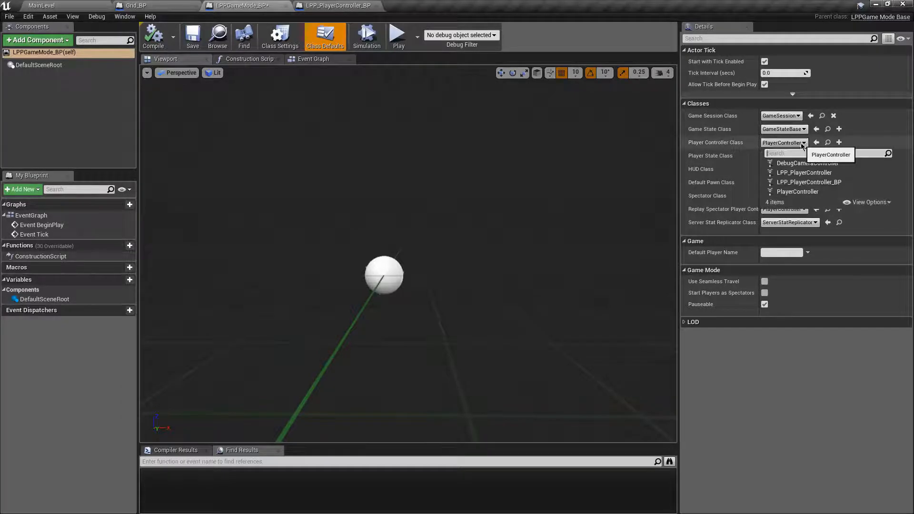
left_click(815, 182)
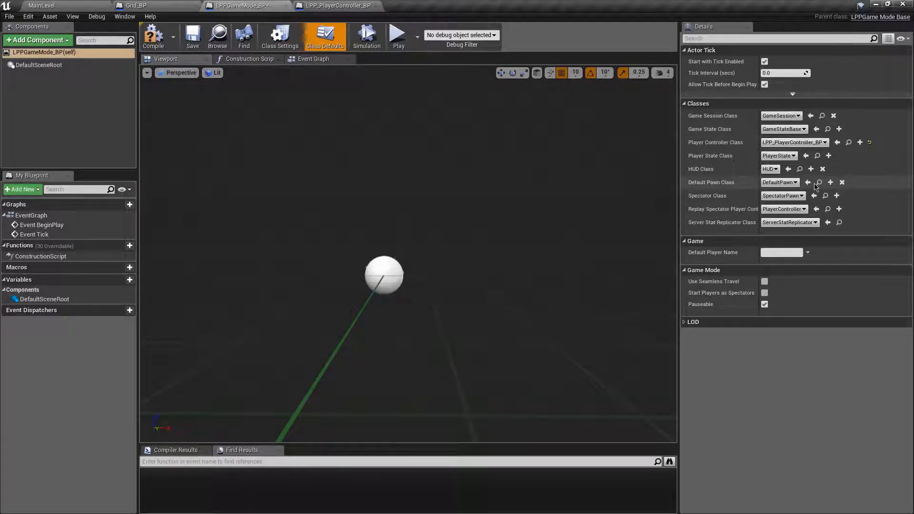
Set the game mode's Default Pawn Class to None, and compile and save LPPGameMode_BP
left_click(794, 183)
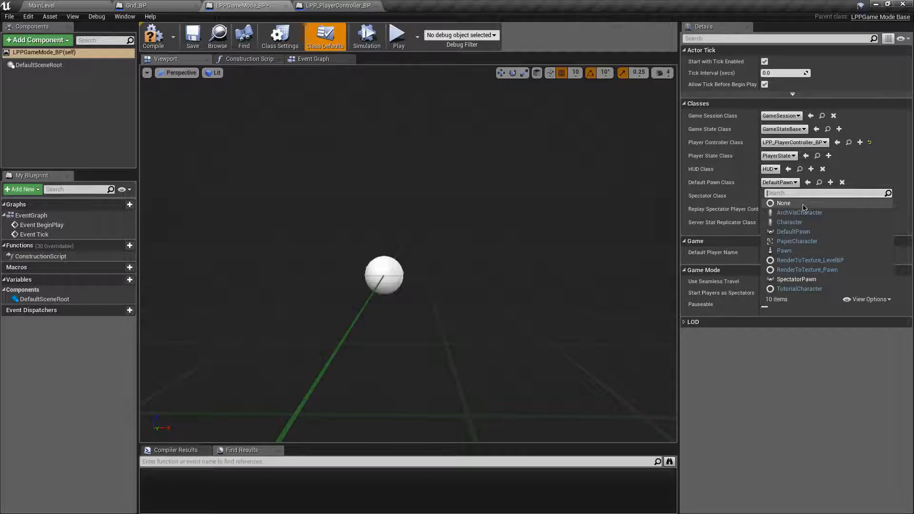
left_click(803, 204)
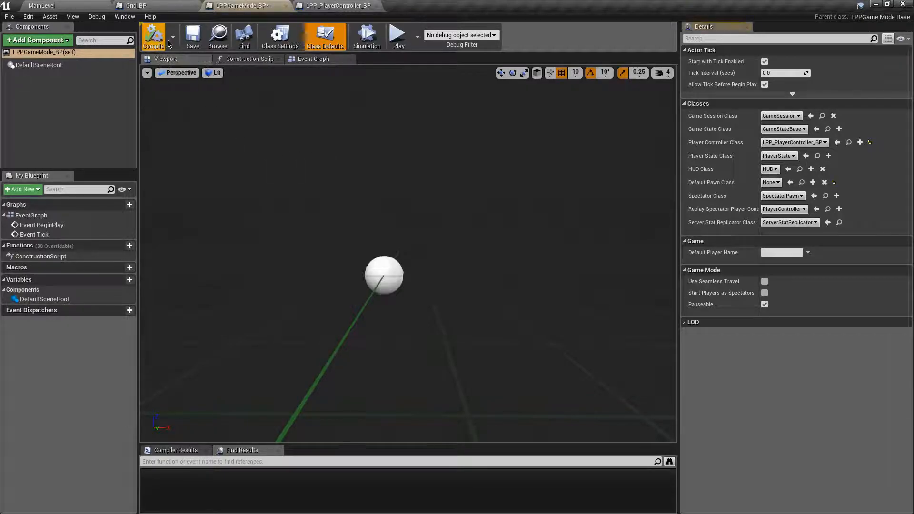
left_click(148, 40)
left_click(186, 42)
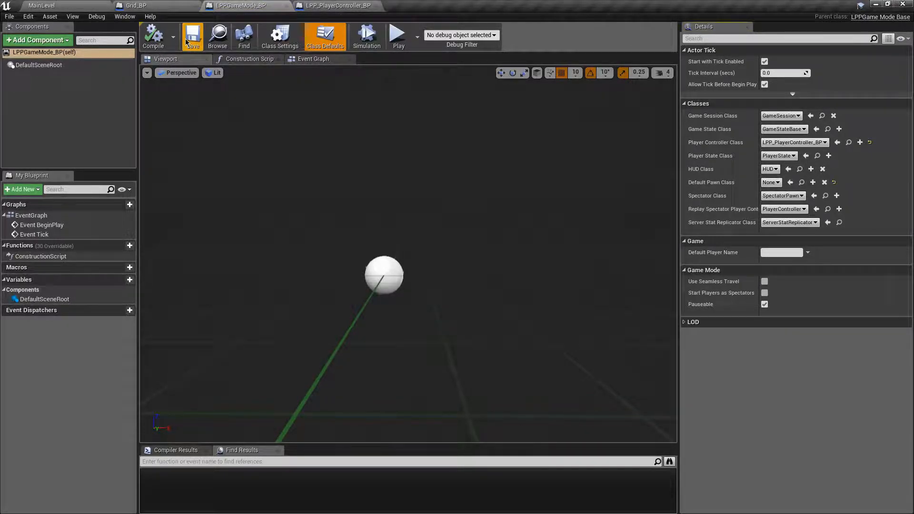
Set MainLevel's GameMode Override to LPPGameMode_BP in the world settings, save the level, and review the selected game mode's classes
left_click(307, 6)
left_click(41, 6)
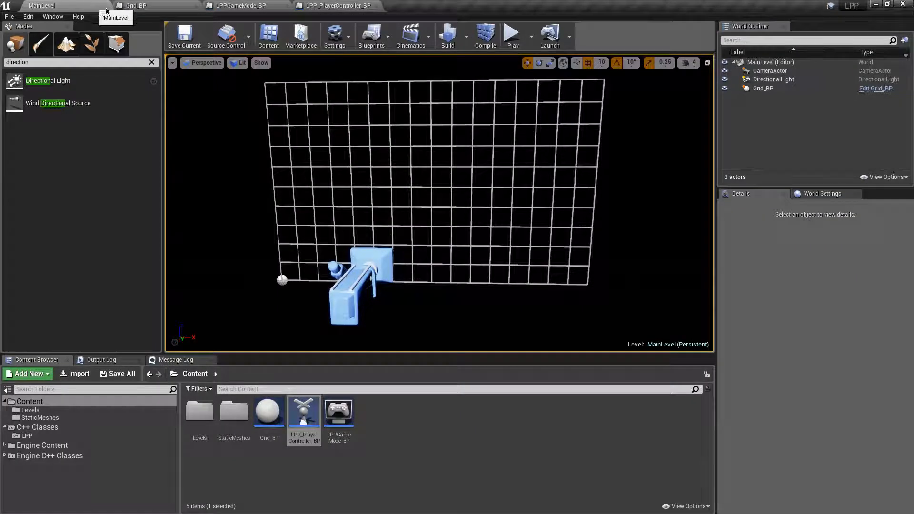
mouse_move(367, 179)
right_mouse_down()
mouse_move(381, 167)
mouse_move(367, 180)
right_mouse_up()
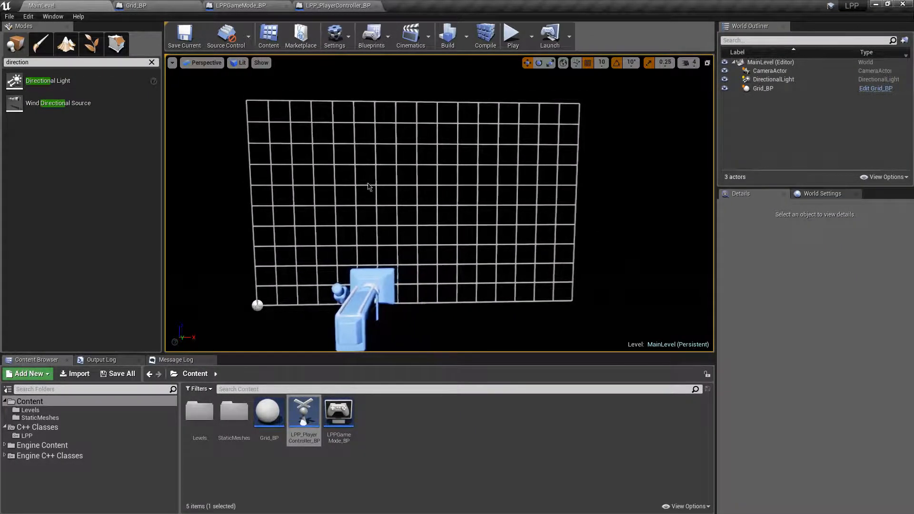
left_click(829, 197)
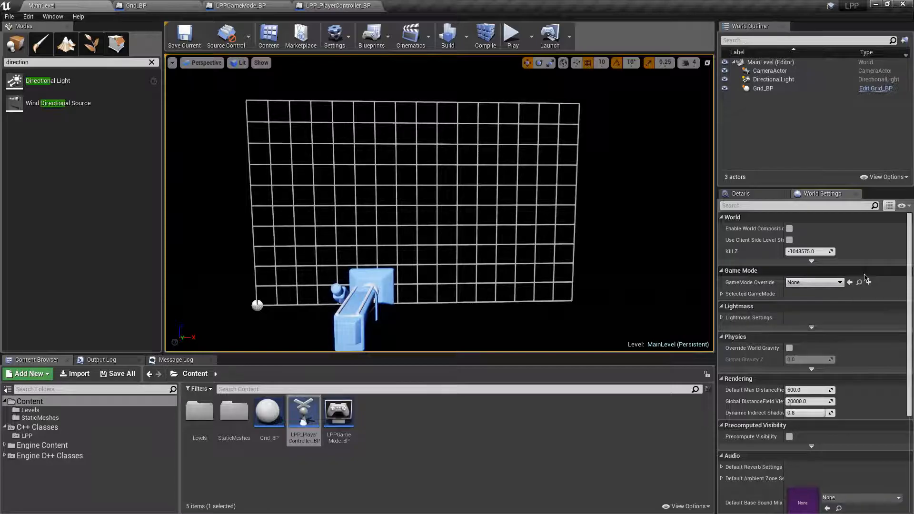
left_click(823, 284)
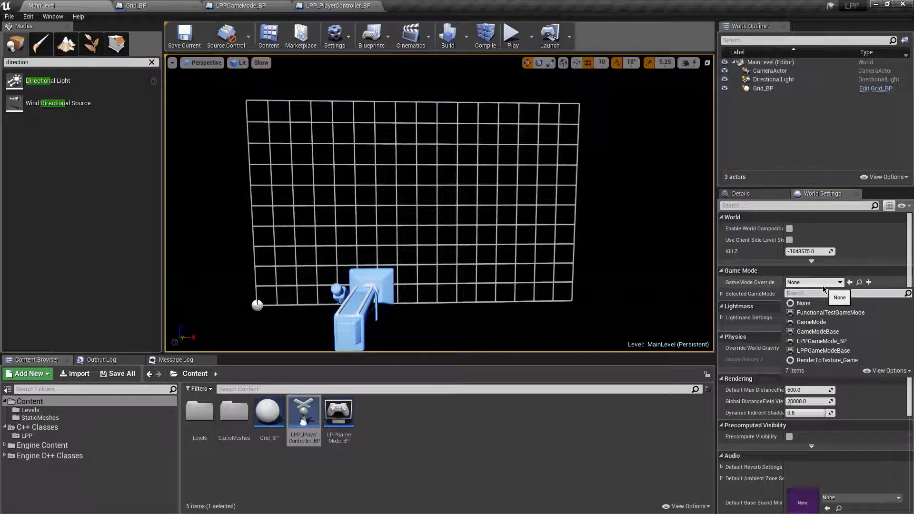
left_click(855, 342)
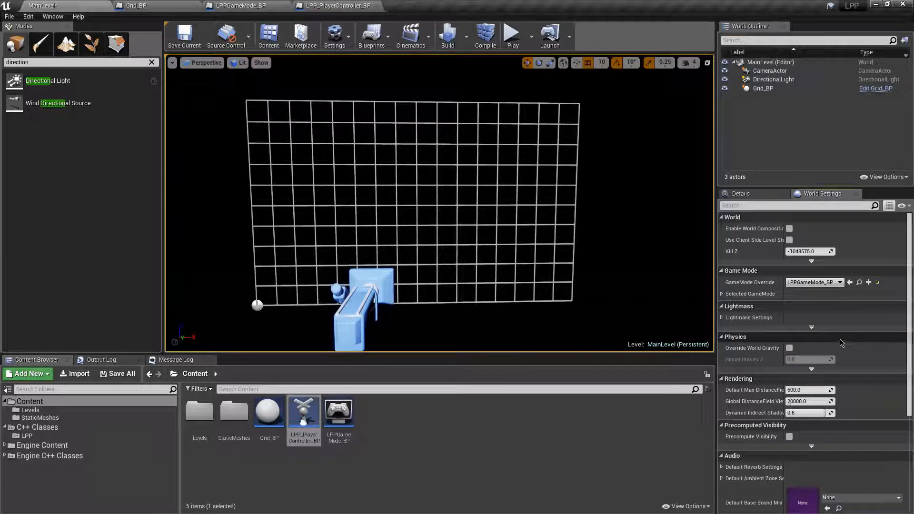
left_click(9, 16)
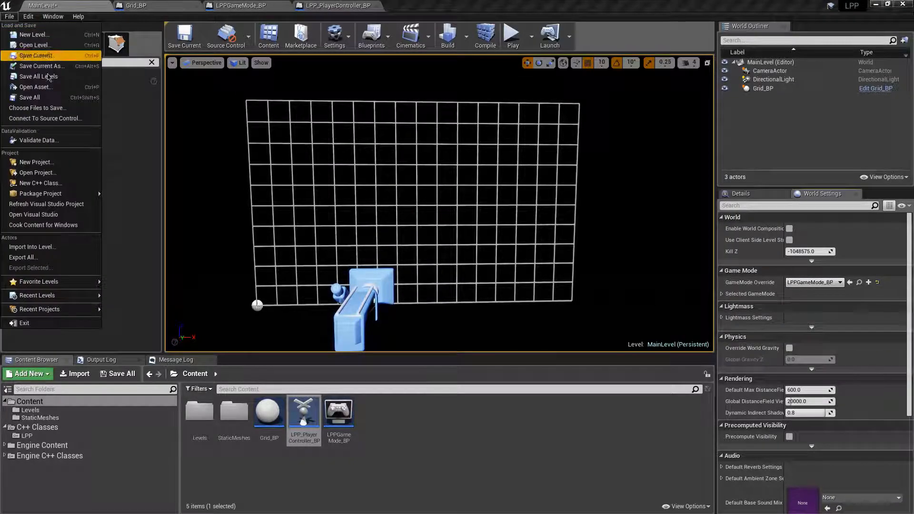
left_click(34, 87)
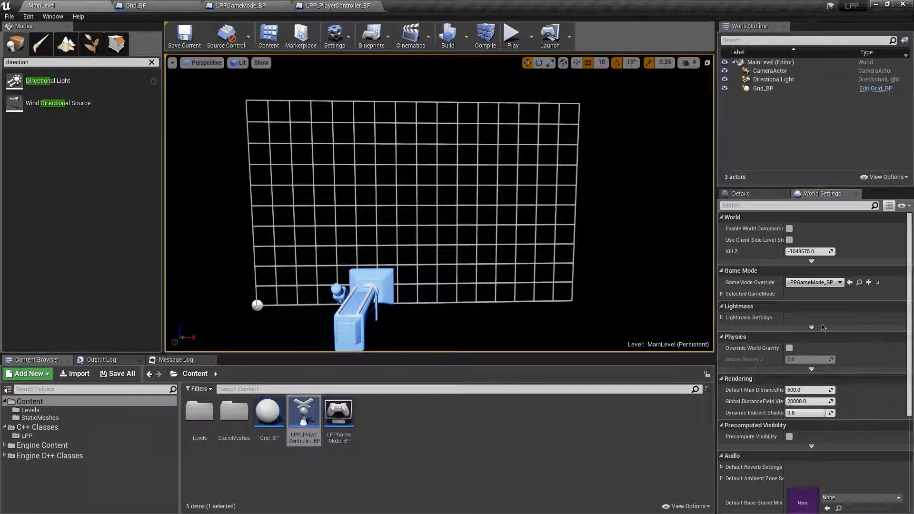
left_click(722, 294)
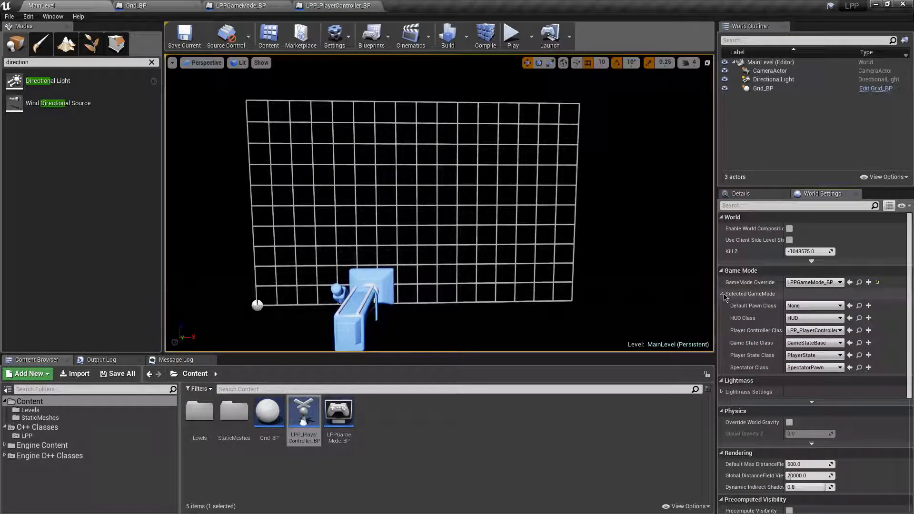
left_click(722, 294)
right_click_drag(647, 267, 639, 243)
Set the project's Default GameMode to LPPGameMode_BP in the Maps & Modes project settings
left_click(30, 19)
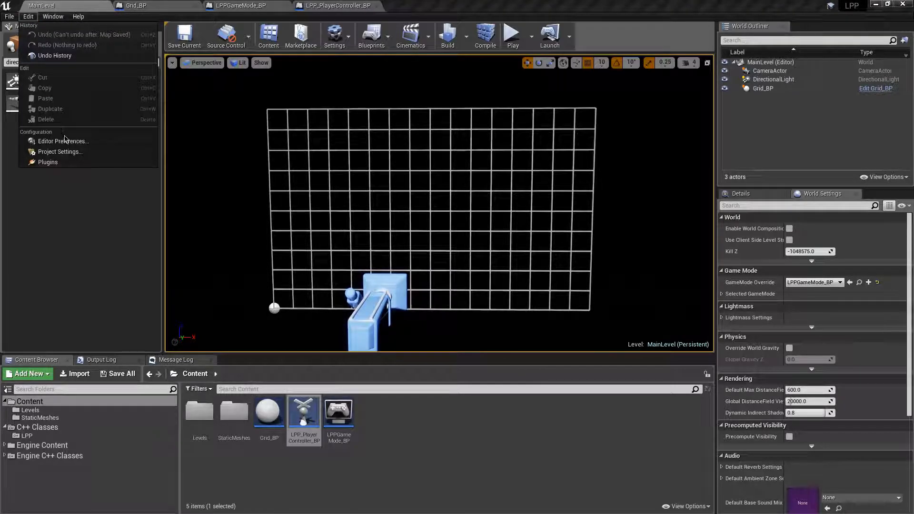
left_click(60, 151)
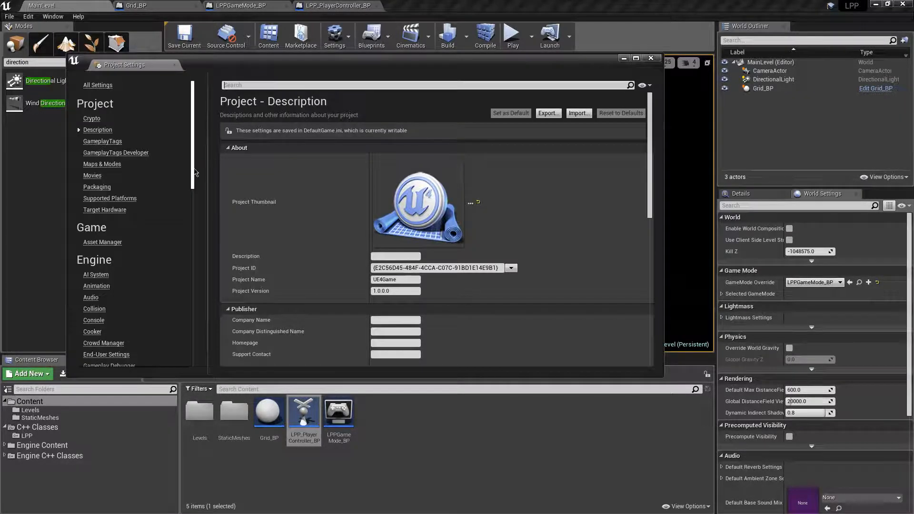
left_click(96, 164)
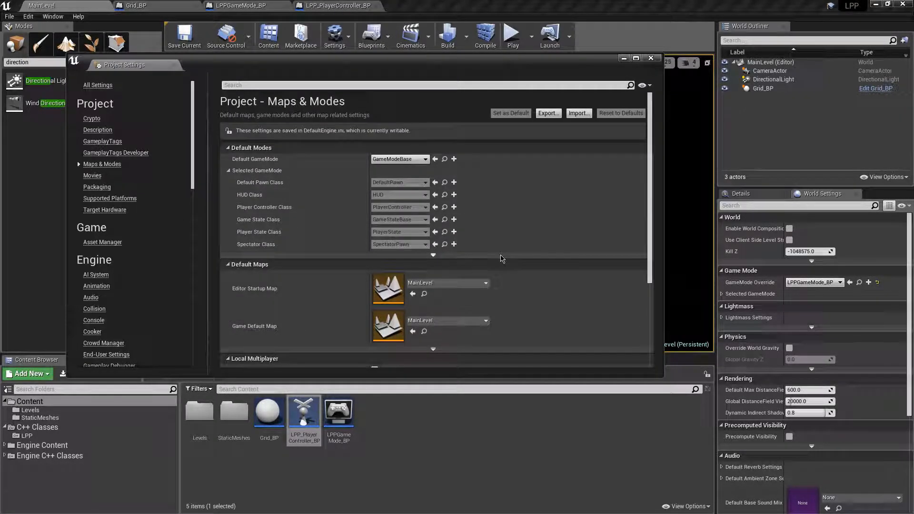
left_click(413, 159)
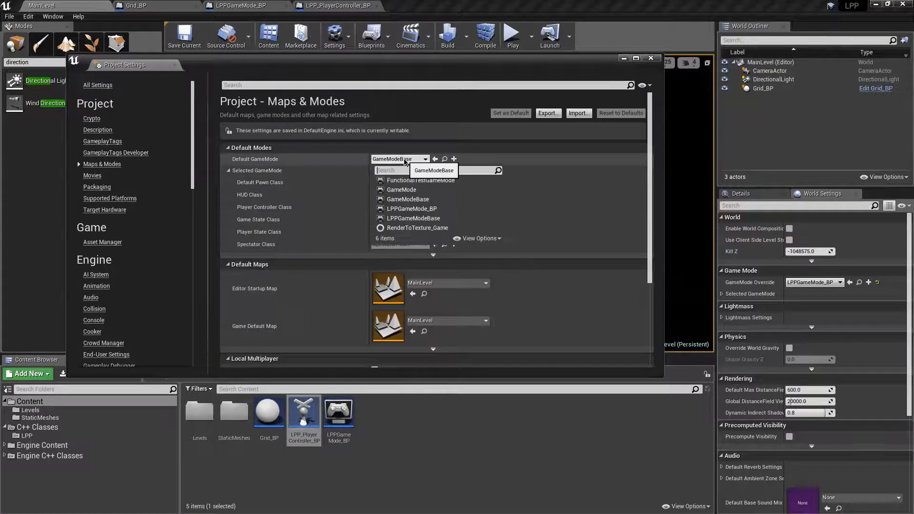
left_click(432, 209)
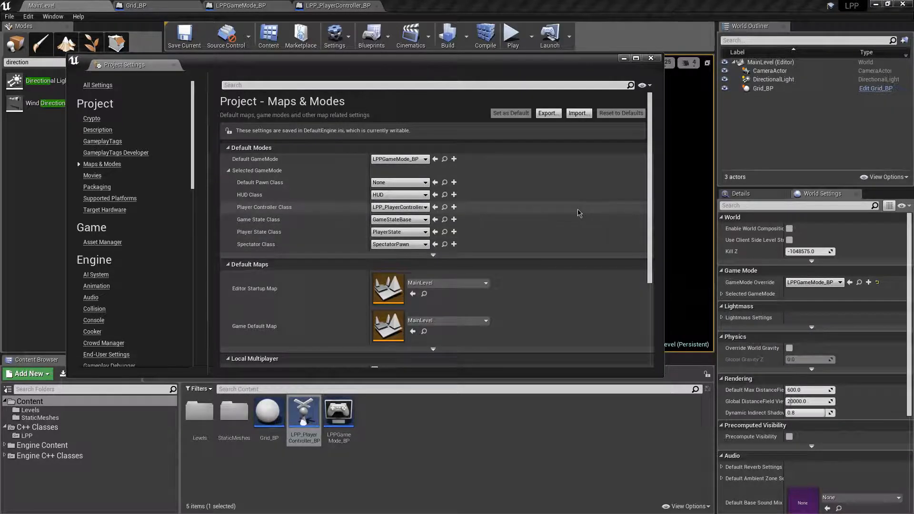
scroll(575, 232, "down", 4)
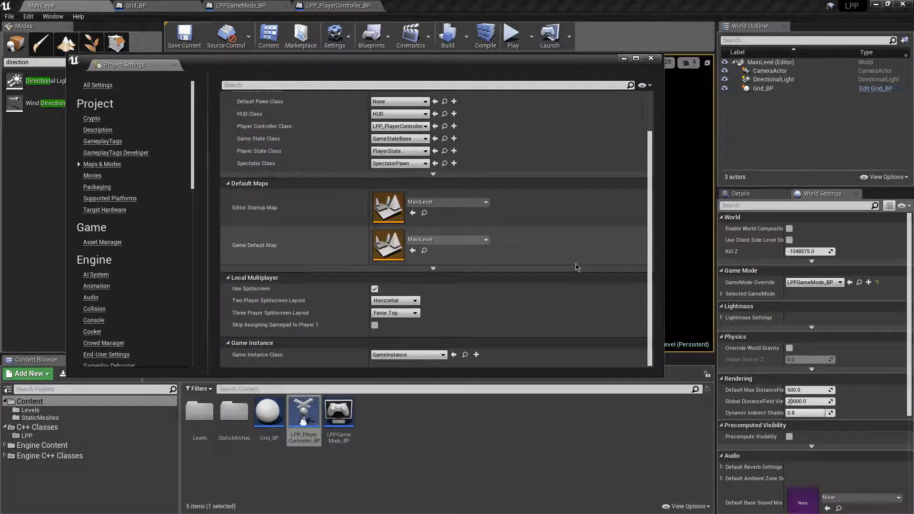
scroll(576, 266, "up", 5)
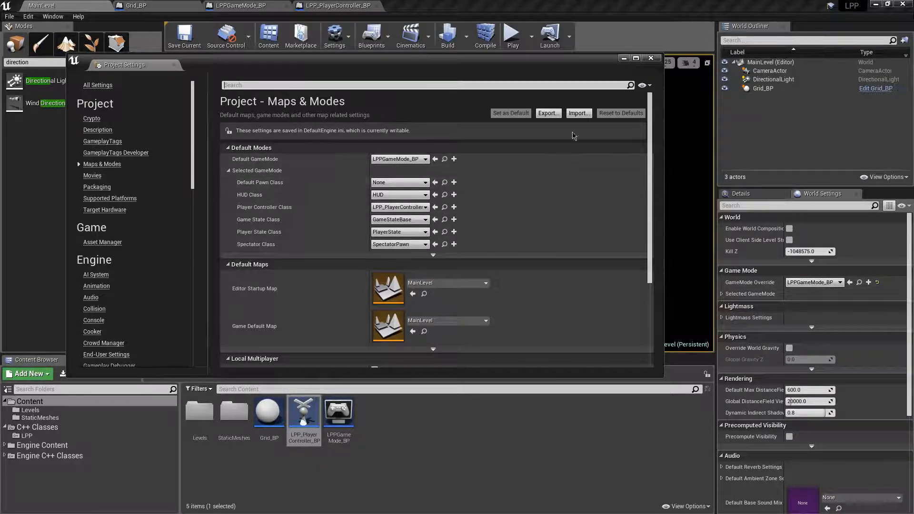
left_click(651, 58)
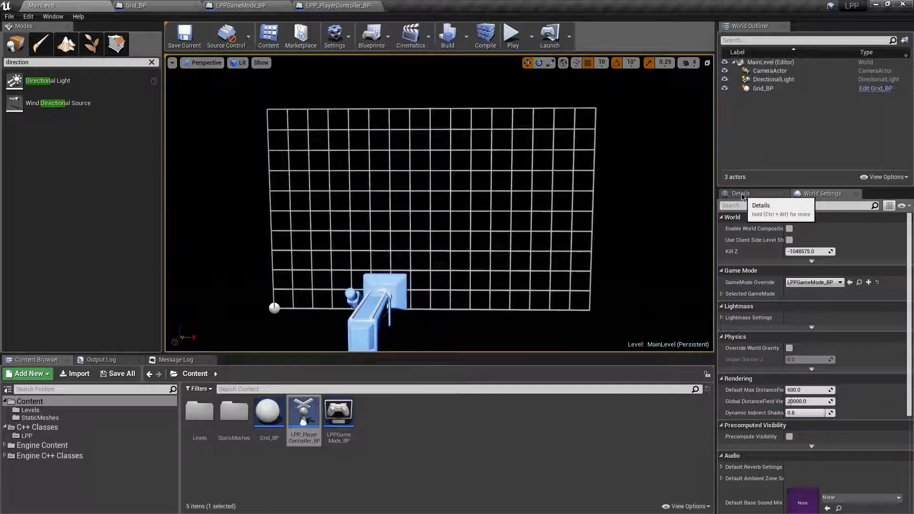
Play-test MainLevel in the editor to check the grid through the camera, and stop the session
right_click_drag(643, 216, 633, 225)
left_click(375, 301)
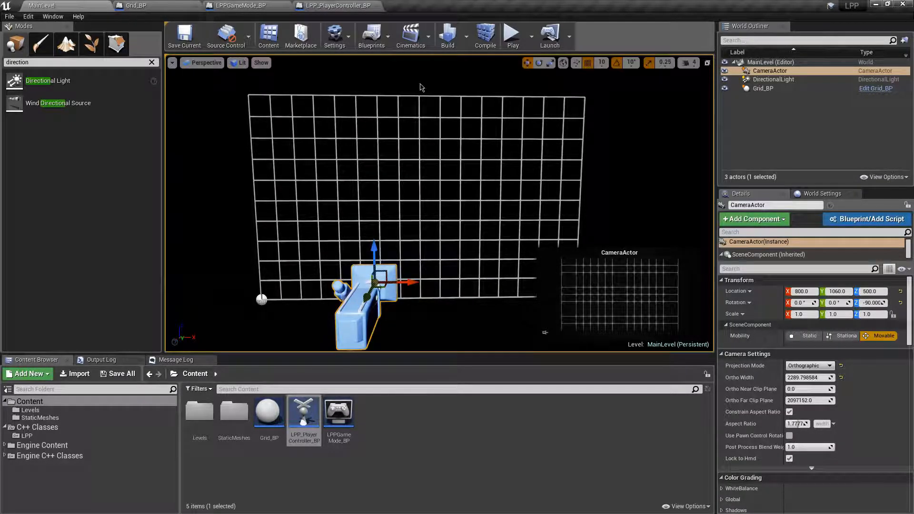
left_click(513, 35)
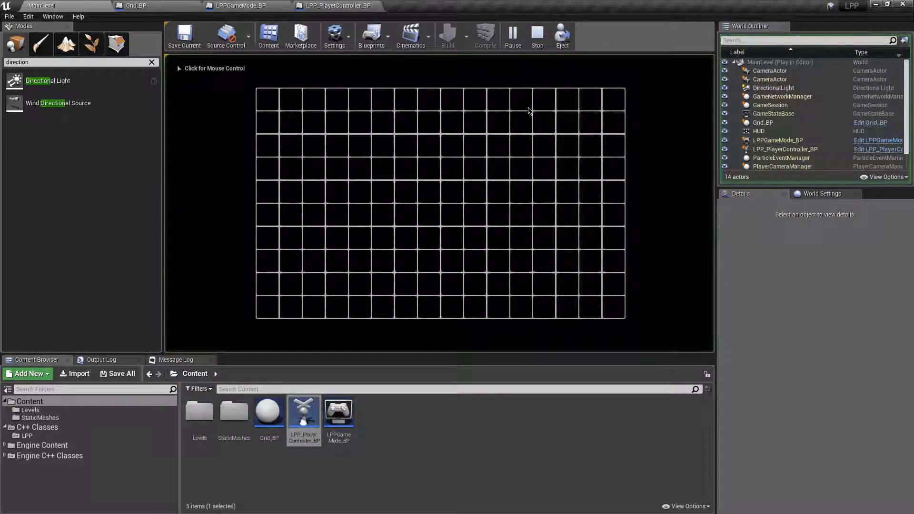
left_click(538, 35)
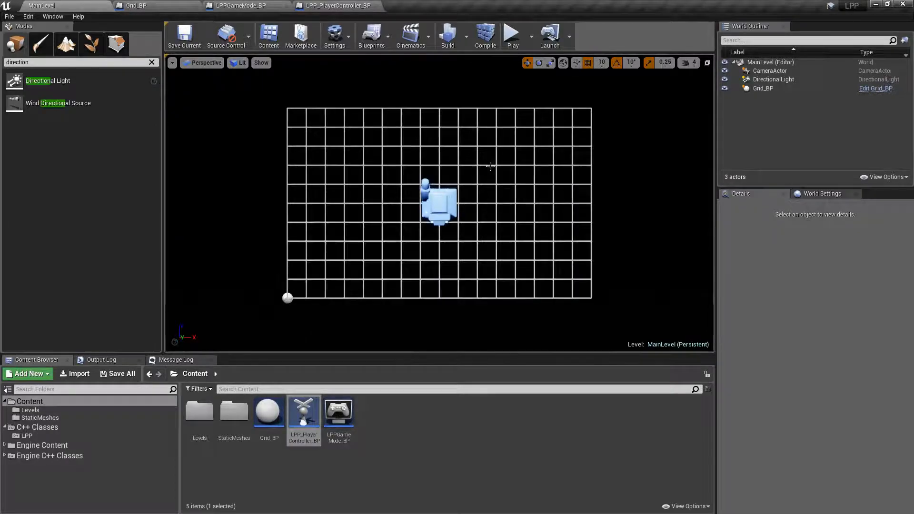
Play the level again, inspect the running LPPGameMode_BP actor's class settings, and end the session
mouse_move(282, 259)
right_mouse_down()
mouse_move(281, 280)
mouse_move(275, 243)
right_mouse_up()
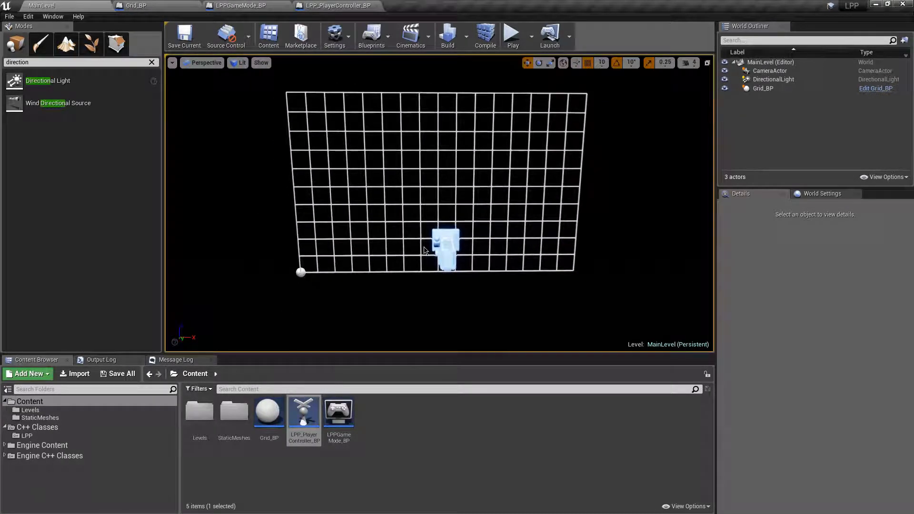
left_click(512, 34)
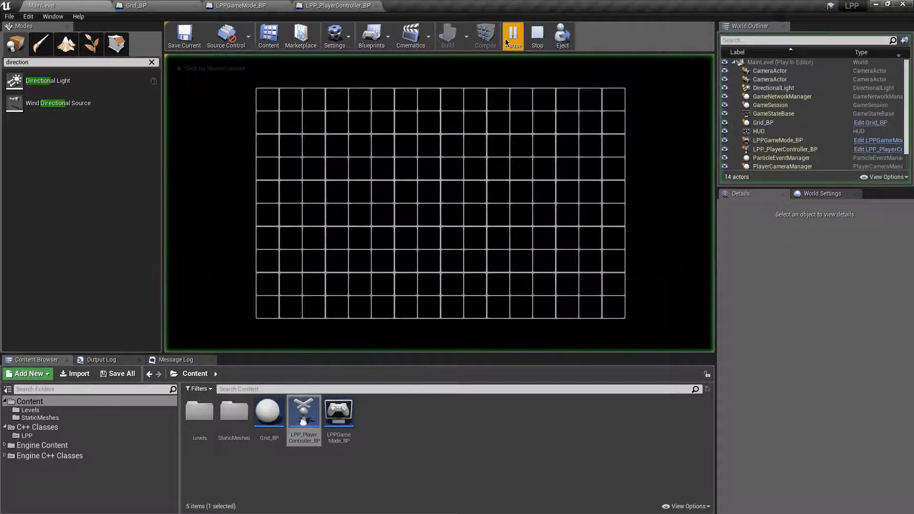
left_click(820, 143)
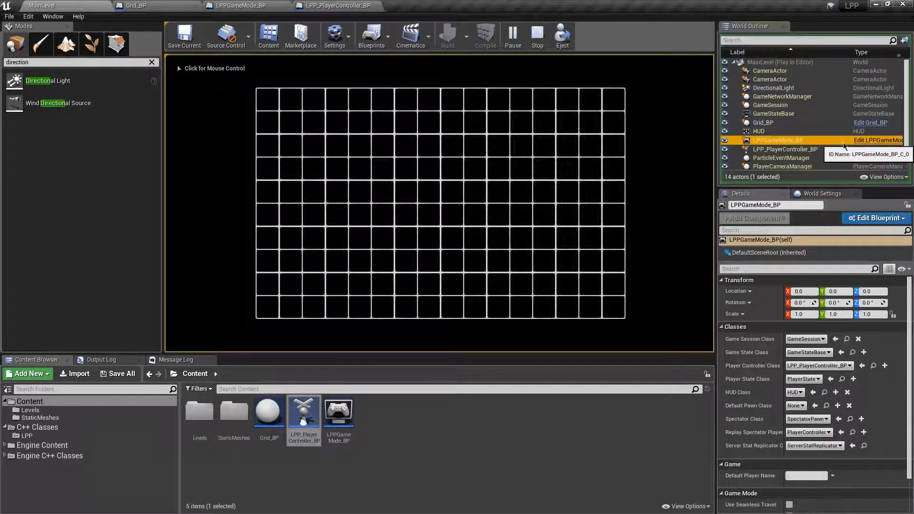
key("Escape")
mouse_move(538, 204)
right_mouse_down()
mouse_move(485, 209)
mouse_move(457, 266)
mouse_move(542, 176)
mouse_move(545, 206)
right_mouse_up()
key("d")
key("s")
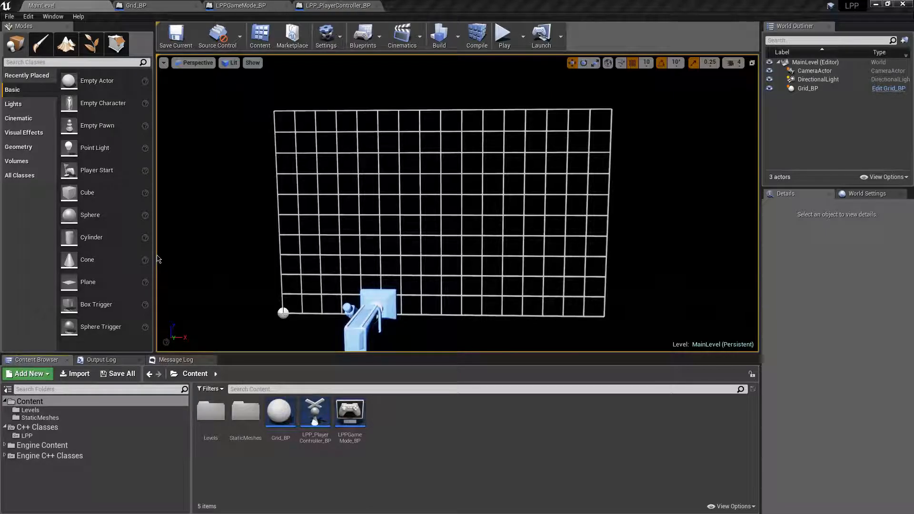
Widen the level viewport slightly by narrowing the areas on both sides of it
left_click_drag(155, 232, 146, 231)
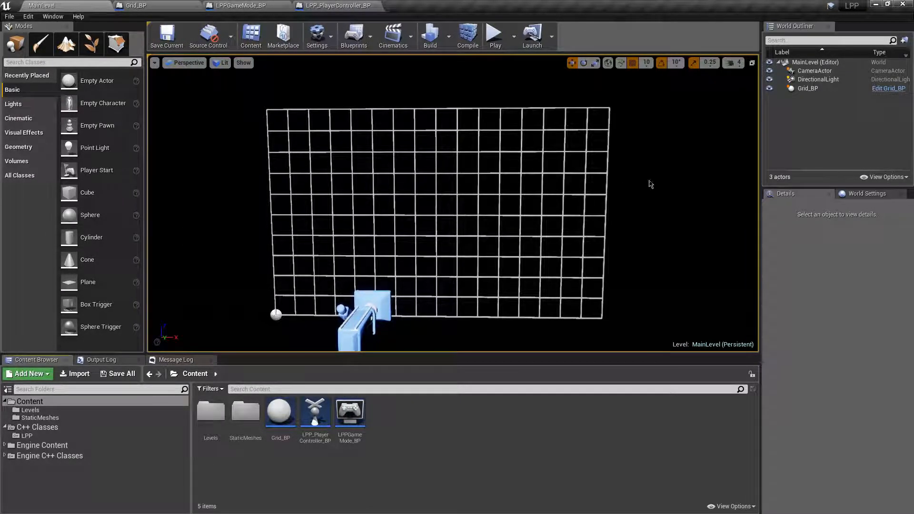
left_click_drag(758, 152, 765, 151)
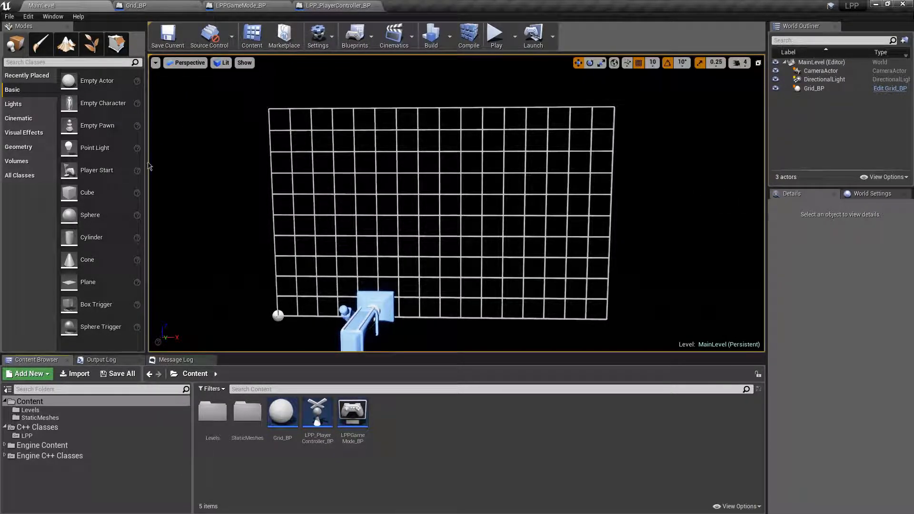
Open the Engine Input section of the project settings
left_click(28, 16)
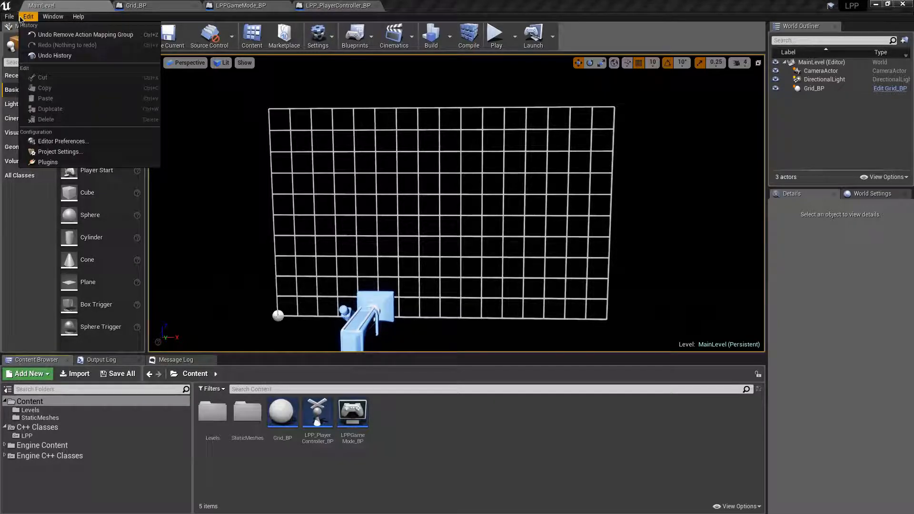
left_click(83, 152)
scroll(129, 250, "down", 5)
scroll(131, 250, "down", 2)
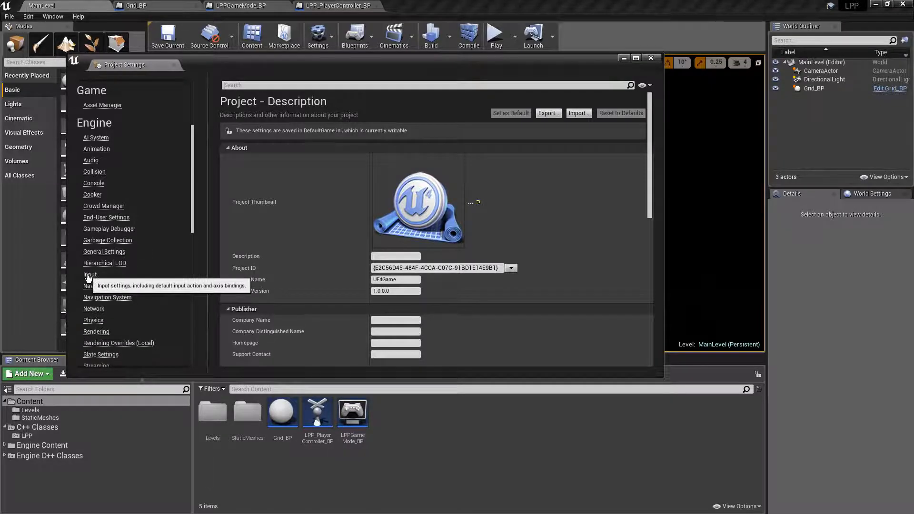
left_click(90, 274)
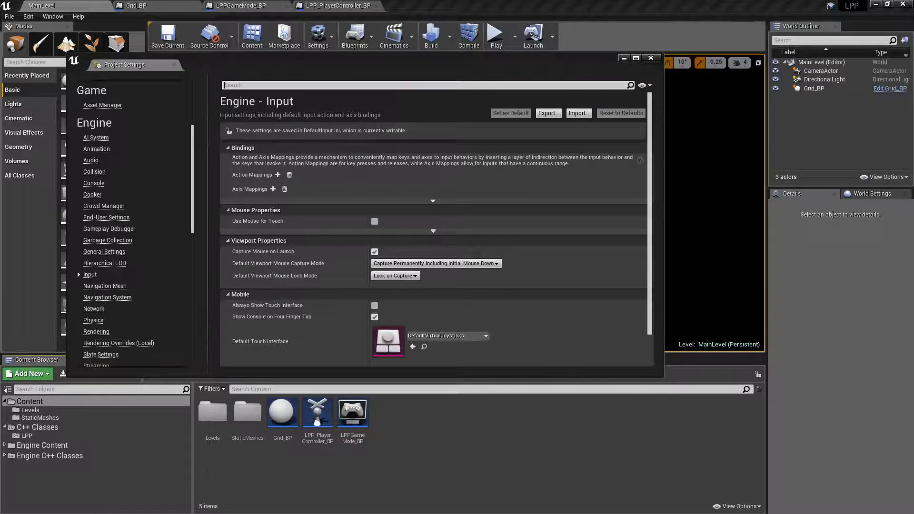
Add an action mapping named MoveLeft to the input bindings
left_click(624, 58)
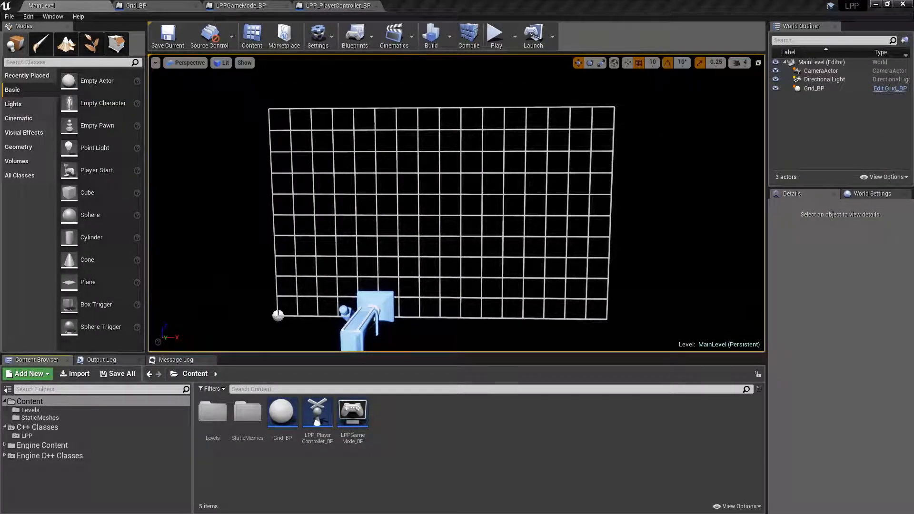
key("alt+Tab")
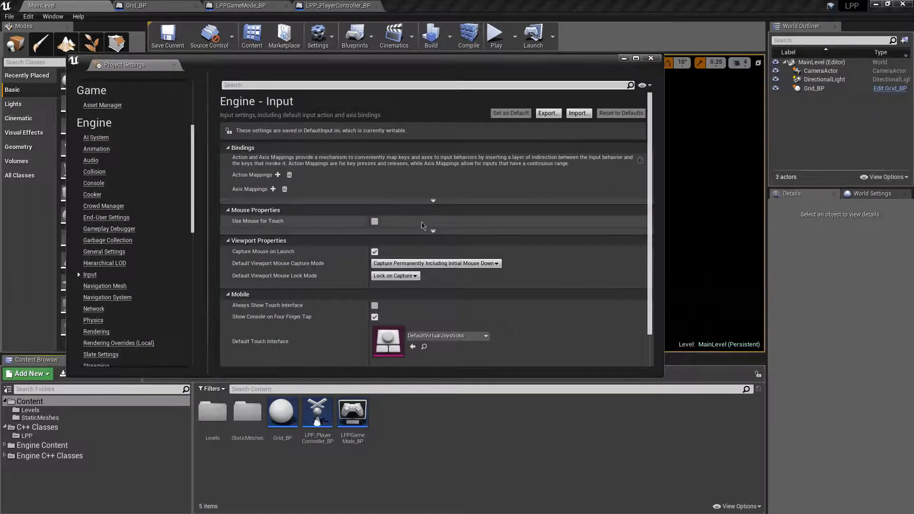
left_click(277, 175)
left_click(270, 188)
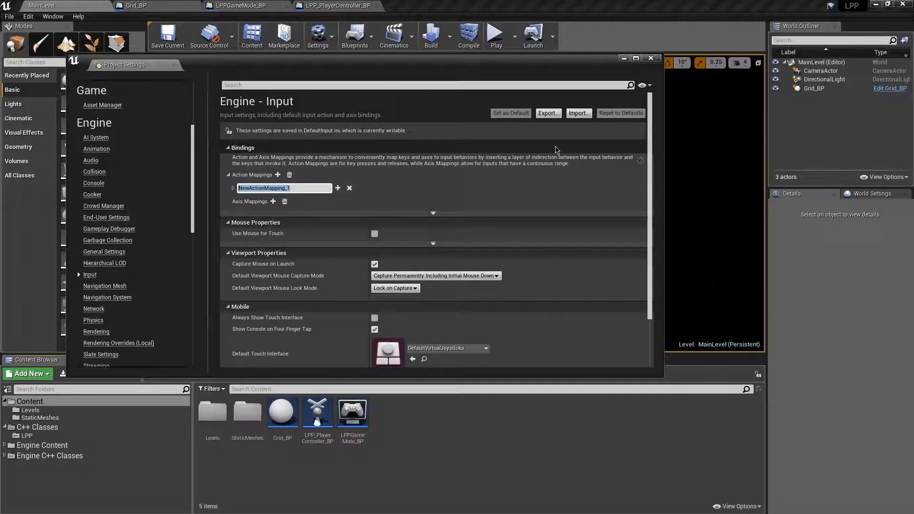
type("MoveLeft")
key("Return")
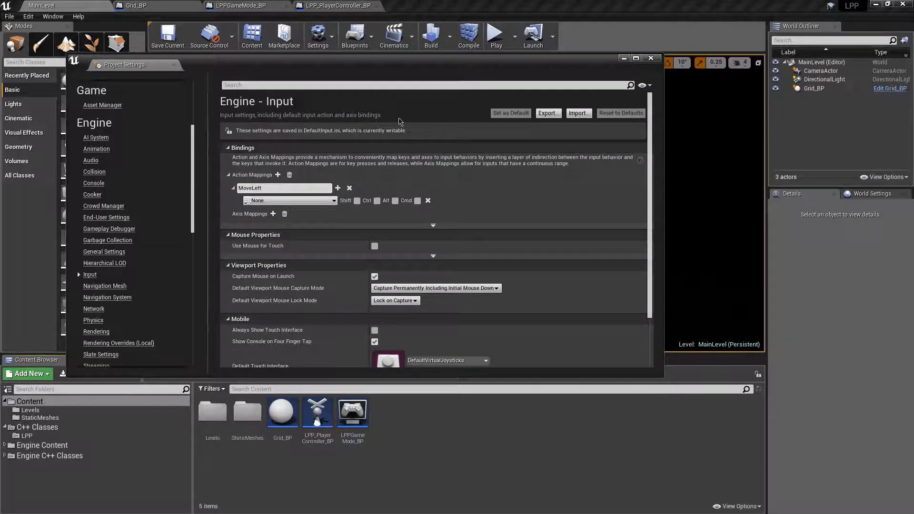
Bind the MoveLeft action to the keyboard A key
left_click(308, 204)
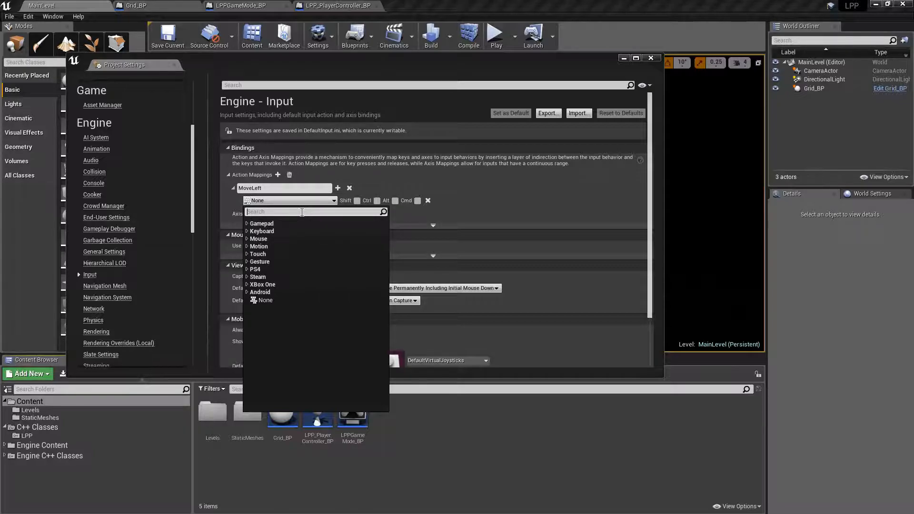
type("A")
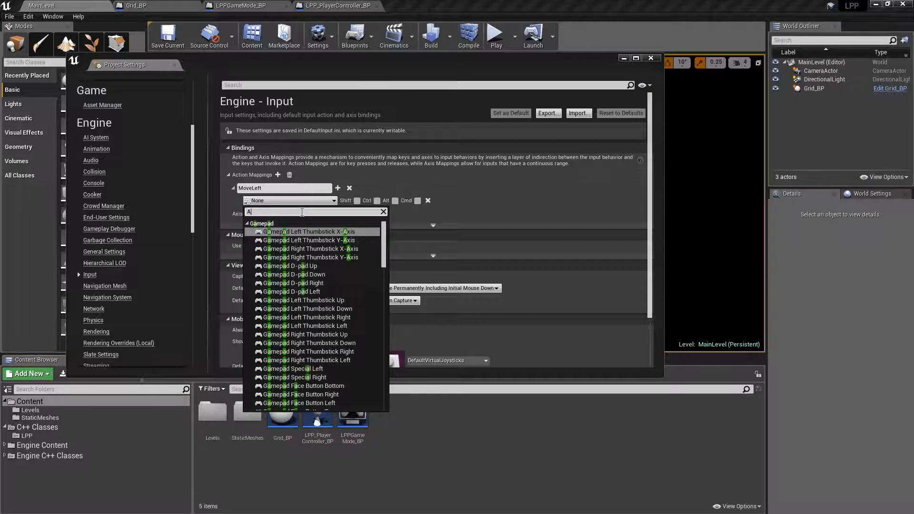
type(" keybo")
key("BackSpace")
key("BackSpace")
key("BackSpace")
key("BackSpace")
key("BackSpace")
key("BackSpace")
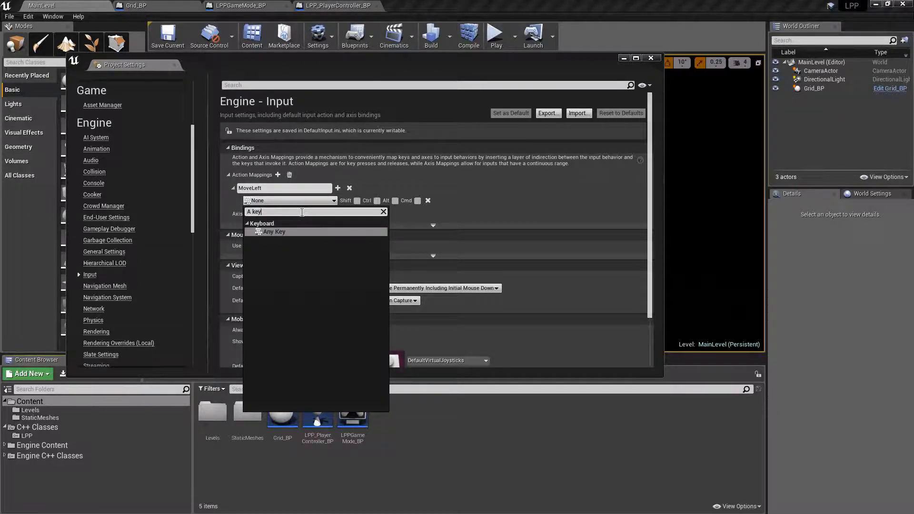
key("BackSpace")
type("keyboa")
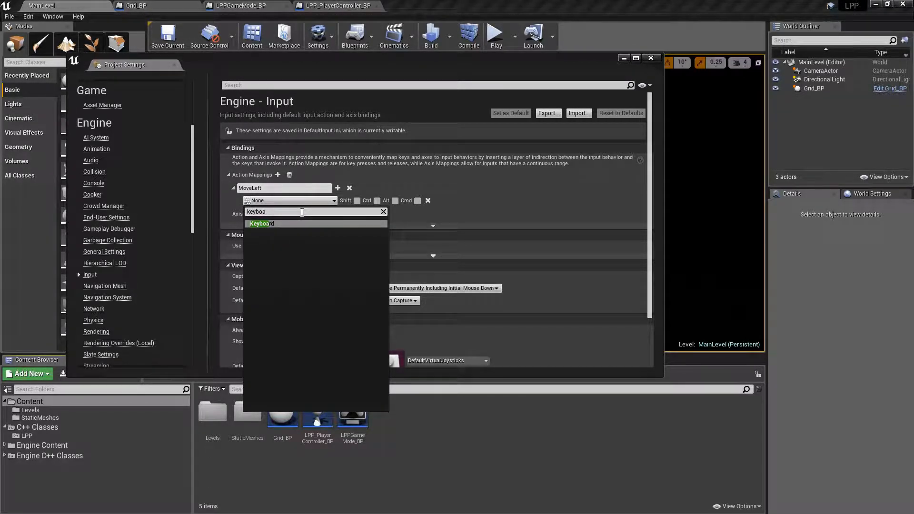
key("BackSpace")
key("BackSpace")
key("BackSpace")
key("BackSpace")
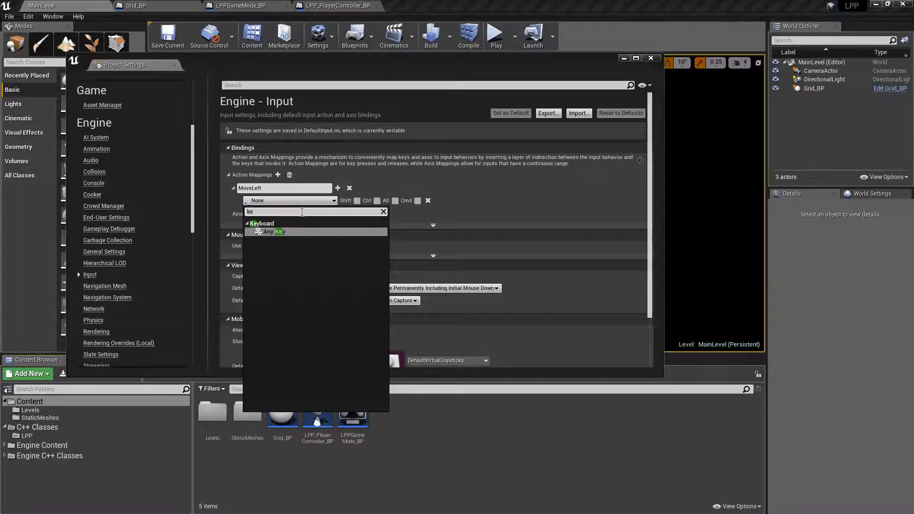
key("BackSpace")
type("a")
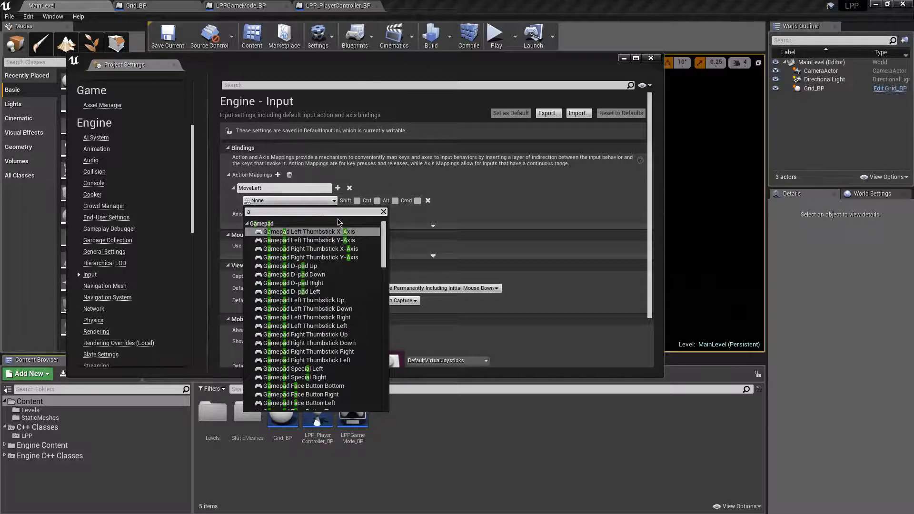
left_click_drag(384, 238, 394, 343)
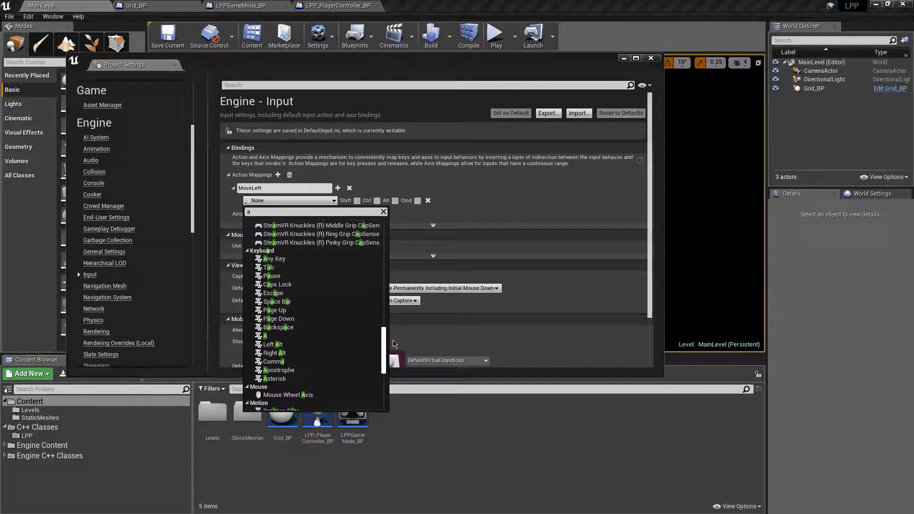
left_click(273, 335)
Add an action mapping named MoveRight and bind it to the keyboard D key, with no extra key entry
left_click(278, 175)
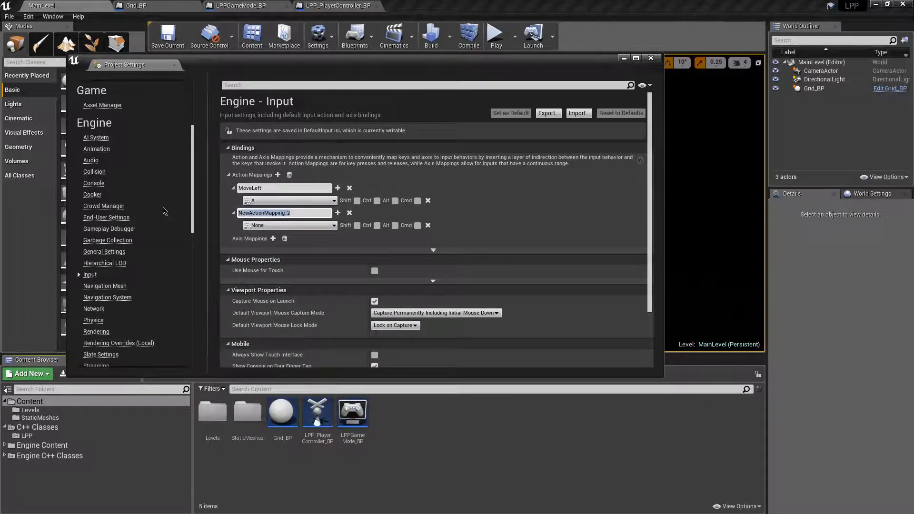
type("MoveRight")
key("Return")
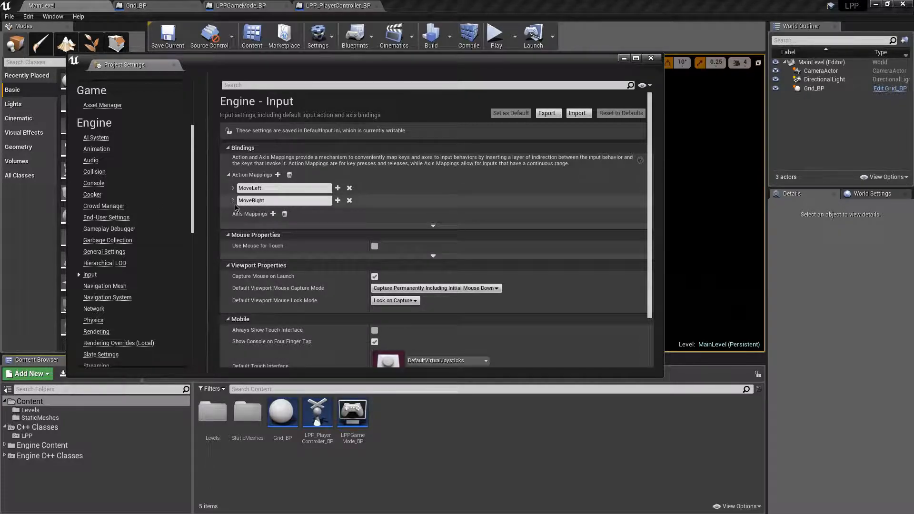
left_click(337, 201)
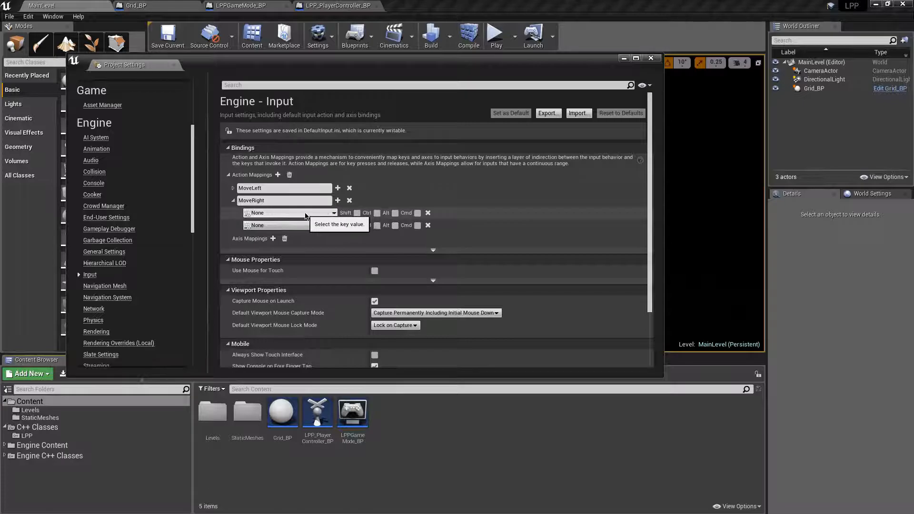
left_click(428, 225)
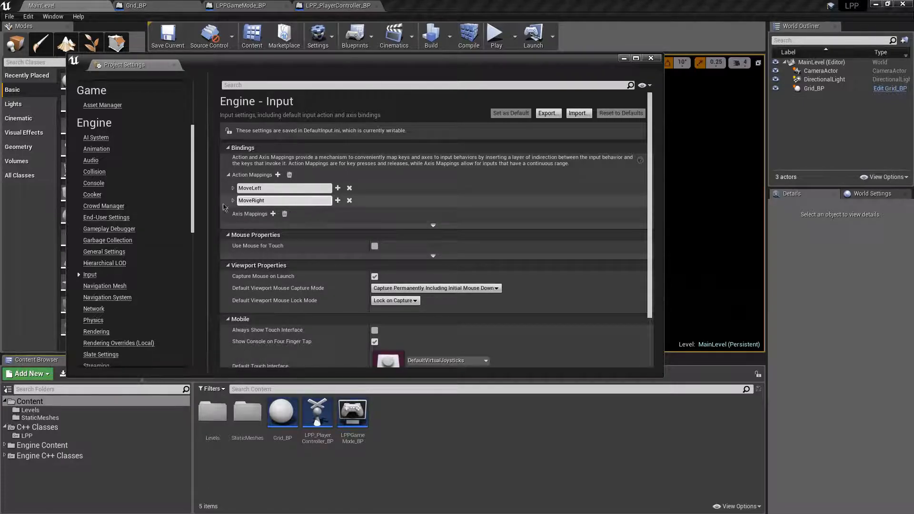
left_click(273, 213)
type("d")
scroll(295, 310, "down", 10)
scroll(296, 310, "down", 3)
left_click(286, 342)
Add an action mapping named MoveDown and bind it to the keyboard S key
left_click(277, 175)
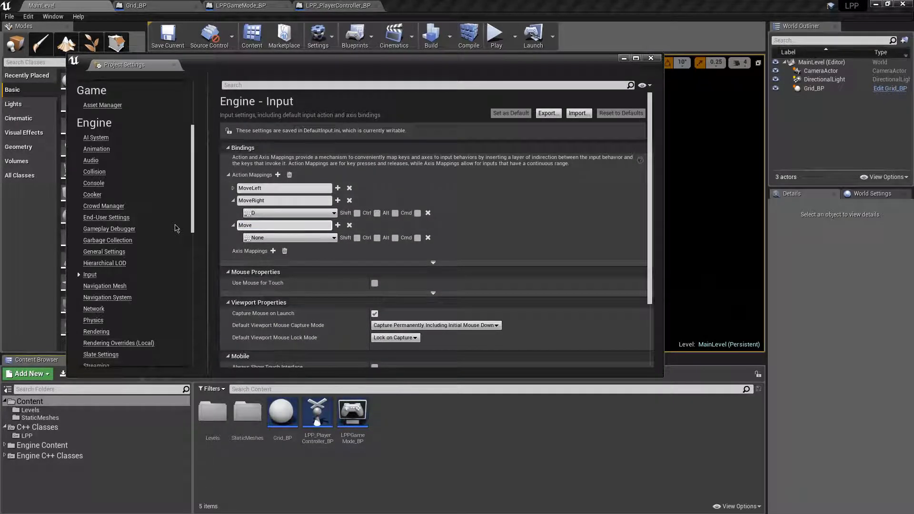
key("Return")
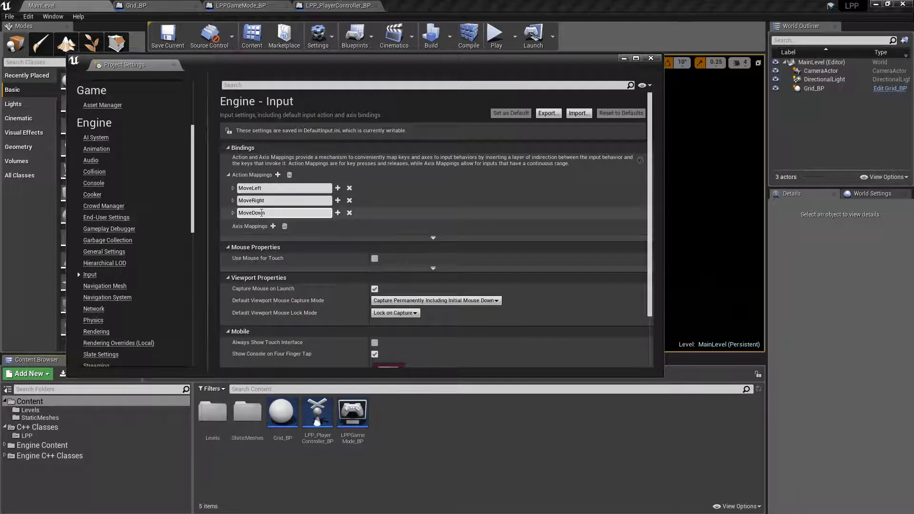
left_click(232, 213)
left_click(290, 225)
left_click(312, 255)
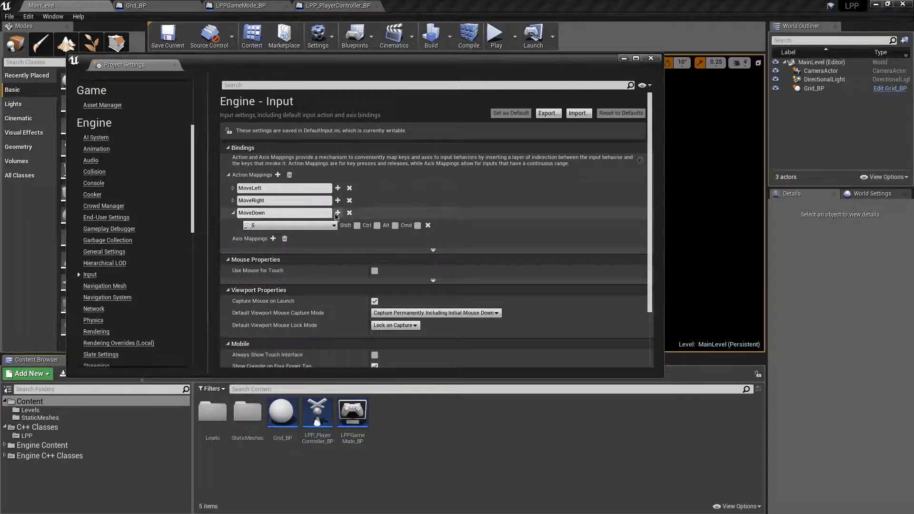
Add an action mapping named Drop, bind it to Space Bar, and remove its surplus empty key entry
left_click(278, 175)
left_click(241, 238)
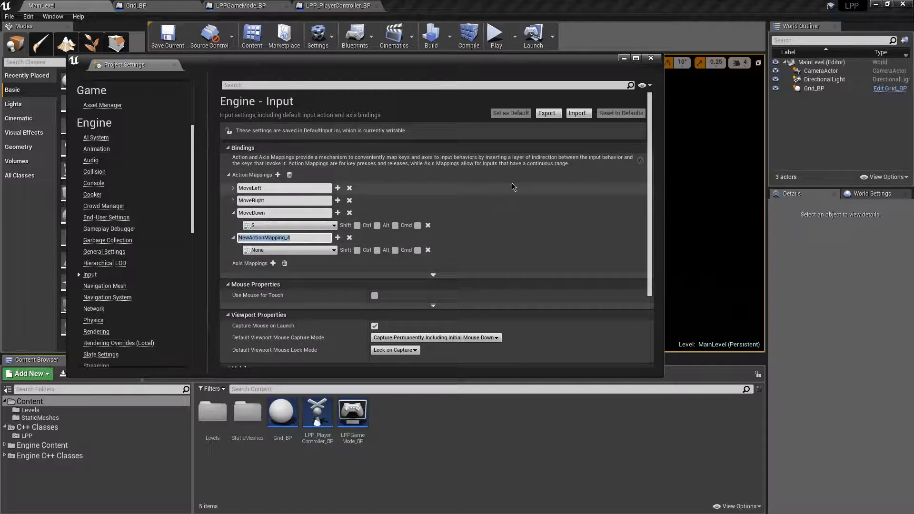
type("Dro")
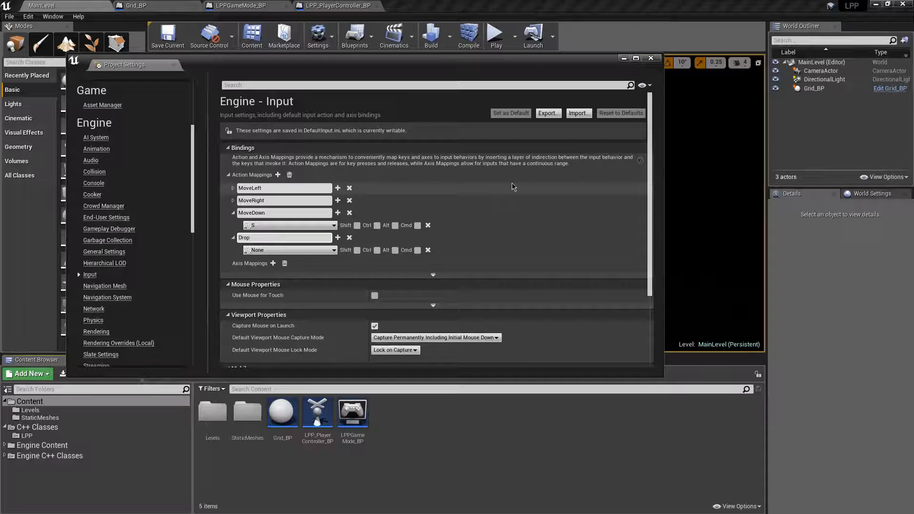
type("p")
key("Return")
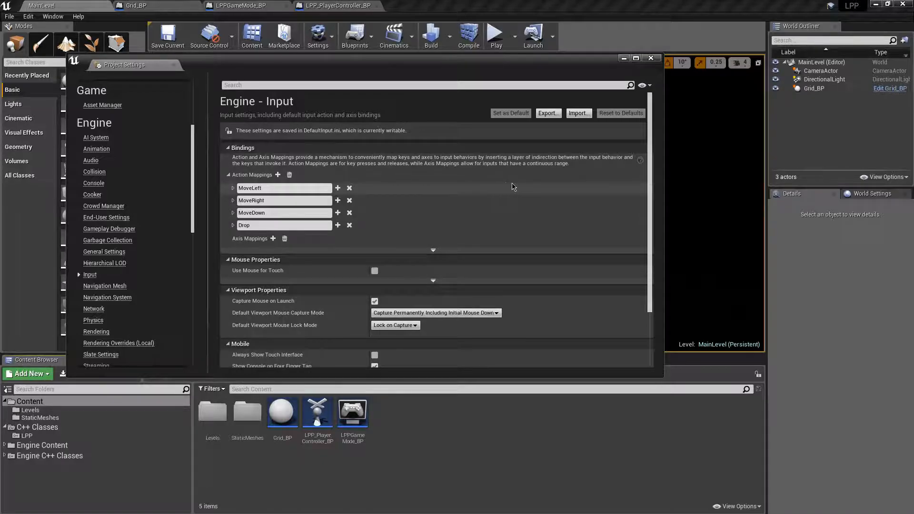
left_click(338, 226)
left_click(295, 239)
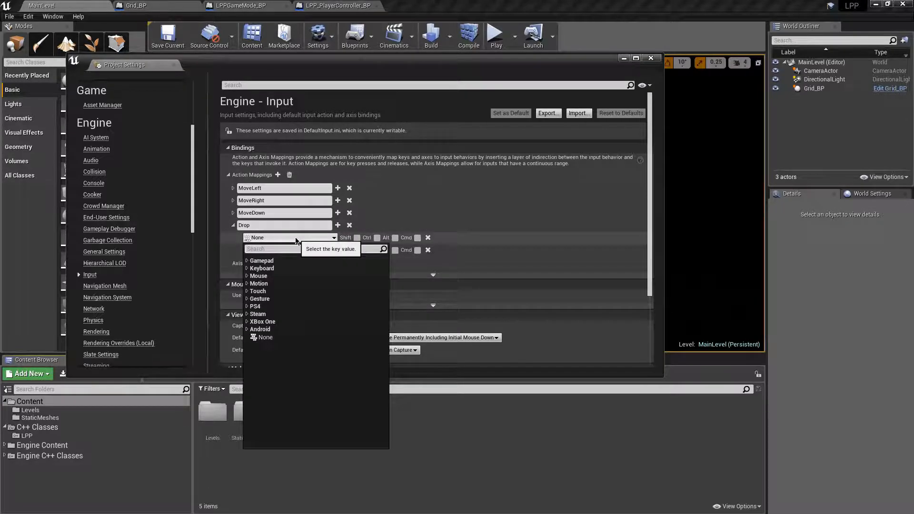
type("soace")
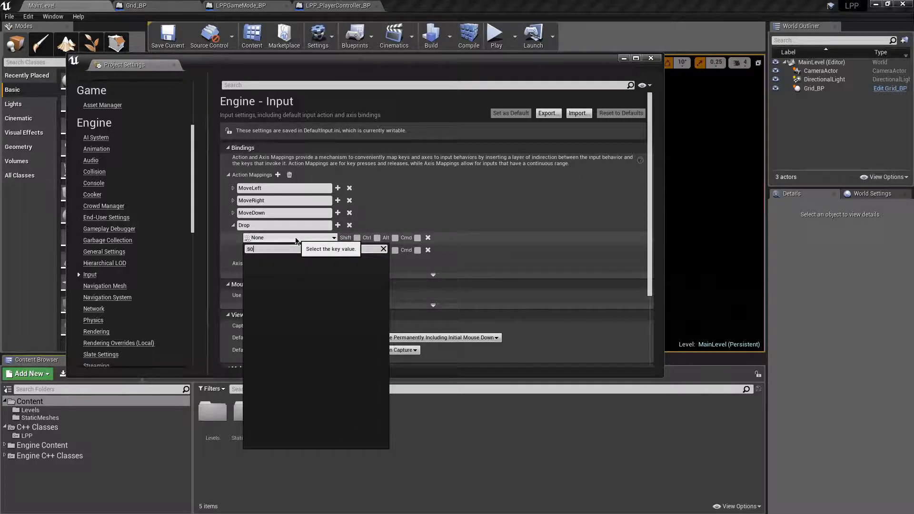
key("BackSpace")
type("pace")
key("Return")
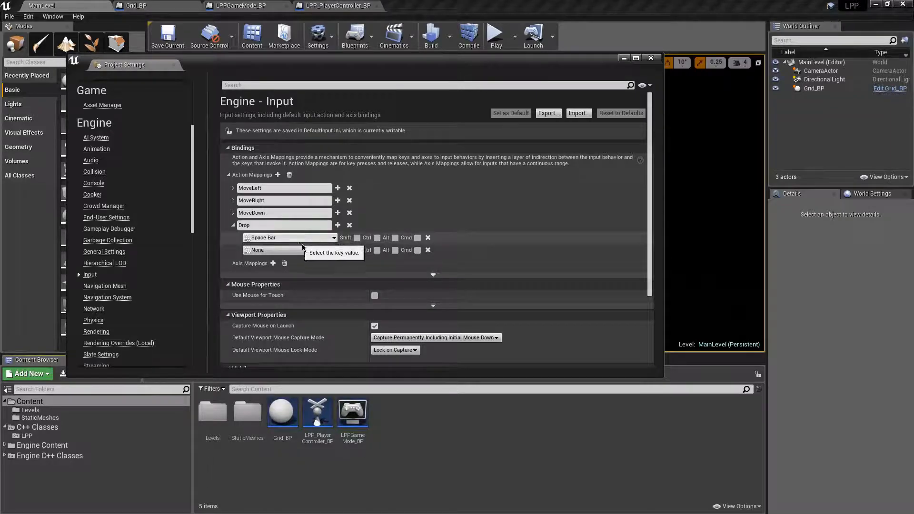
left_click(427, 250)
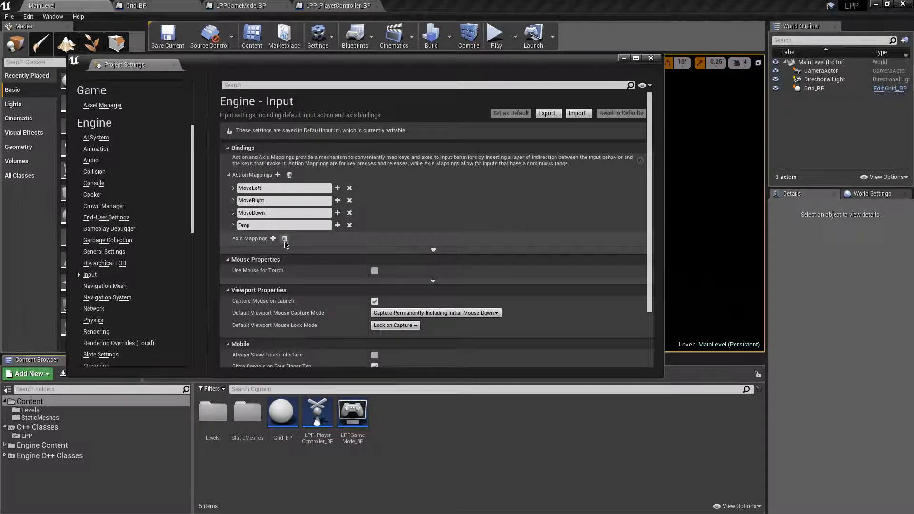
Add an action mapping named RotateCCW and bind it to the keyboard Left key
left_click(277, 174)
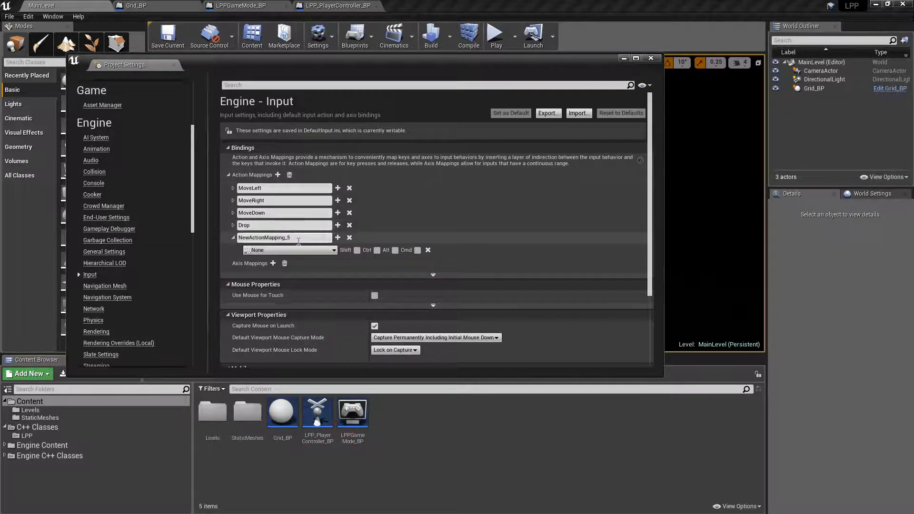
double_click(292, 238)
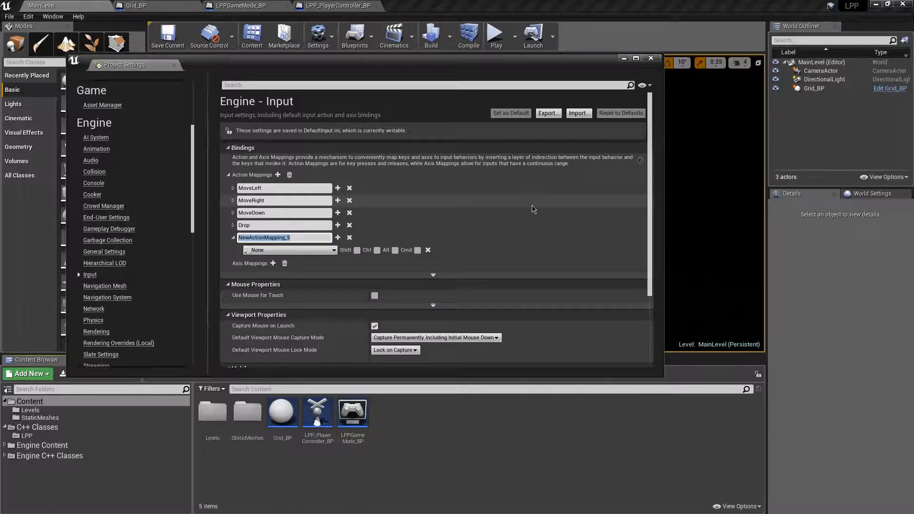
type("Rot")
left_click(323, 253)
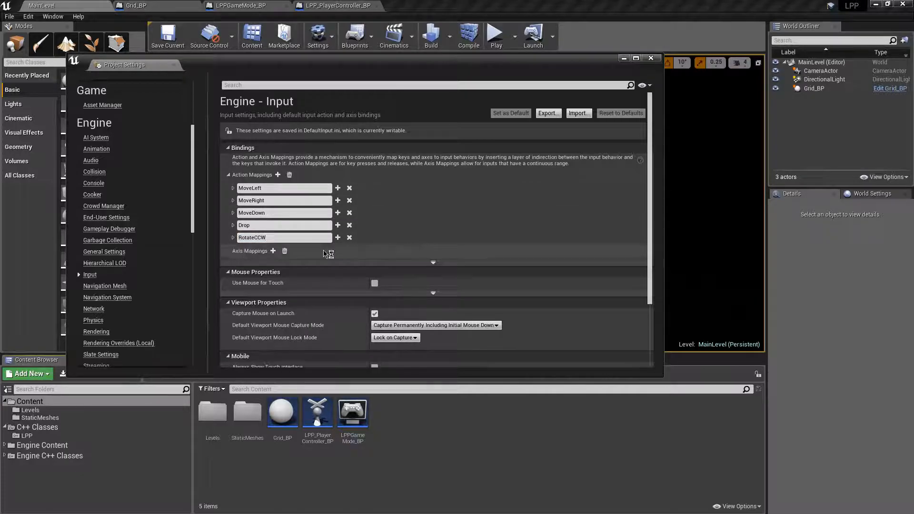
left_click(233, 237)
left_click(289, 251)
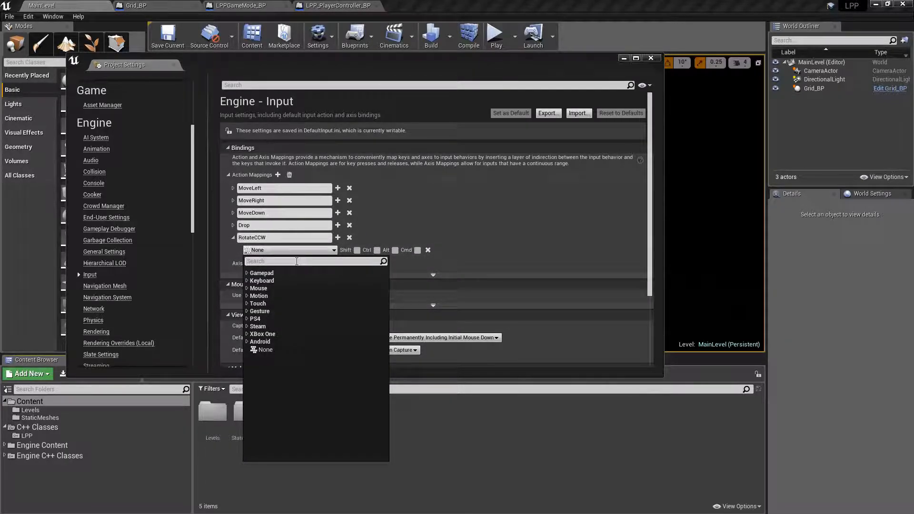
type("lef")
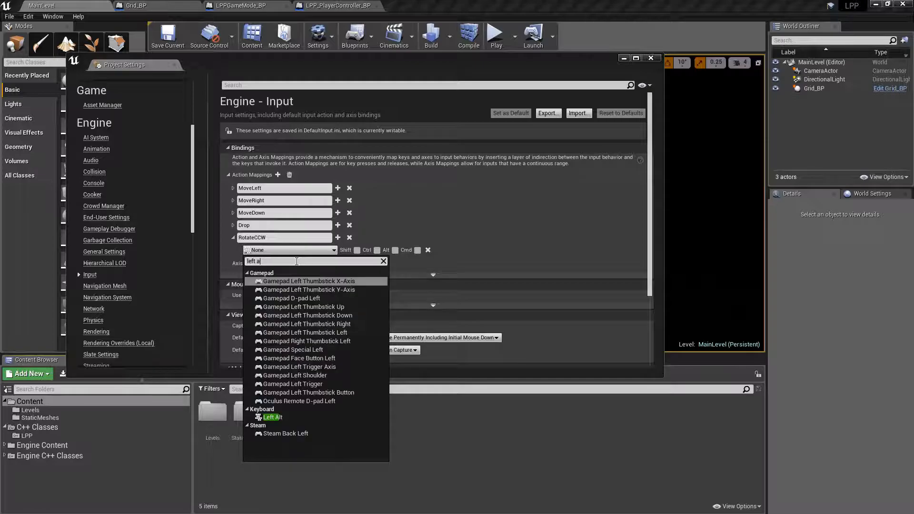
type("t")
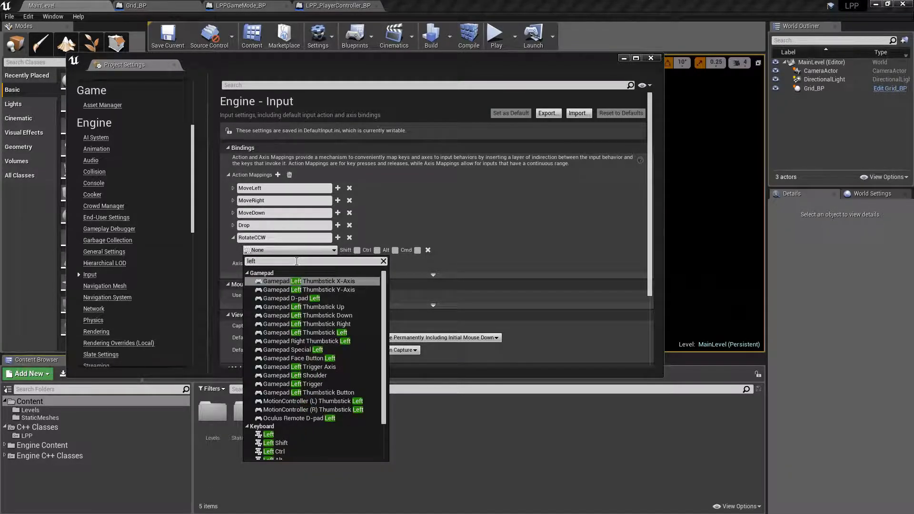
scroll(290, 377, "down", 2)
left_click(282, 390)
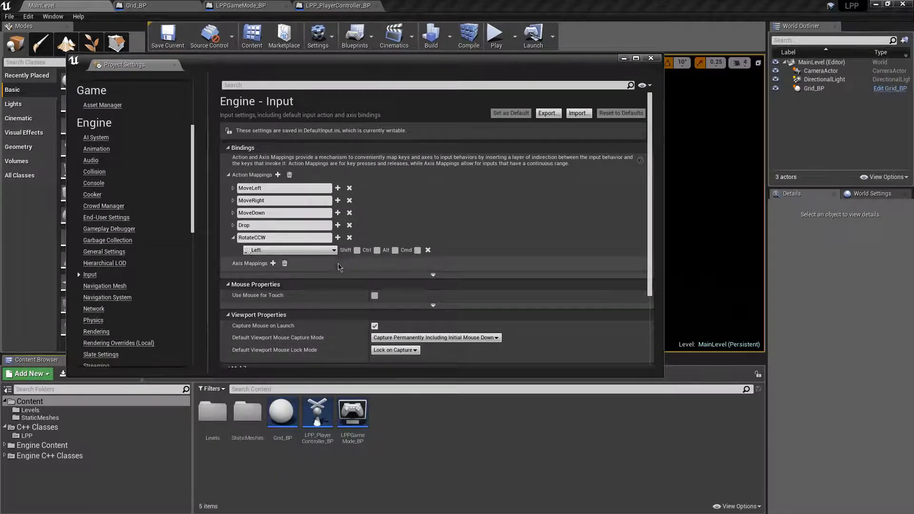
Add an action mapping named RotateCW and bind it to the keyboard Right key, with no surplus empty key entry
left_click(278, 175)
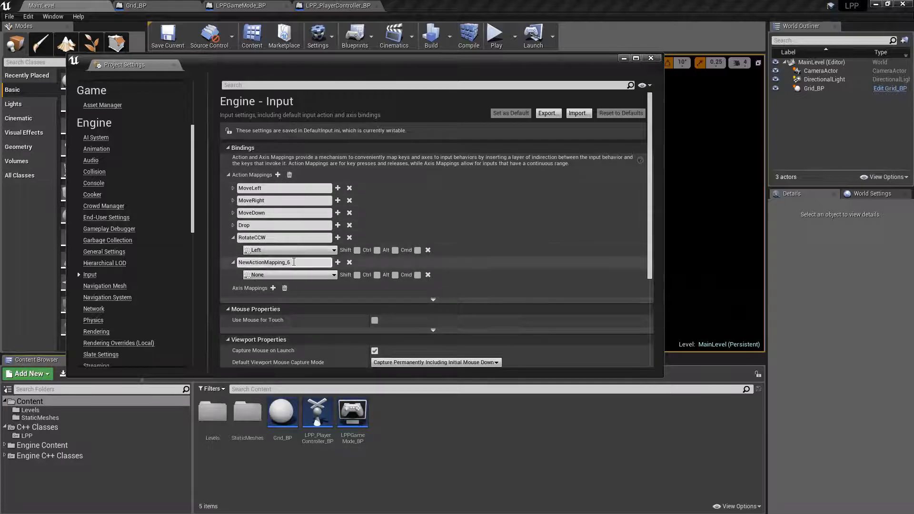
type("RotateCW")
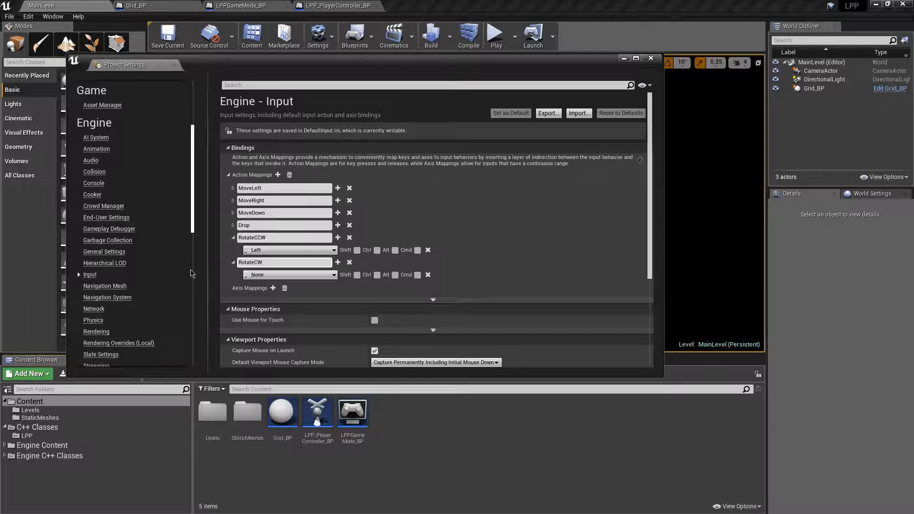
left_click(333, 276)
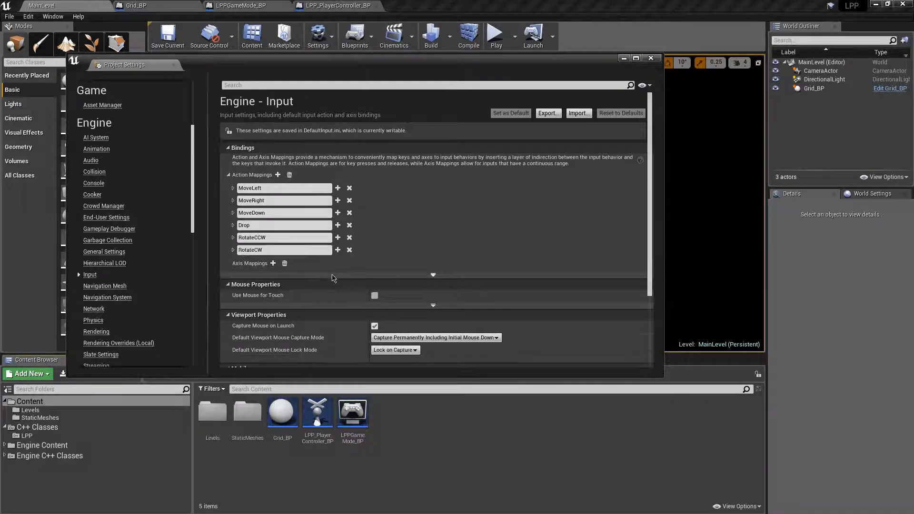
left_click(338, 250)
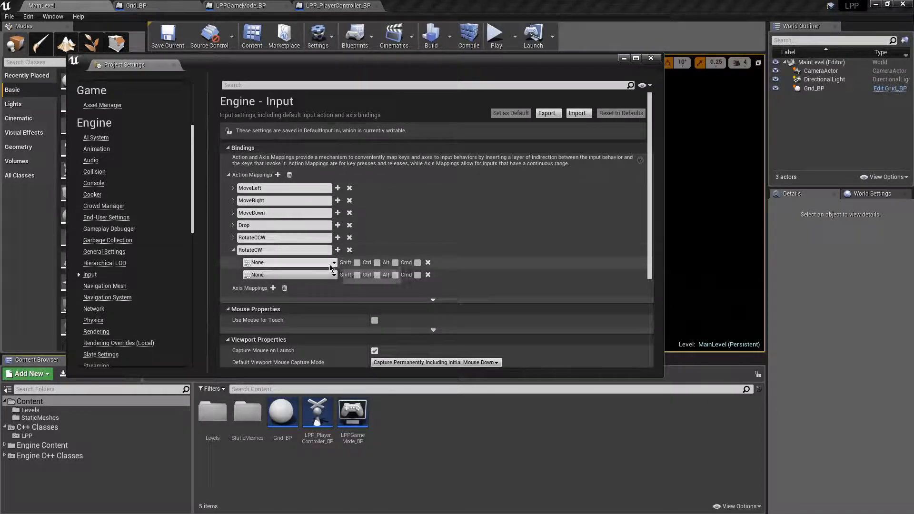
left_click(428, 275)
left_click(233, 250)
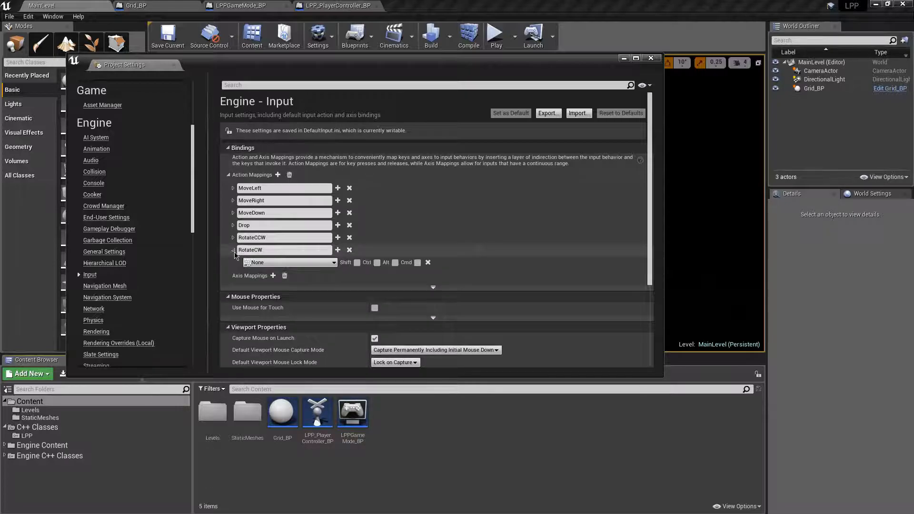
left_click(277, 262)
type("right")
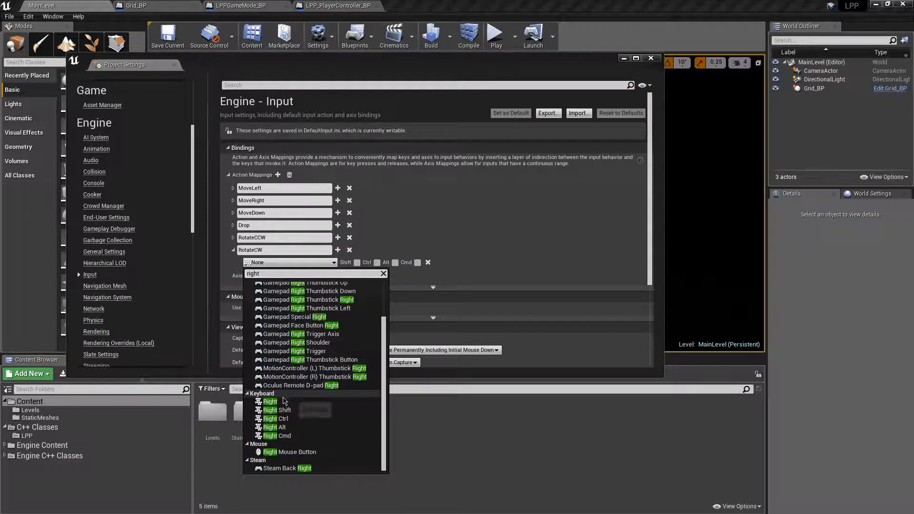
left_click(270, 446)
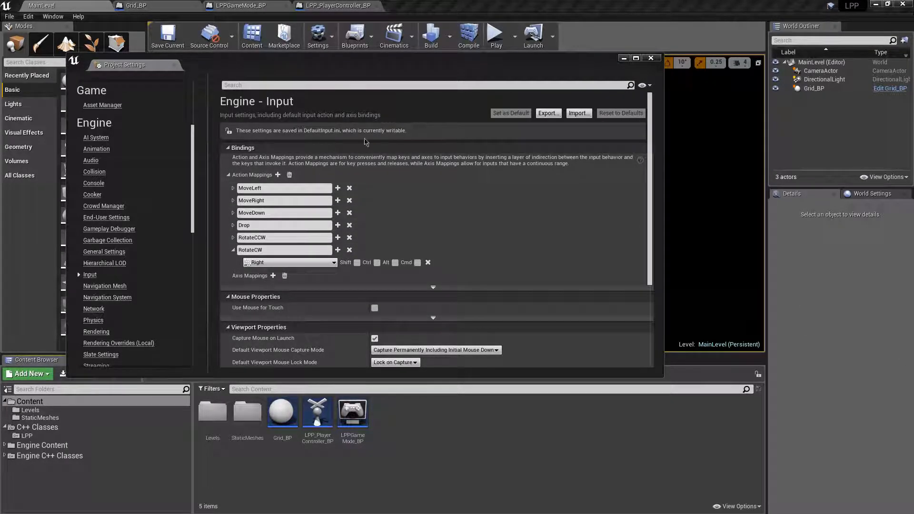
Add a second key to the MoveLeft mapping and set it to Gamepad Left Thumbstick Left
left_click(233, 188)
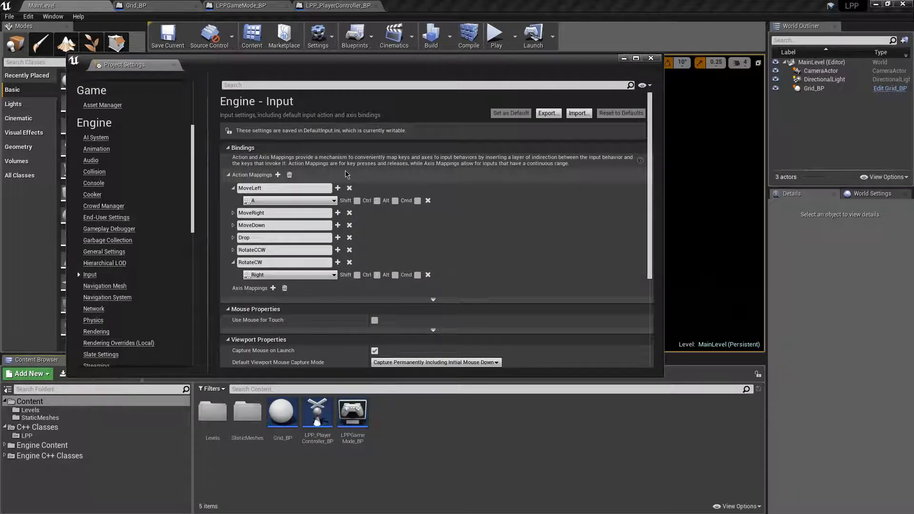
left_click(337, 188)
left_click(318, 214)
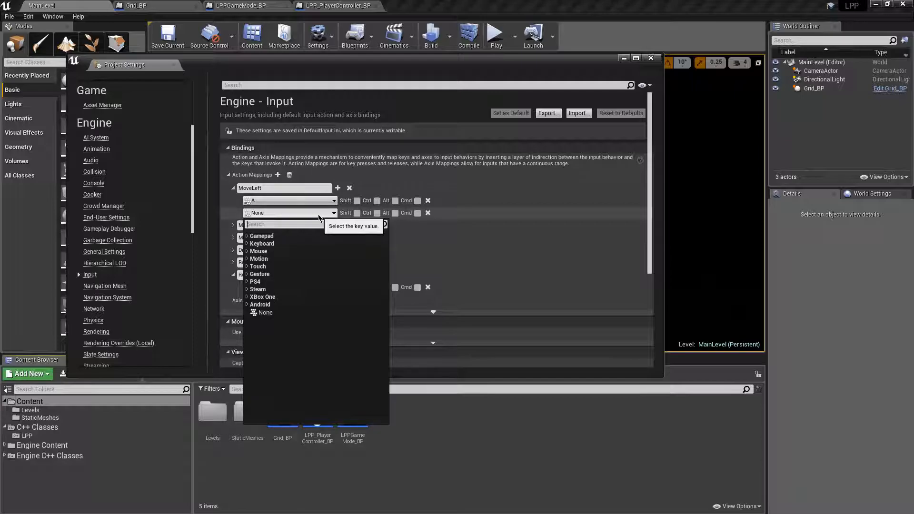
type("left stic")
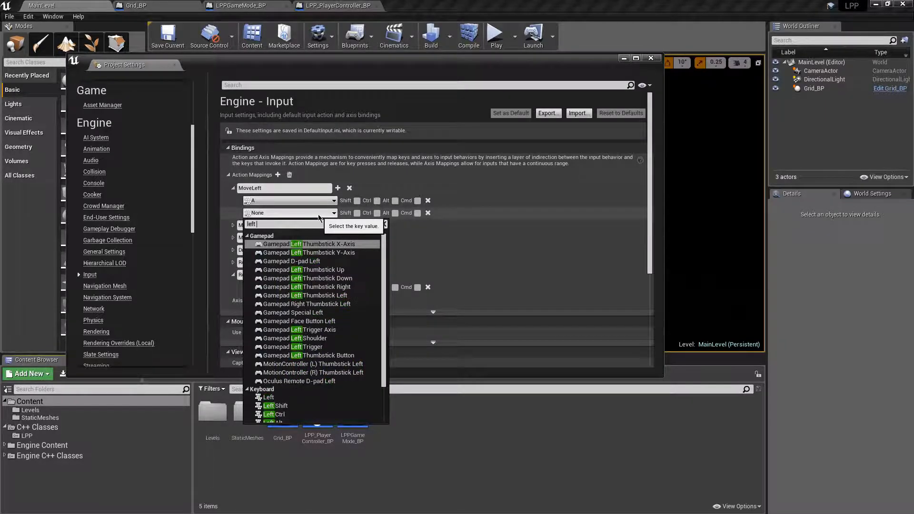
key("Down")
key("Down")
key("Down")
key("Down")
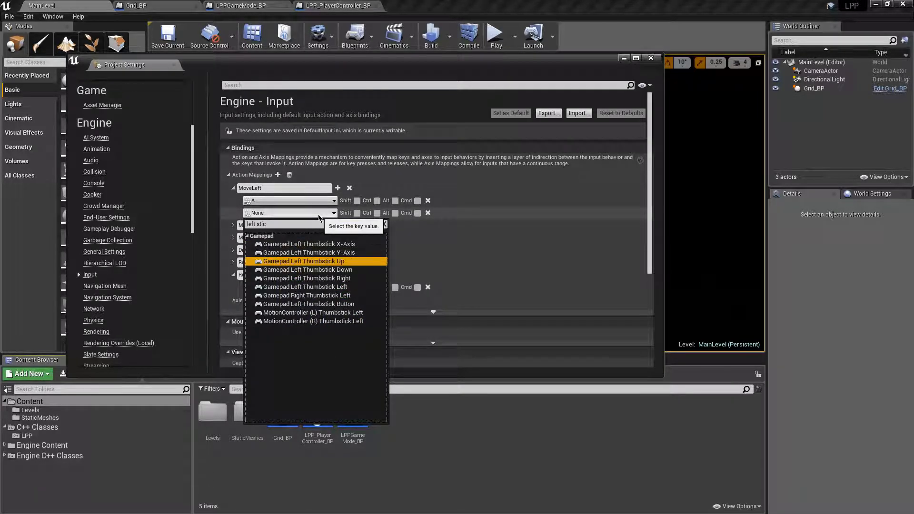
key("Down")
key("Down")
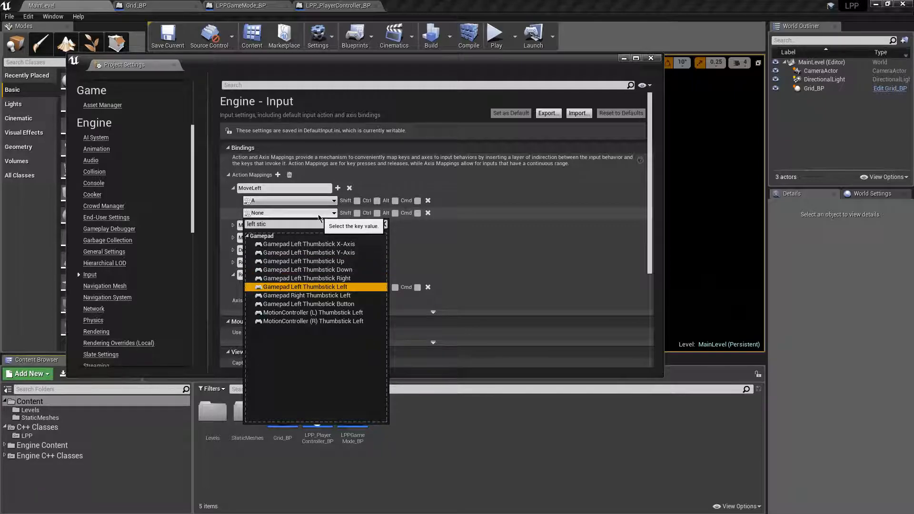
key("Return")
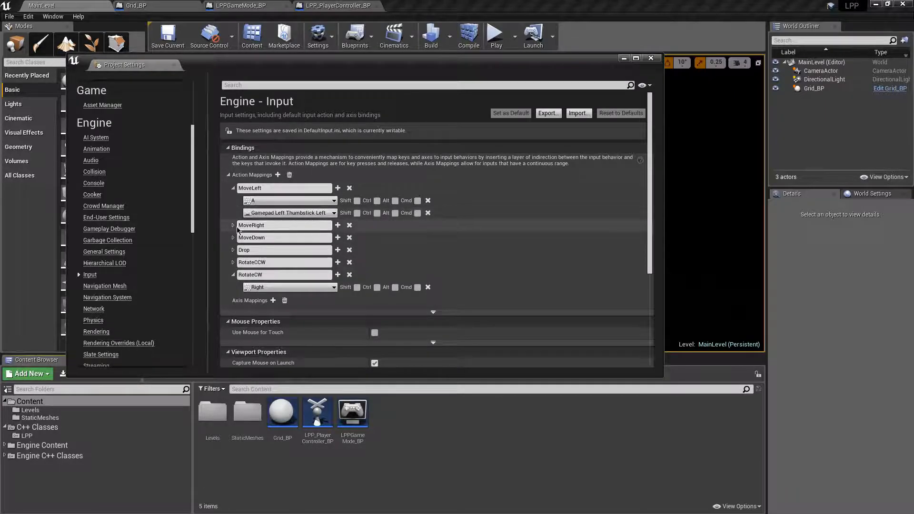
Add a second key to the MoveRight mapping and set it to Gamepad Left Thumbstick Right
left_click(233, 225)
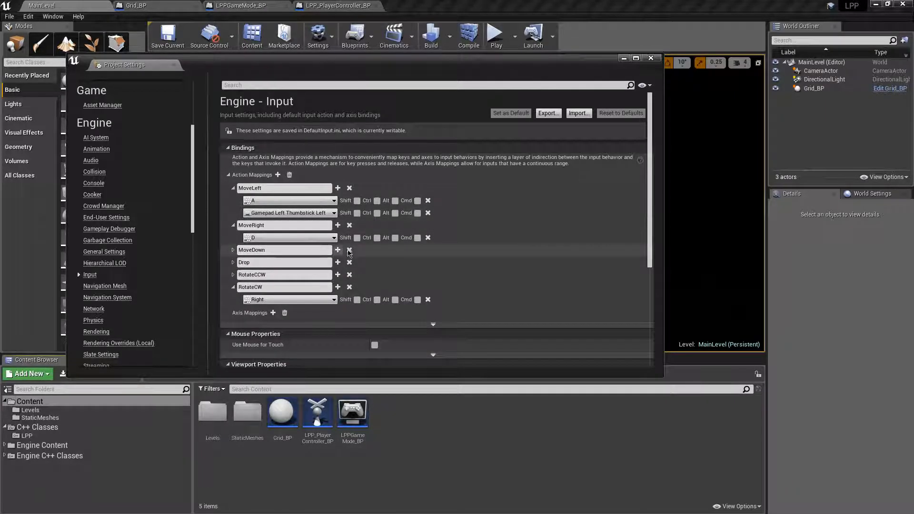
left_click(338, 226)
left_click(311, 226)
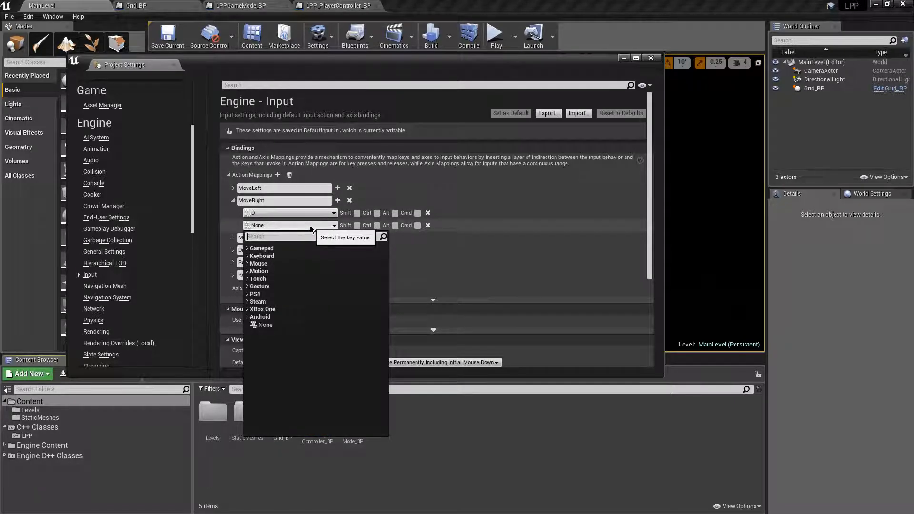
type("left thum")
key("Down")
key("Down")
key("Down")
key("Down")
key("Return")
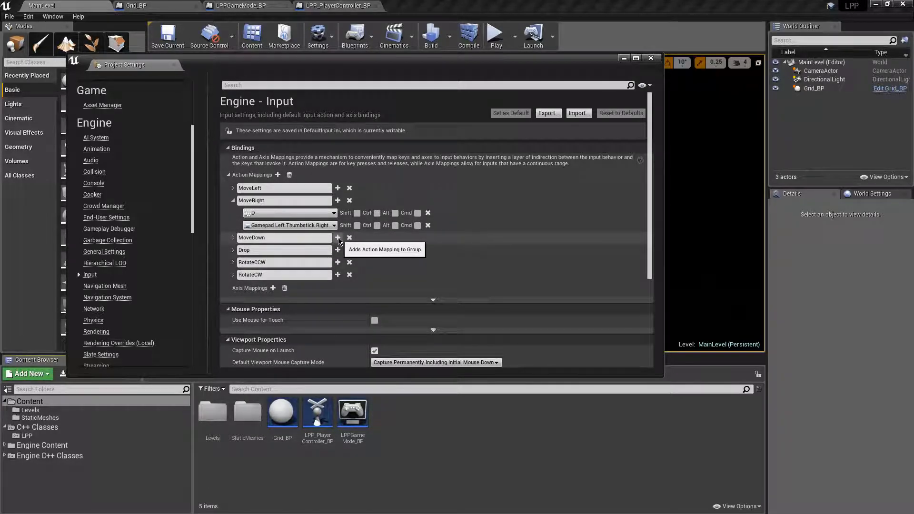
Add a second key to the MoveDown mapping and set it to Gamepad Left Thumbstick Down
left_click(233, 237)
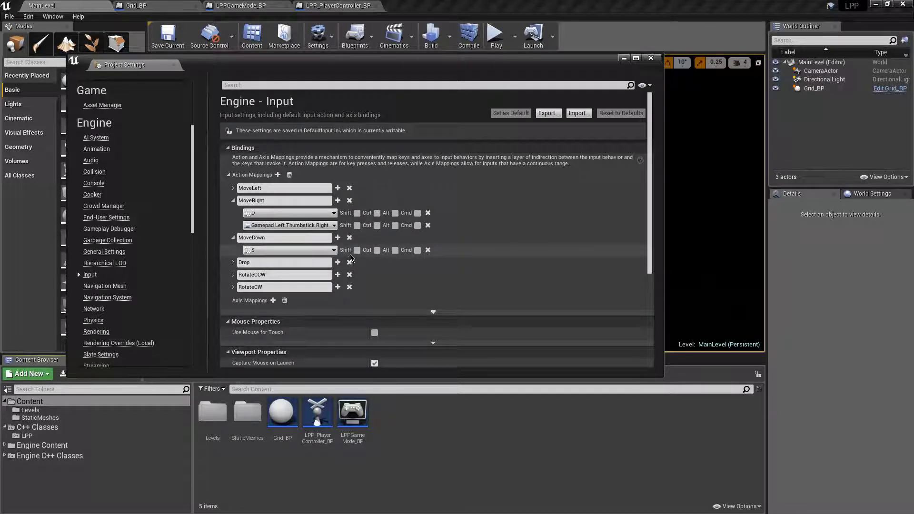
left_click(337, 237)
left_click(306, 239)
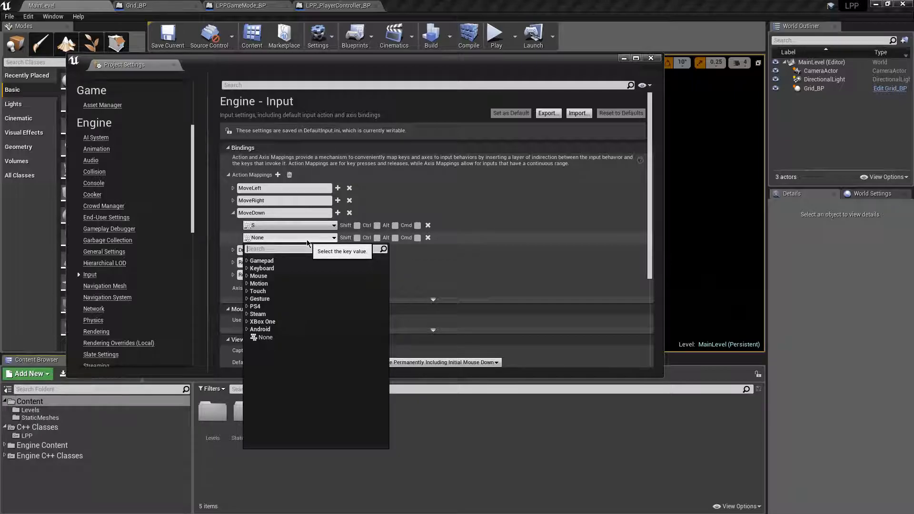
type("left t")
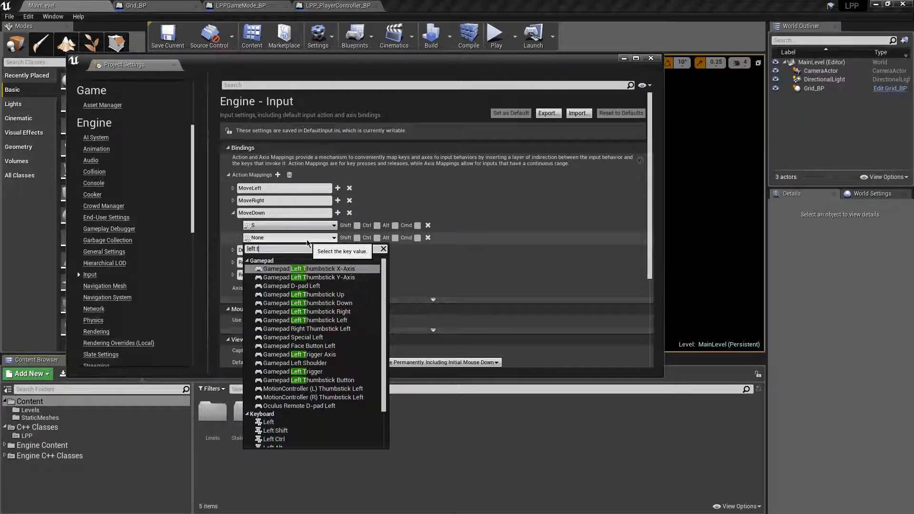
type("humb")
key("Down")
key("Down")
key("Down")
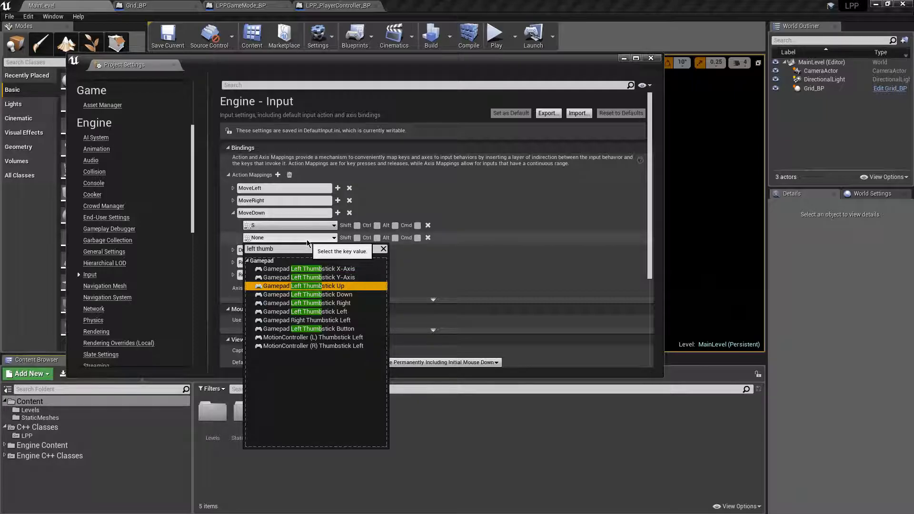
key("Return")
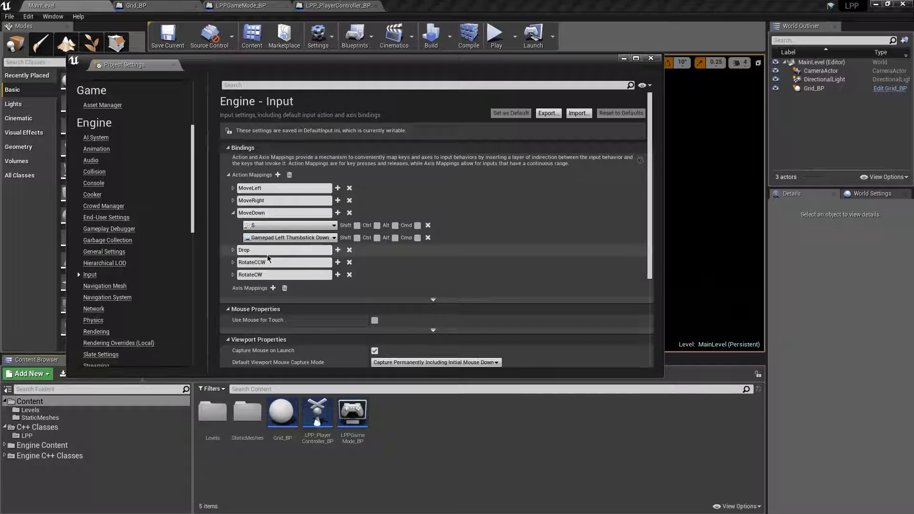
Add a second key to the Drop mapping and set it to Gamepad Right Shoulder
left_click(337, 250)
left_click(304, 253)
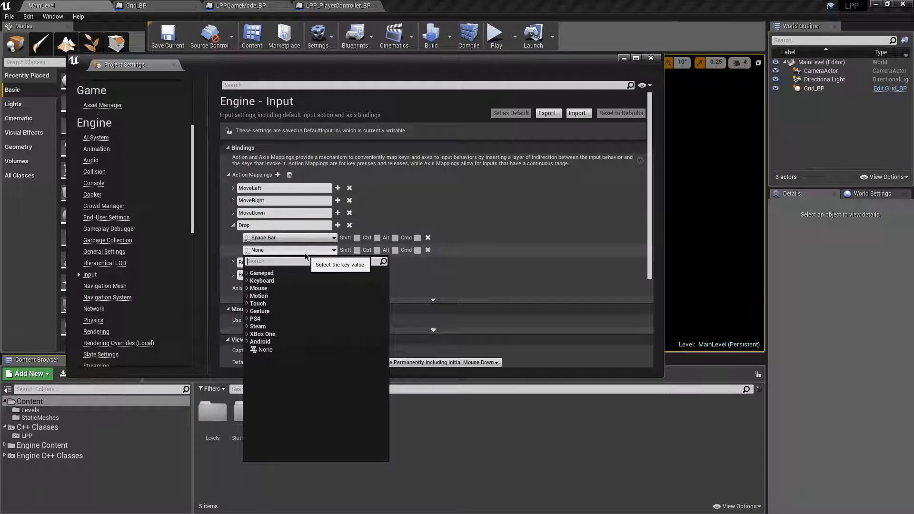
type("right")
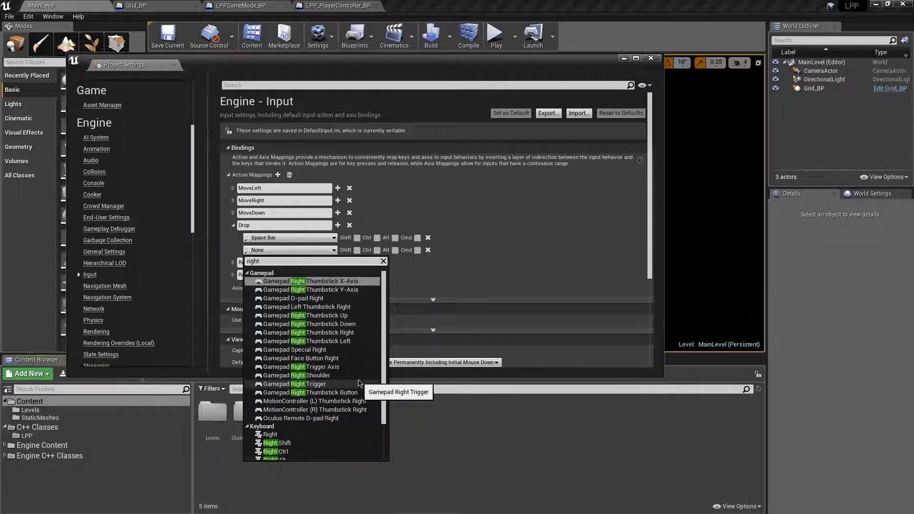
left_click(358, 381)
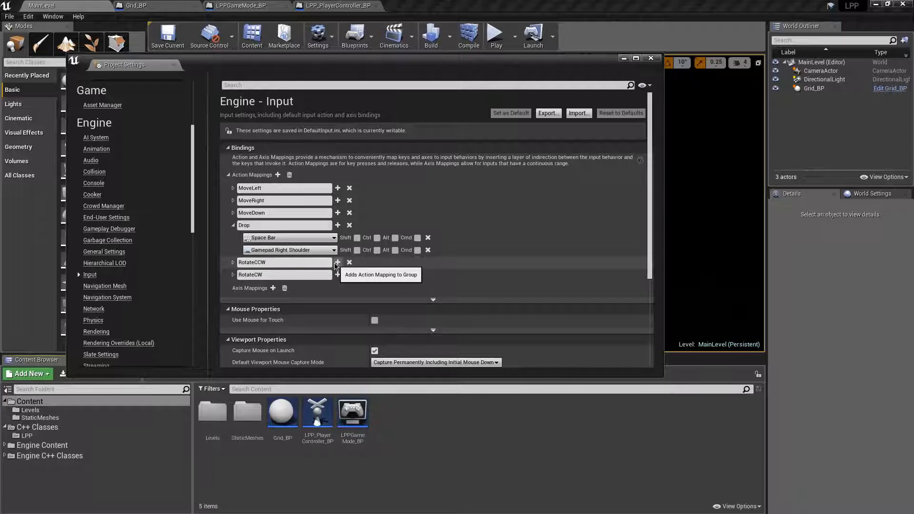
Add a second key to the RotateCCW mapping and set it to Gamepad Face Button Left
left_click(232, 262)
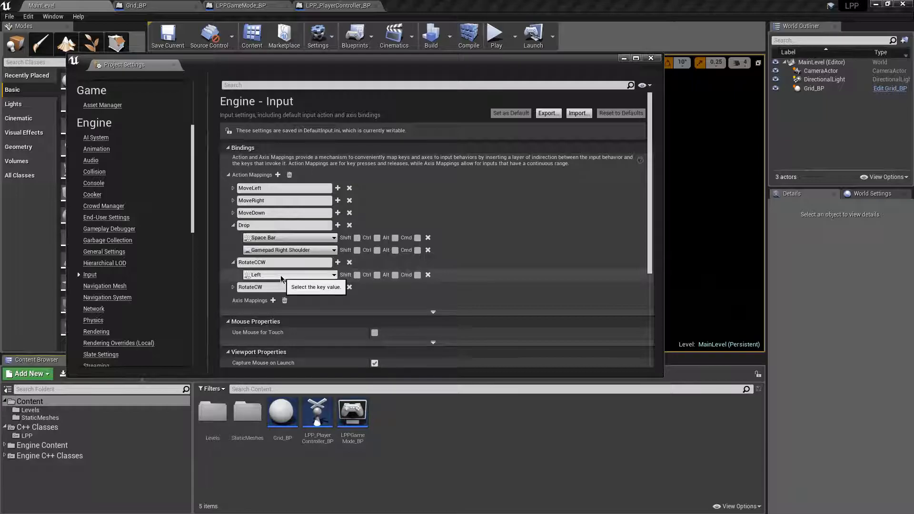
left_click(330, 278)
left_click(333, 277)
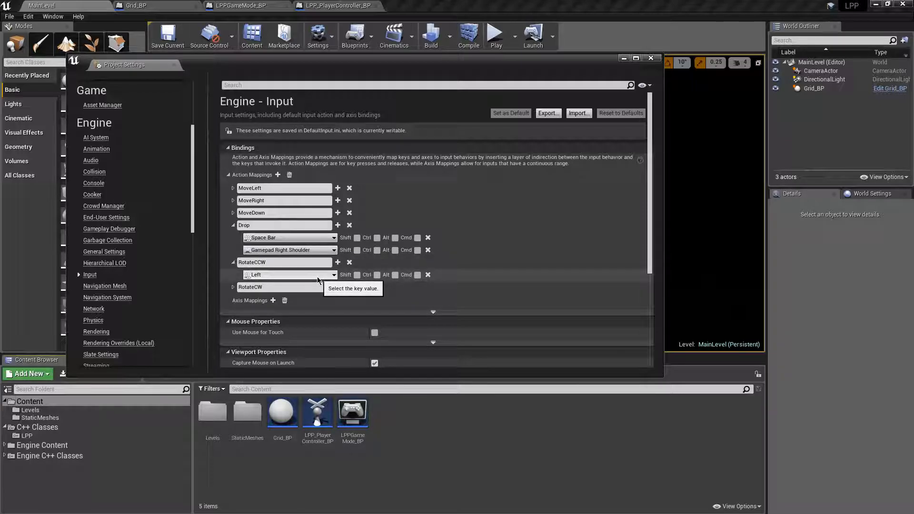
left_click(338, 263)
left_click(293, 262)
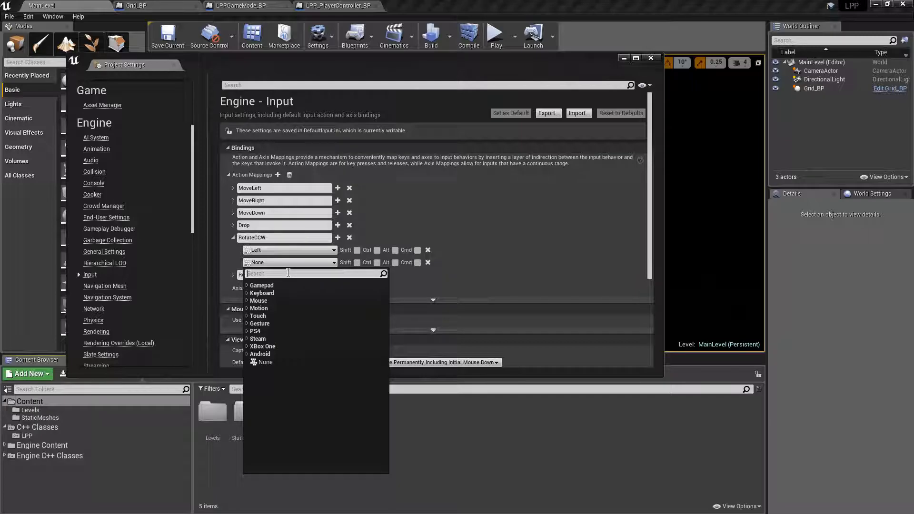
type("face l")
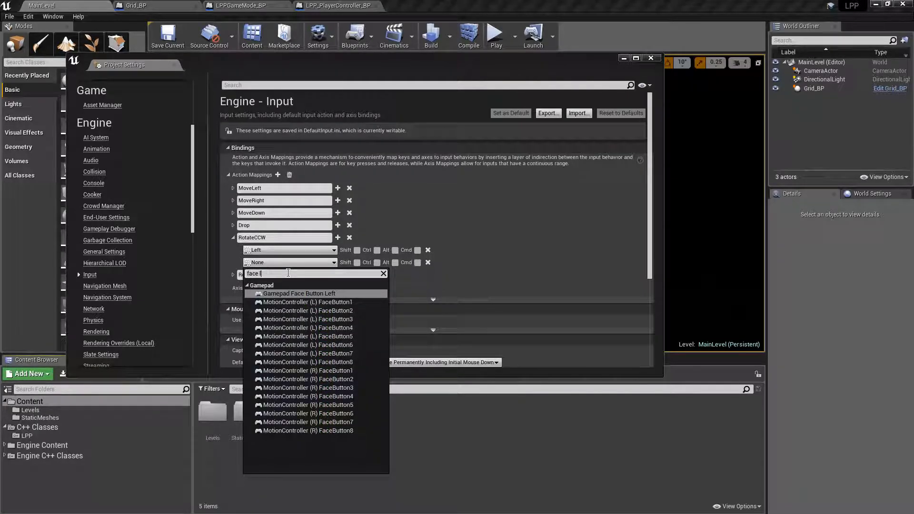
left_click(304, 293)
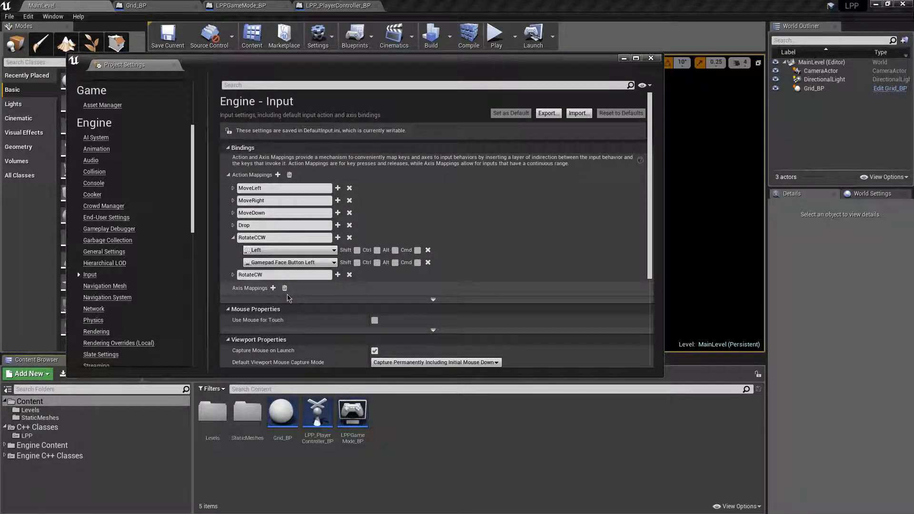
Add a second key to the RotateCW mapping and set it to Gamepad Face Button Right
left_click(337, 275)
left_click(320, 275)
type("face rig")
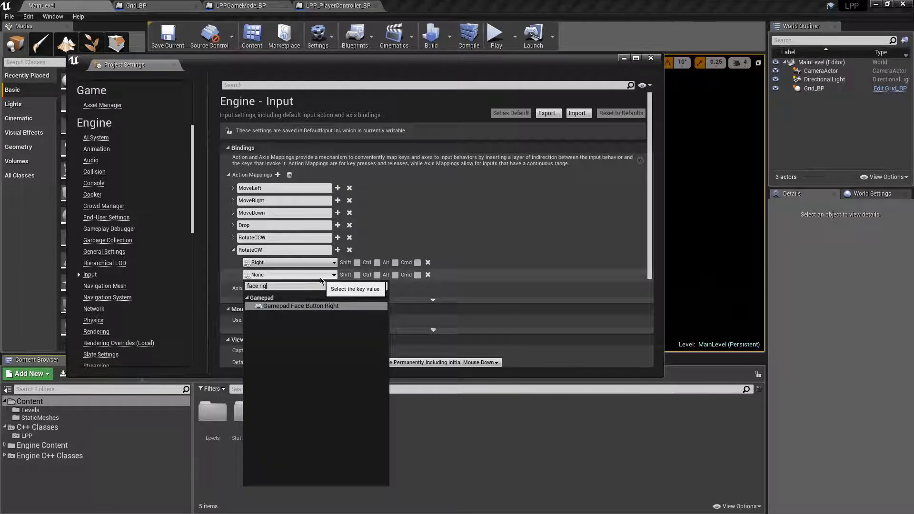
left_click(301, 306)
Change the RotateCW mapping's gamepad key to Gamepad Face Button Bottom and close the project settings
left_click(314, 275)
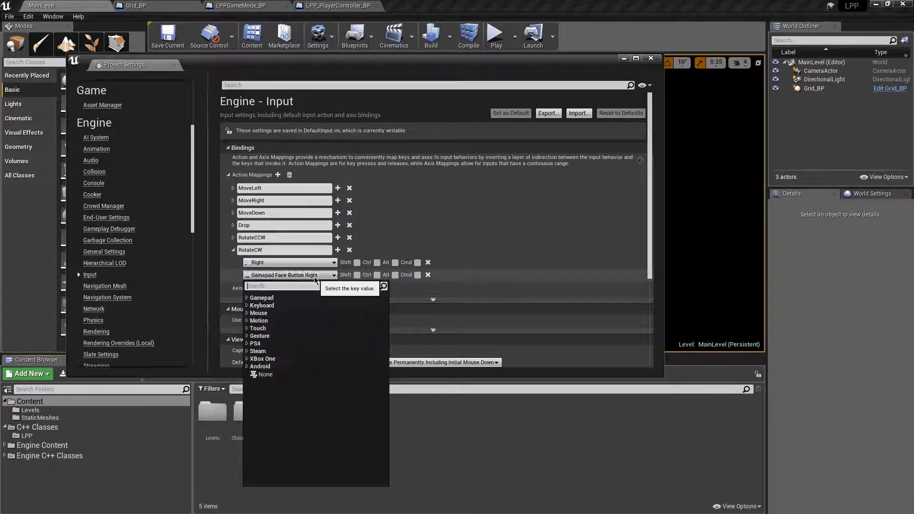
type("face down")
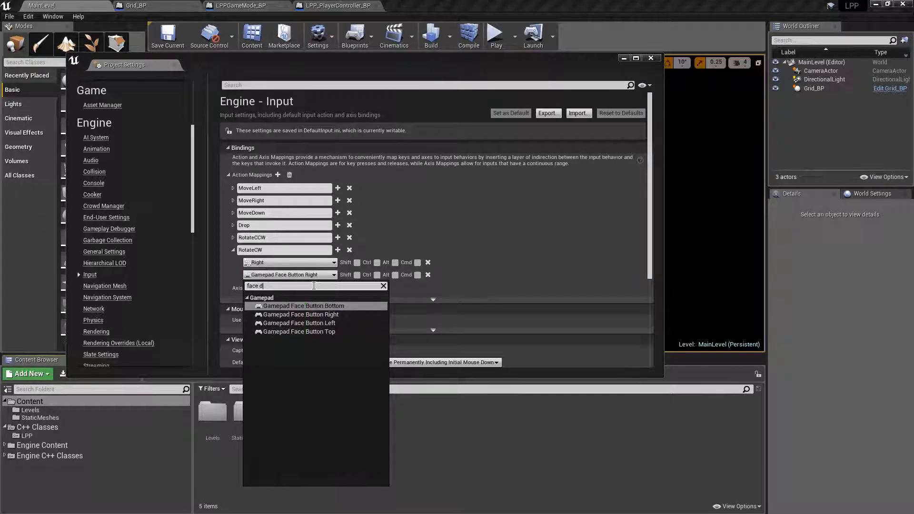
key("BackSpace")
key("BackSpace")
key("BackSpace")
key("BackSpace")
type("bottom")
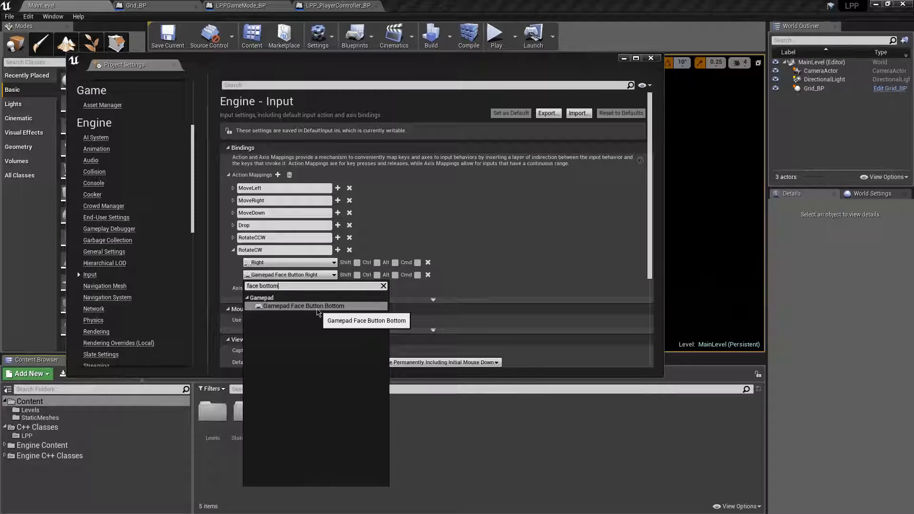
left_click(318, 306)
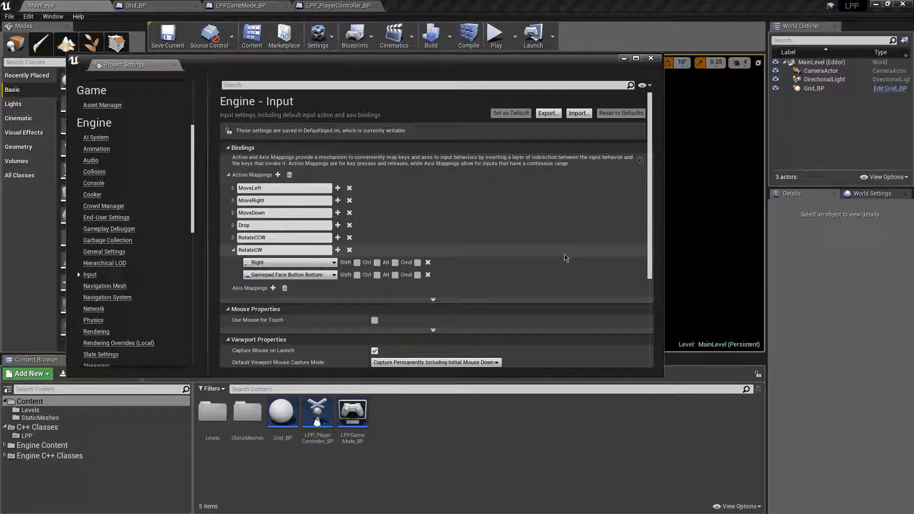
left_click(650, 58)
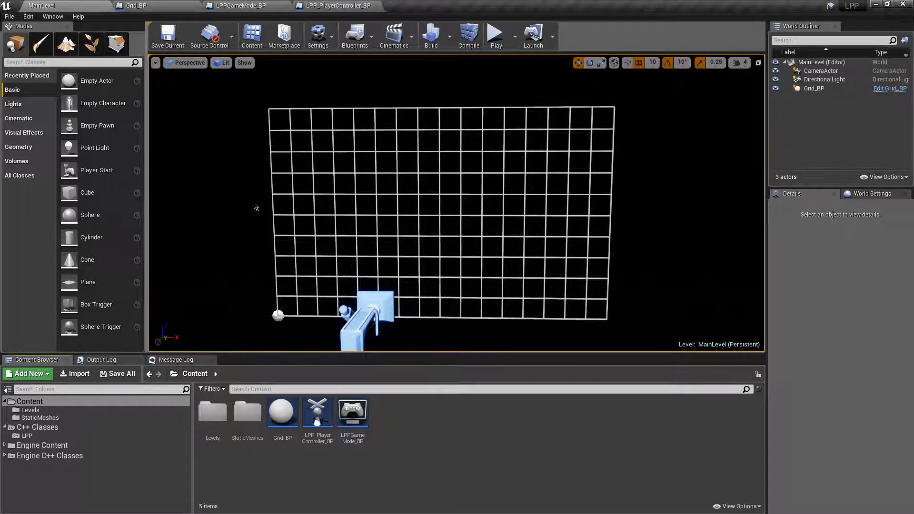
mouse_move(248, 205)
right_mouse_down()
mouse_move(268, 193)
mouse_move(278, 217)
mouse_move(251, 207)
right_mouse_up()
key("w")
key("s")
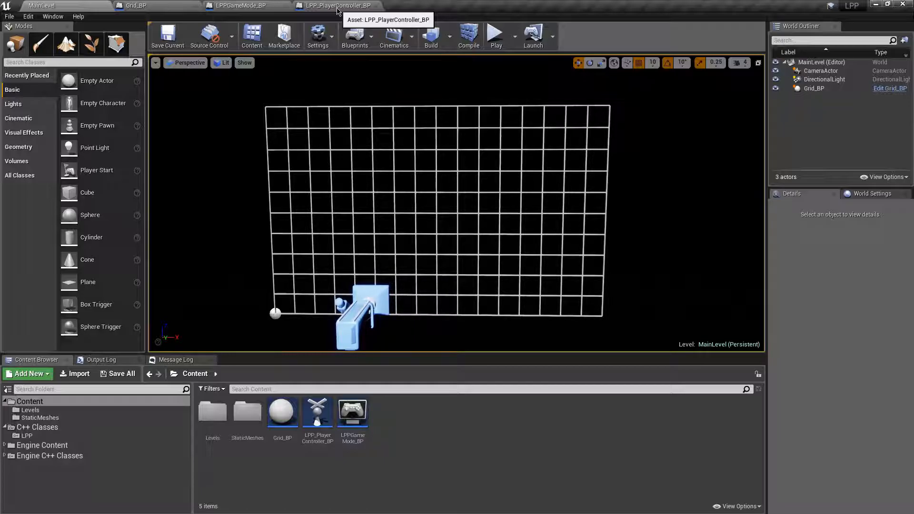
left_click(337, 7)
left_click(57, 6)
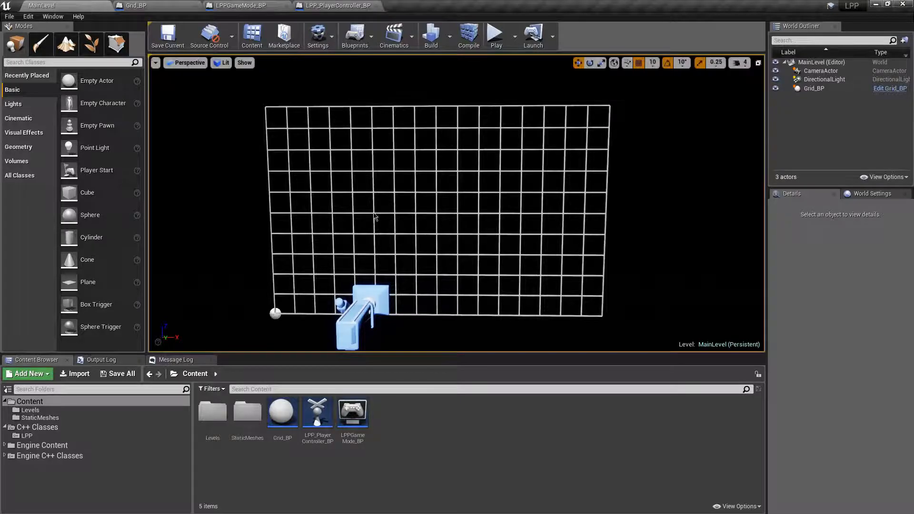
left_click(337, 7)
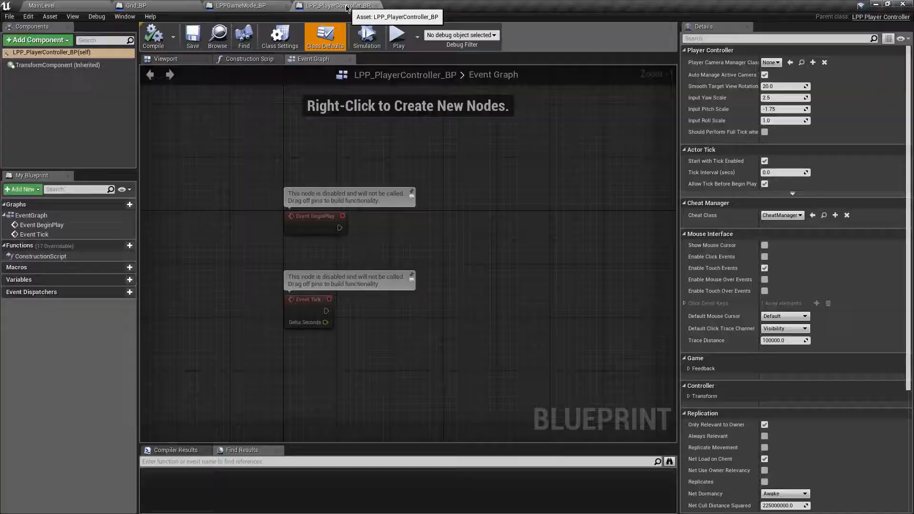
left_click(76, 6)
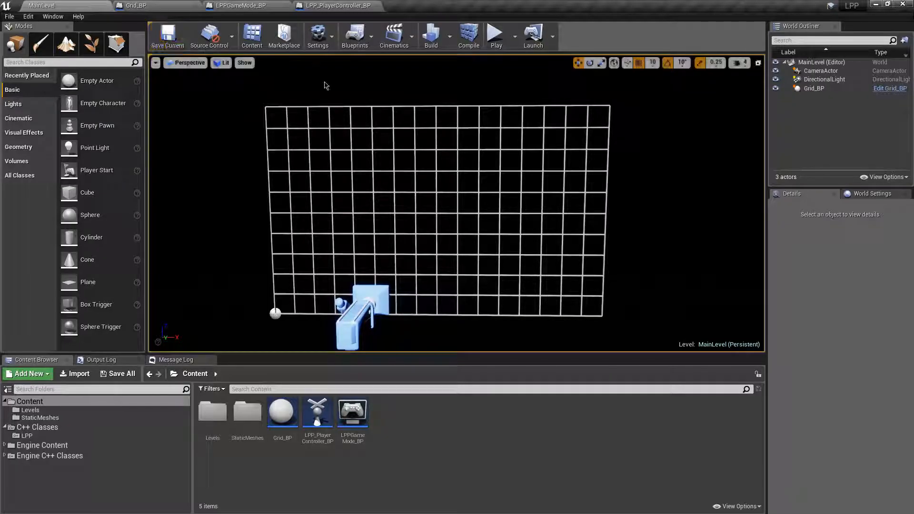
right_click_drag(340, 99, 343, 92)
key("s")
key("a")
right_click_drag(434, 108, 436, 107)
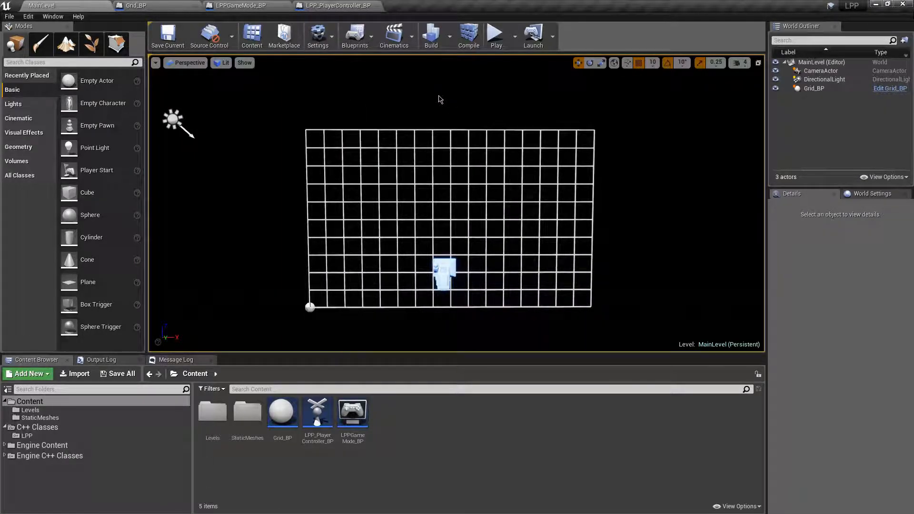
key("w")
key("d")
right_click_drag(600, 211, 600, 211)
key("a")
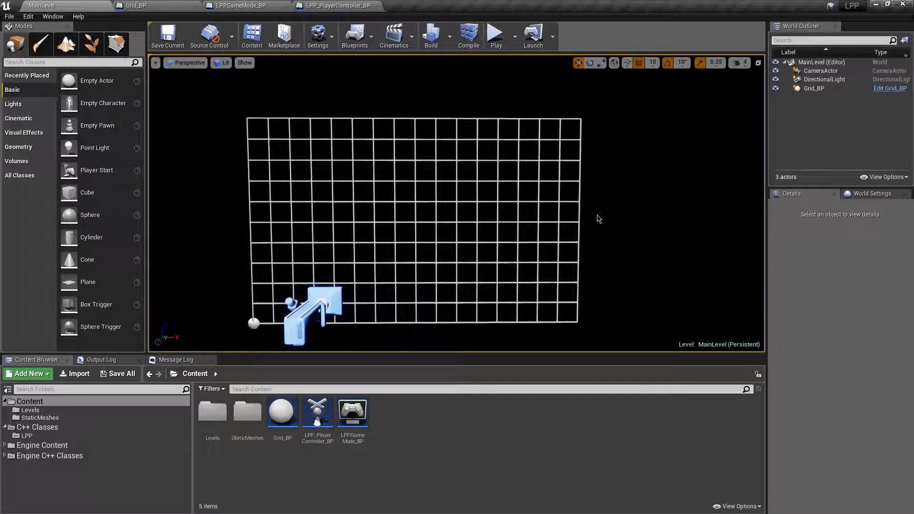
Create a C++ class named Block in the LPP classes folder, with Actor as its parent class
left_click(37, 426)
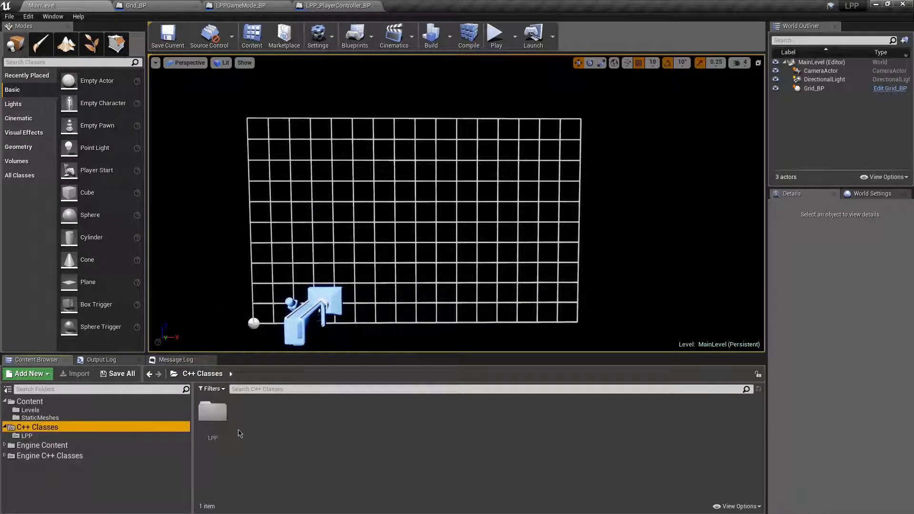
double_click(212, 410)
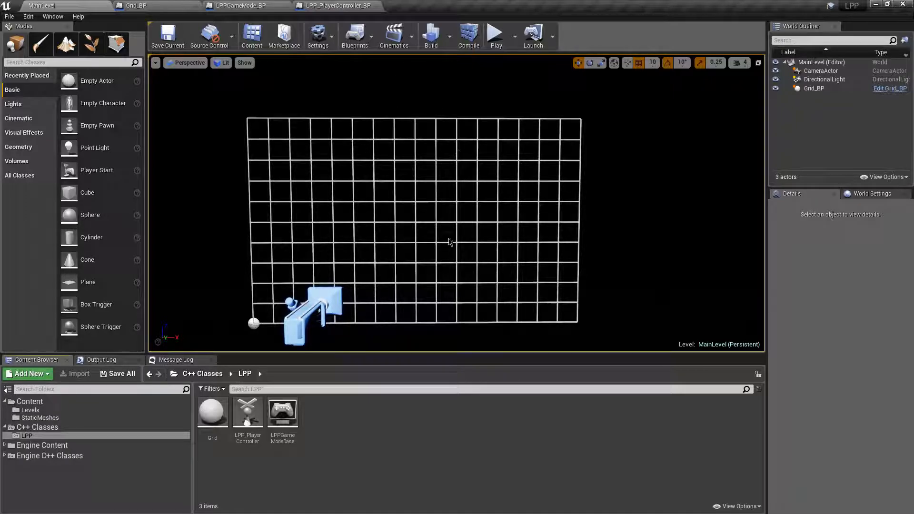
right_click(324, 417)
left_click(370, 445)
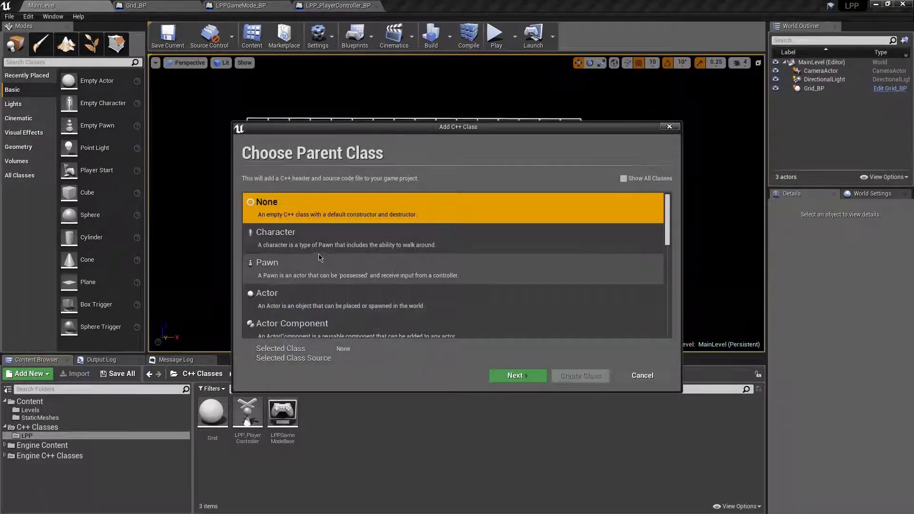
scroll(356, 254, "down", 8)
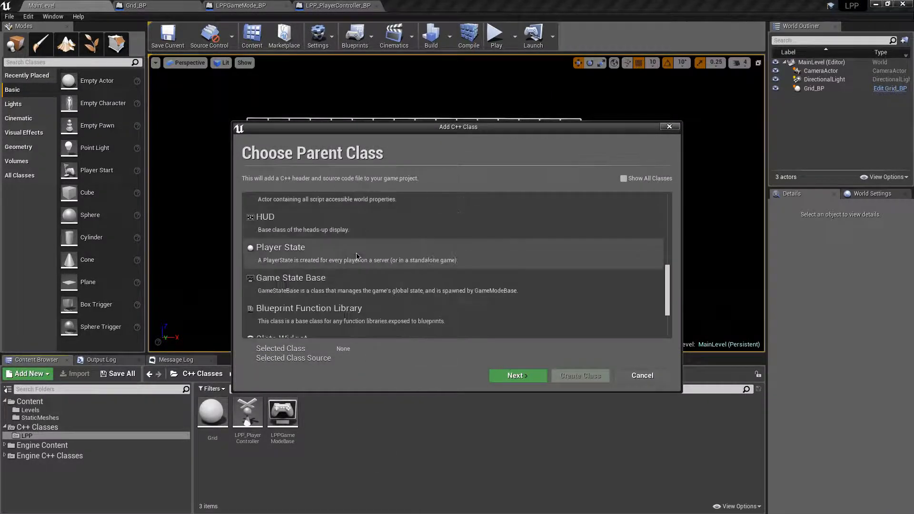
scroll(357, 253, "up", 6)
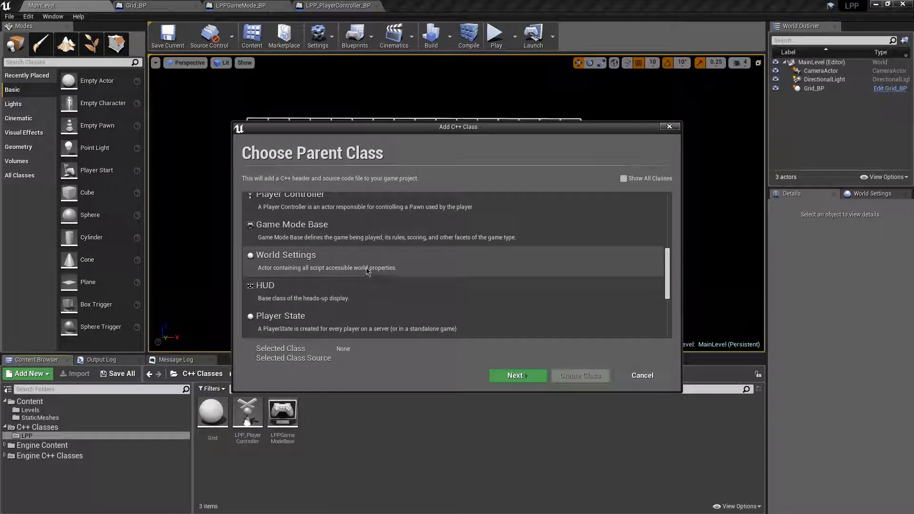
scroll(363, 253, "up", 5)
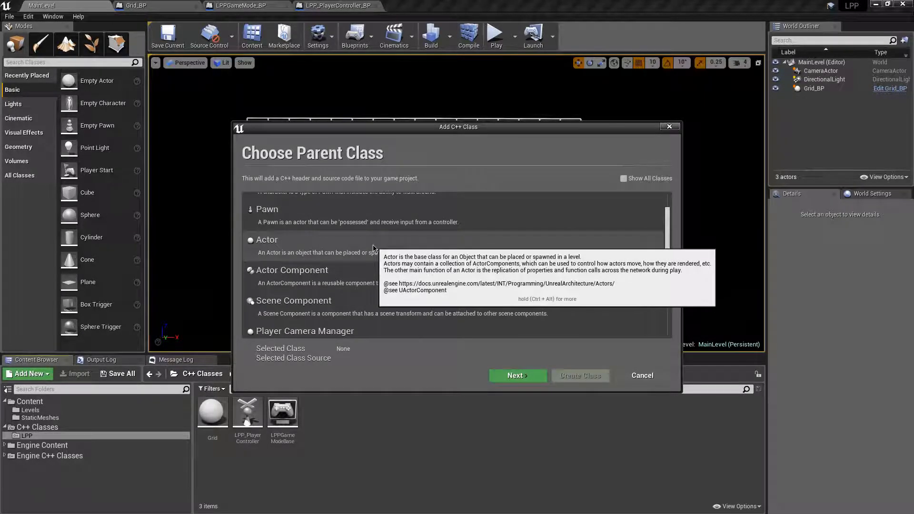
left_click(373, 248)
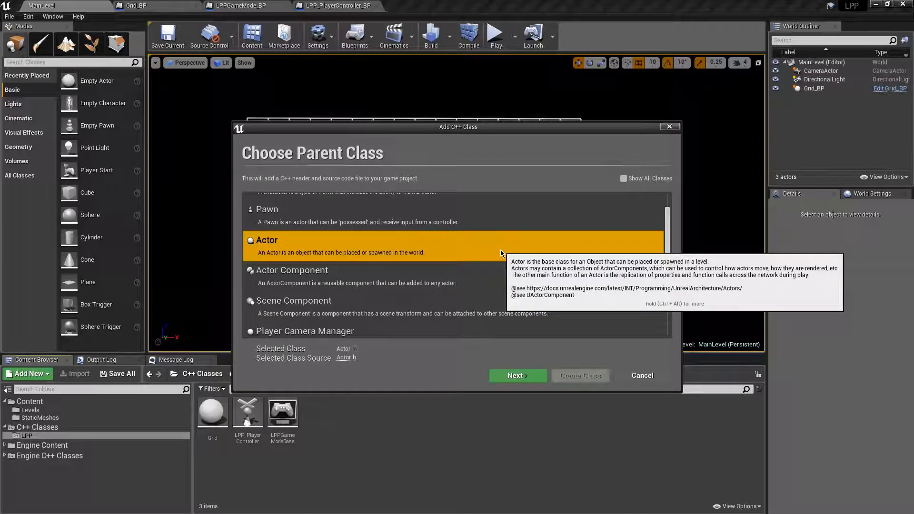
left_click(516, 376)
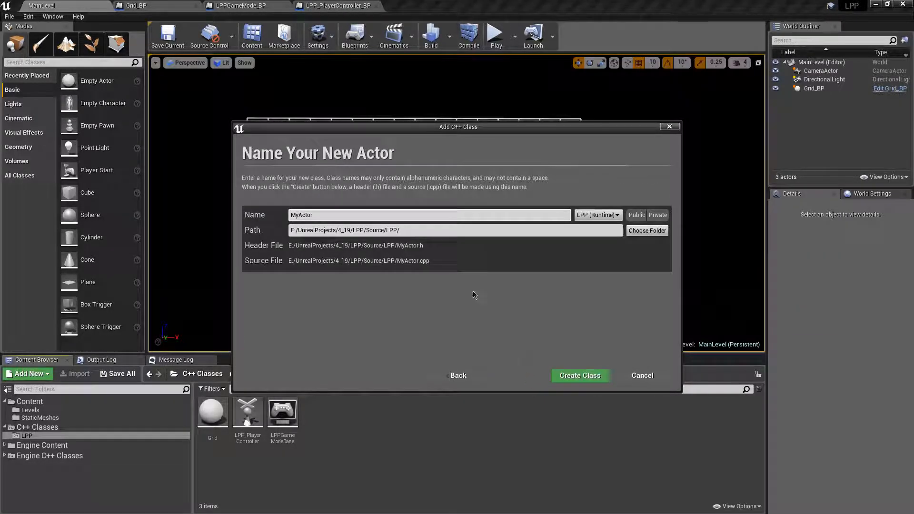
type("Bl")
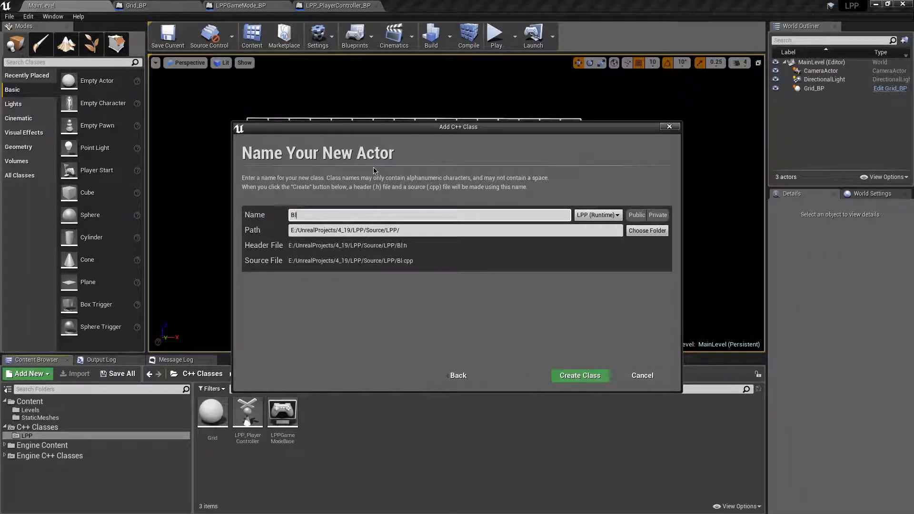
type("ock")
left_click(580, 375)
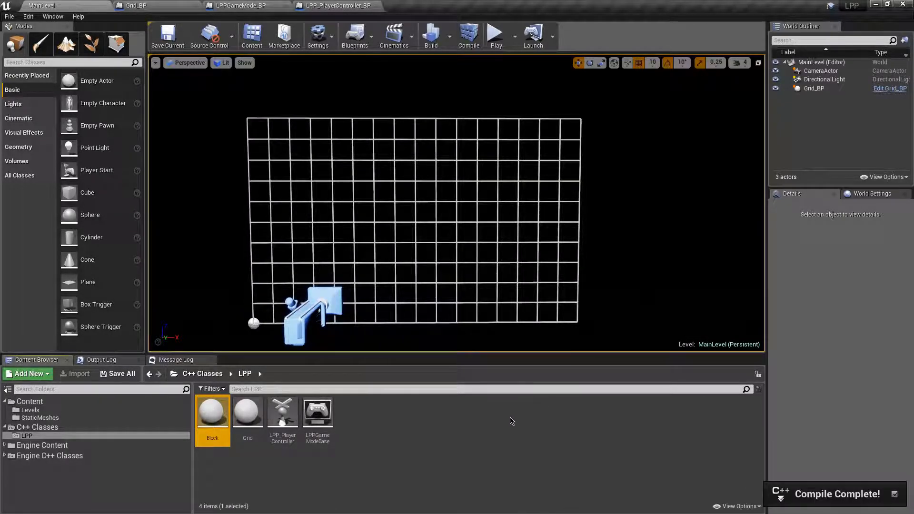
Create a Blueprint class named Block_BP based on the Block C++ class in the Content folder
left_click(516, 439)
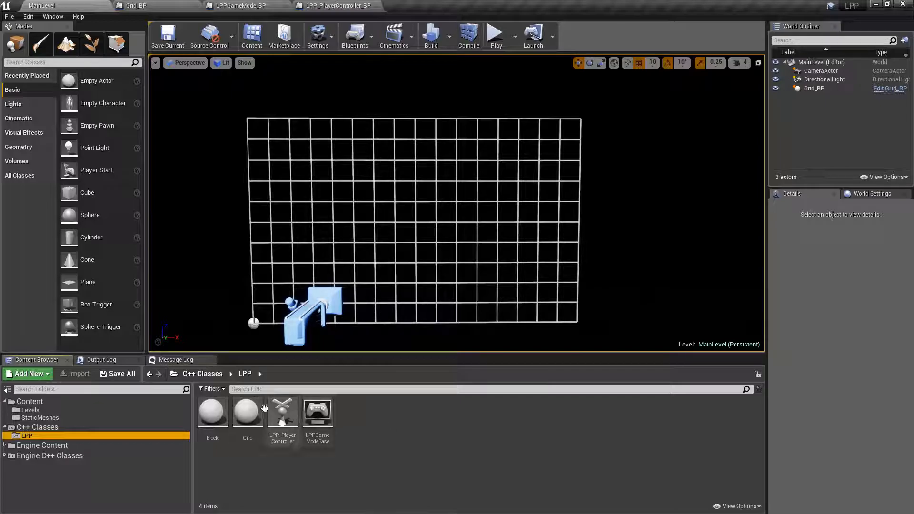
left_click(215, 412)
right_click(216, 413)
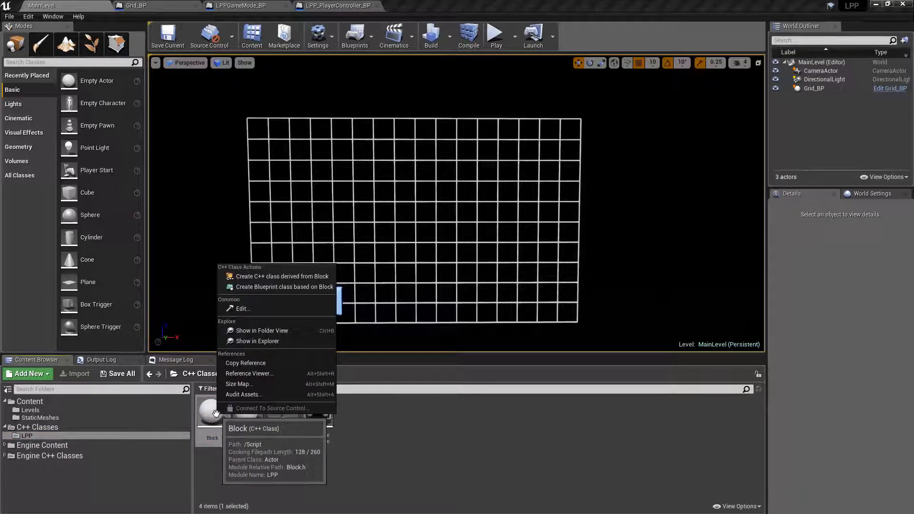
left_click(299, 288)
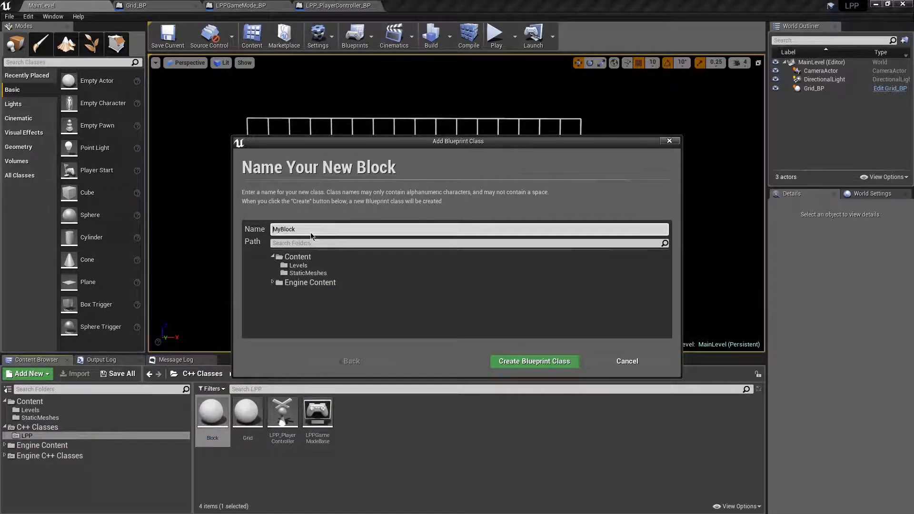
type("Bl")
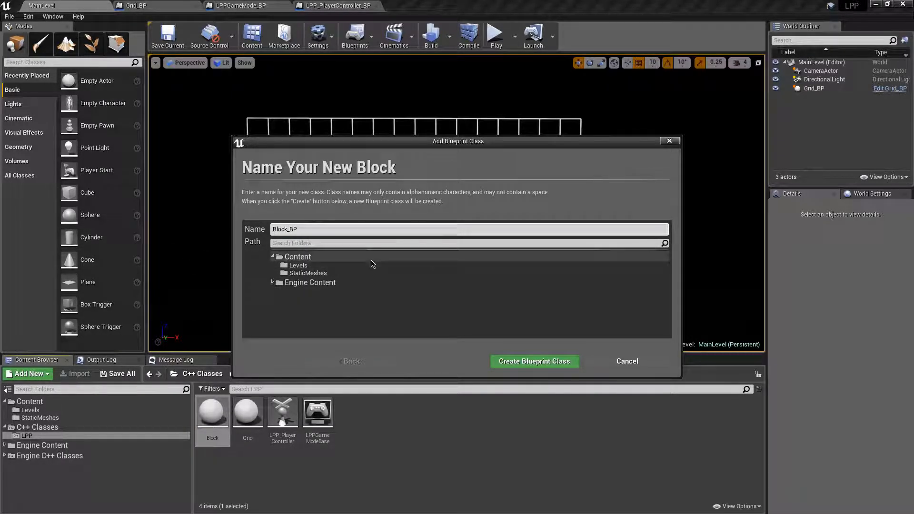
left_click(371, 258)
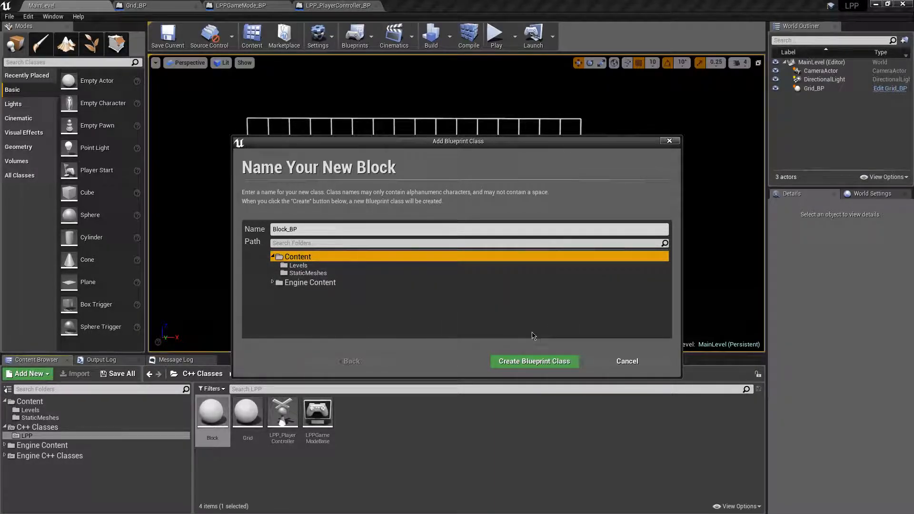
left_click(536, 362)
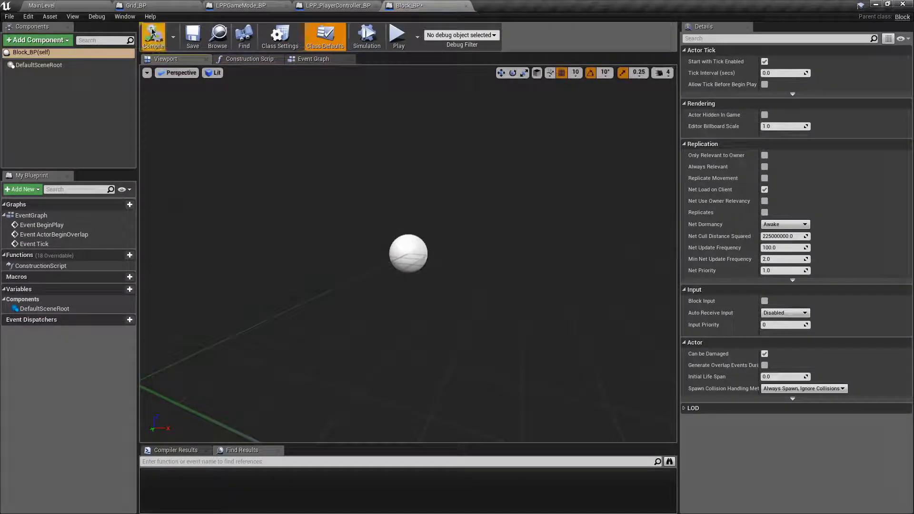
Add a Static Mesh component named BlockMesh under the scene root of Block_BP
left_click(42, 5)
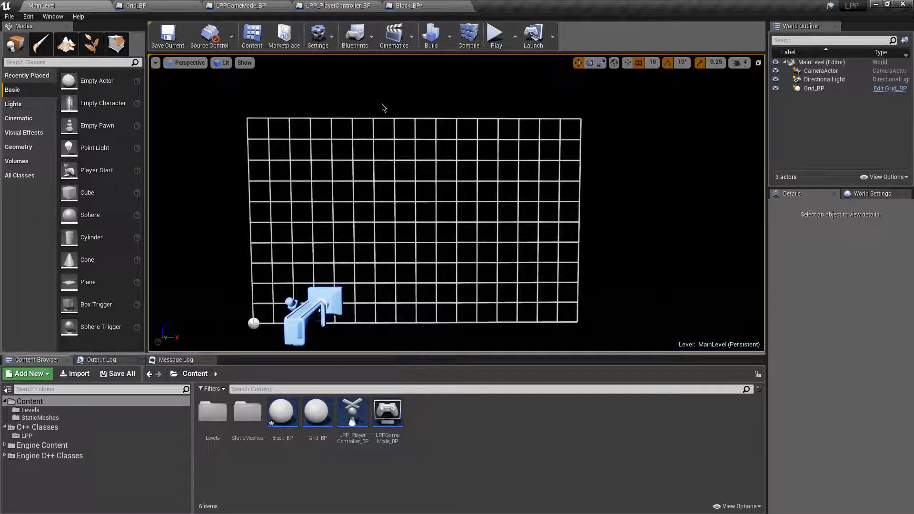
left_click(413, 6)
left_click(52, 65)
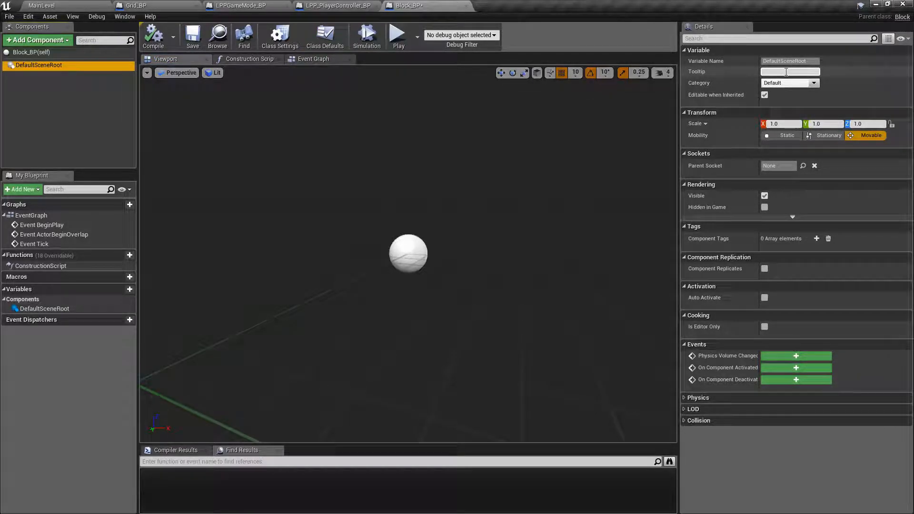
left_click(51, 40)
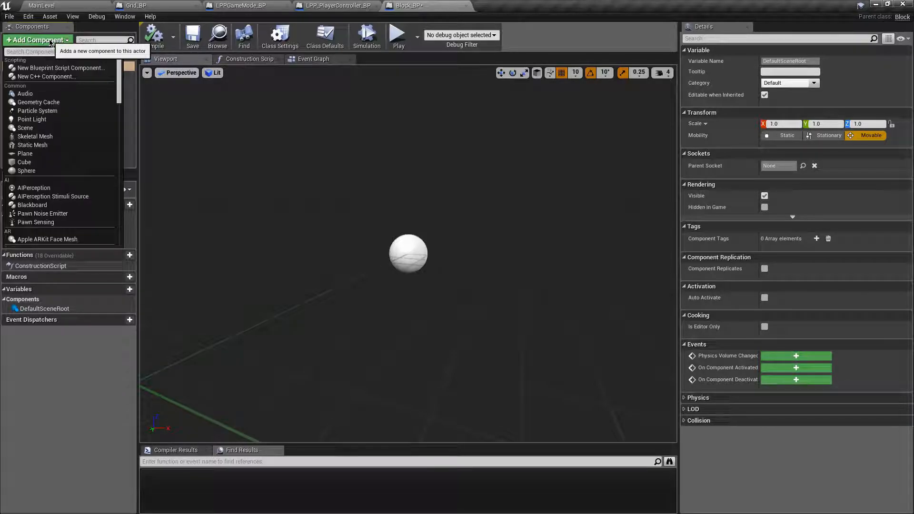
type("stat")
left_click(59, 85)
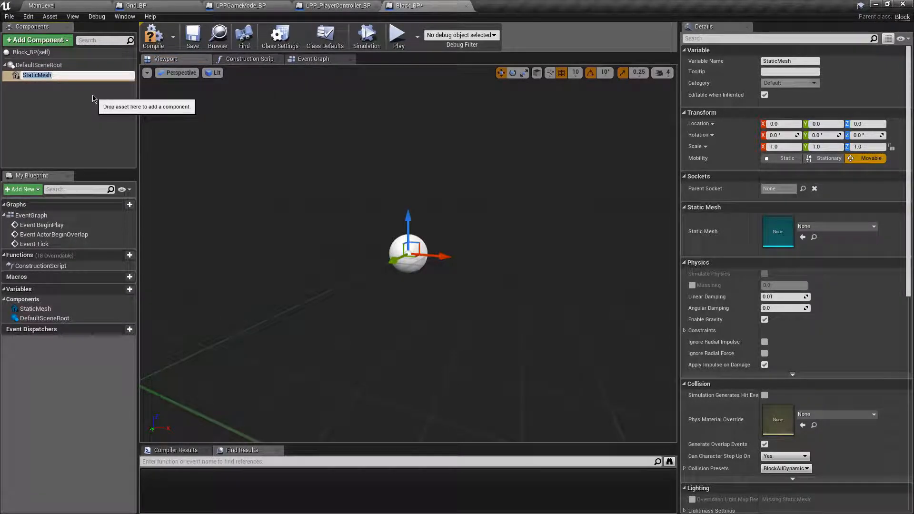
type("BlockMesh")
key("Return")
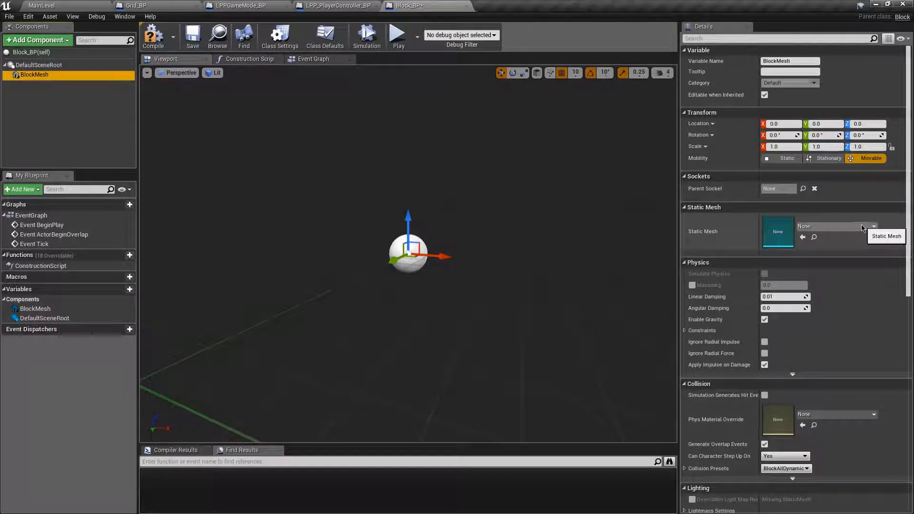
Assign the Cube static mesh to the BlockMesh component, and compile and save the blueprint
left_click(837, 227)
type("cube")
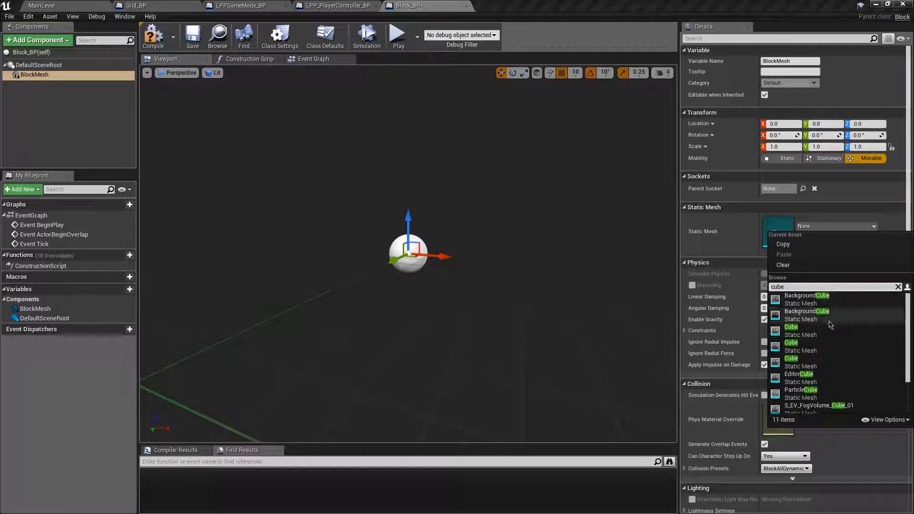
left_click(814, 350)
scroll(535, 257, "down", 5)
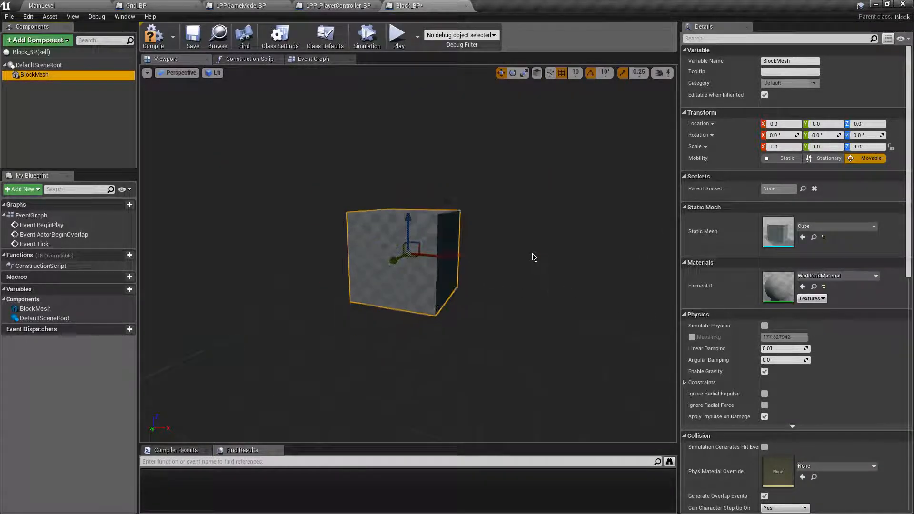
scroll(538, 253, "up", 2)
right_click_drag(539, 251, 540, 249)
left_click(160, 37)
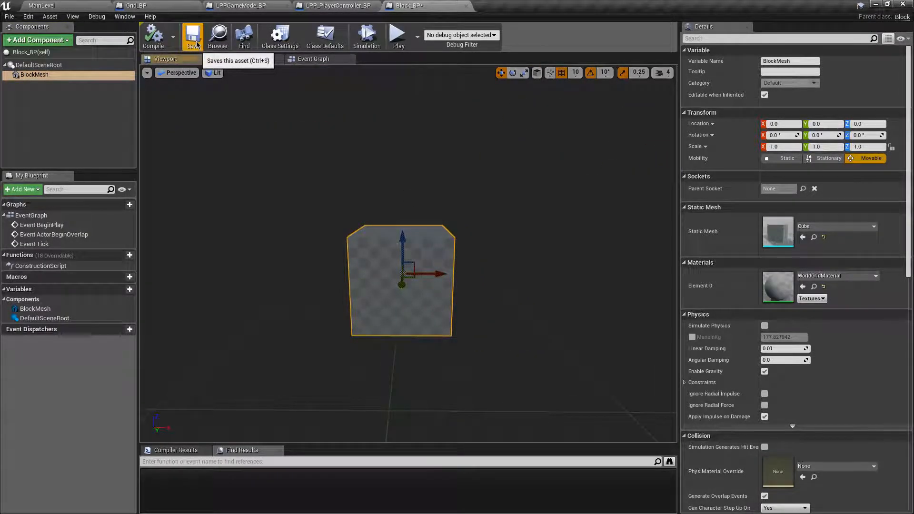
left_click(192, 37)
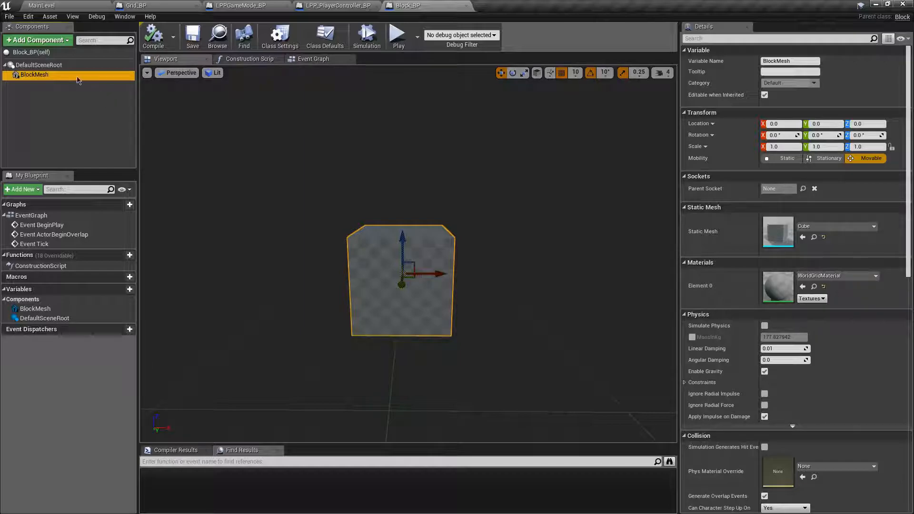
Replace DefaultSceneRoot with BlockMesh as the root component of Block_BP and return to the MainLevel editor
left_click(46, 76)
left_click(45, 83)
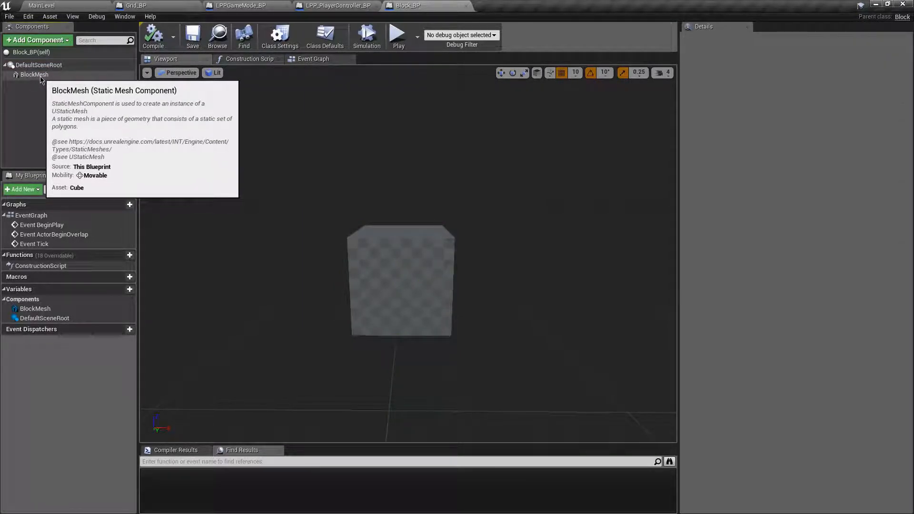
left_click_drag(44, 78, 36, 68)
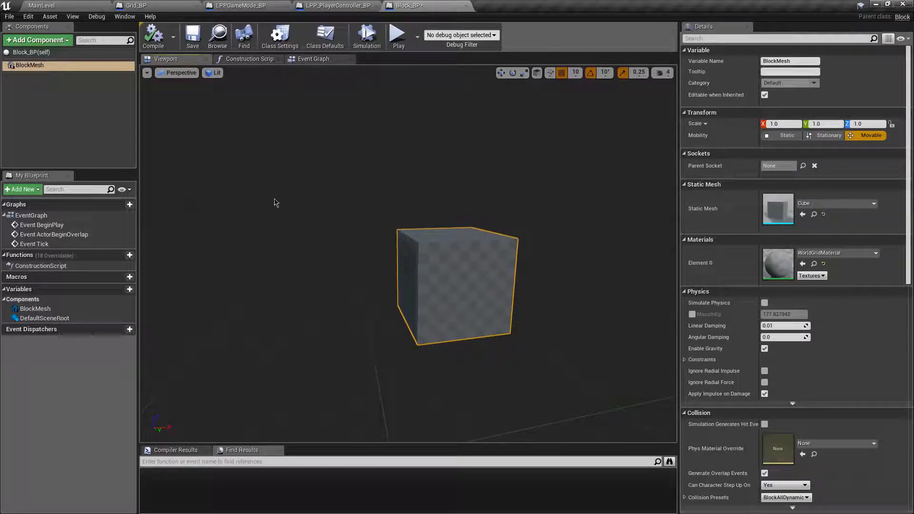
right_click_drag(284, 195, 292, 178)
key("d")
key("w")
key("s")
key("a")
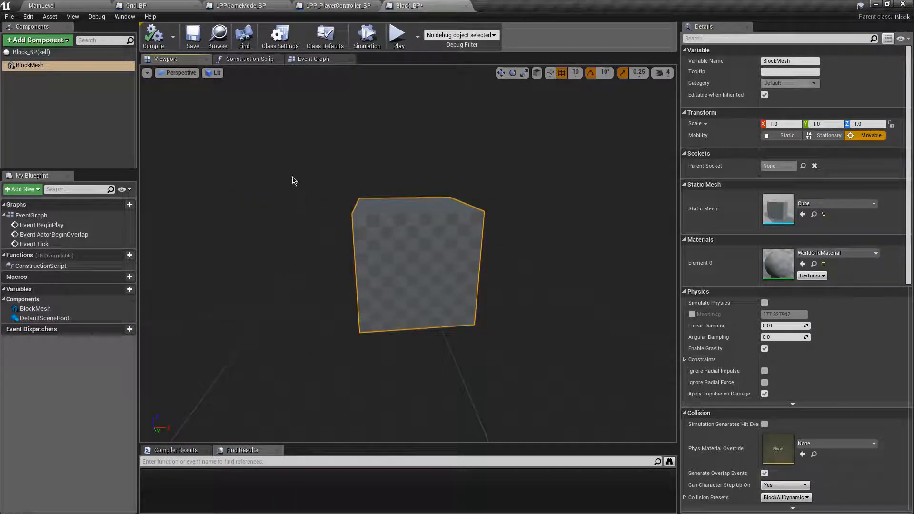
left_click(65, 5)
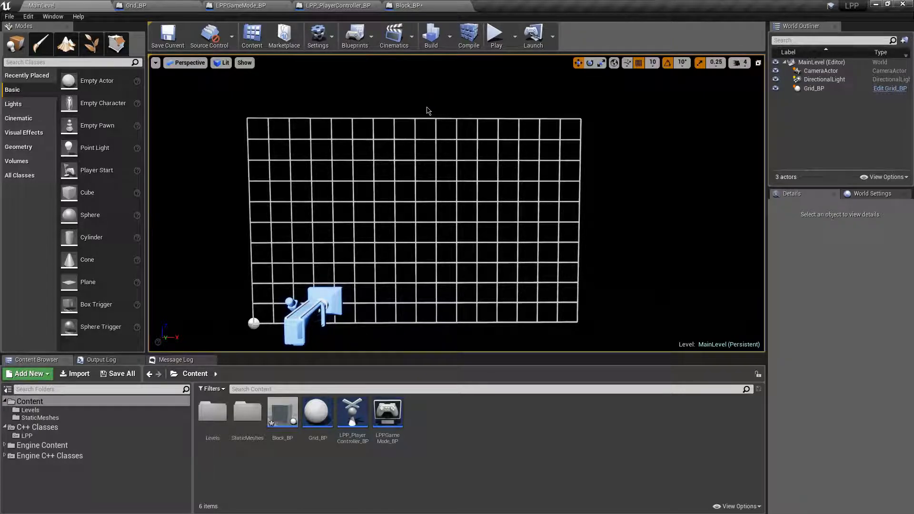
left_click(418, 5)
mouse_move(450, 128)
right_mouse_down()
mouse_move(450, 138)
mouse_move(444, 132)
right_mouse_up()
key("w")
key("s")
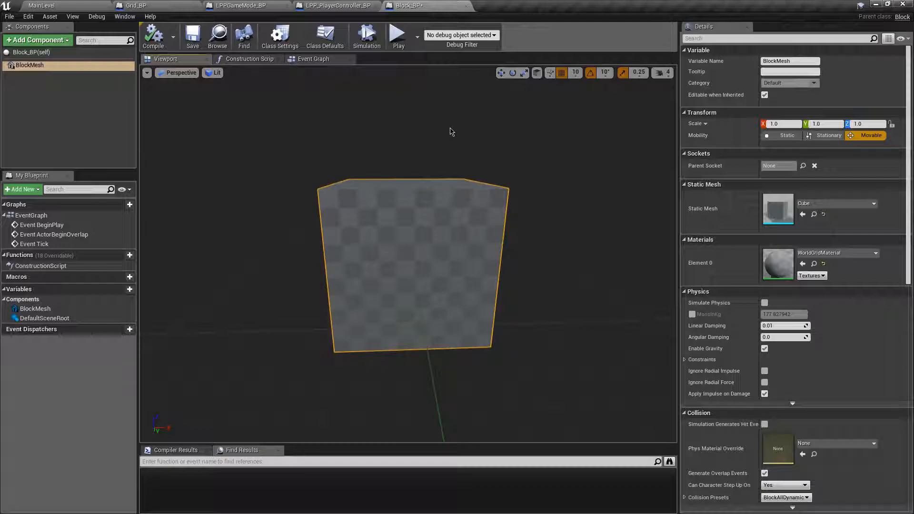
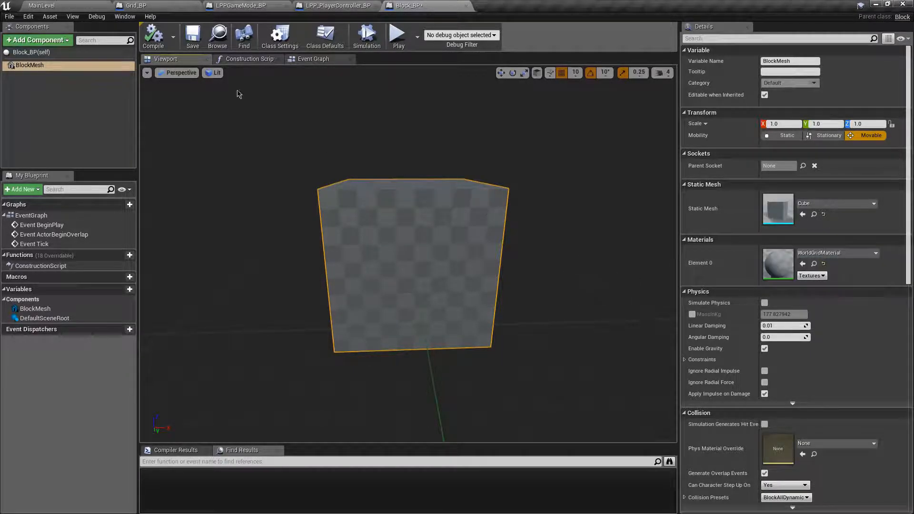
Create a folder named Materials inside the StaticMeshes content folder of the MainLevel project
left_click(81, 6)
left_click(458, 438)
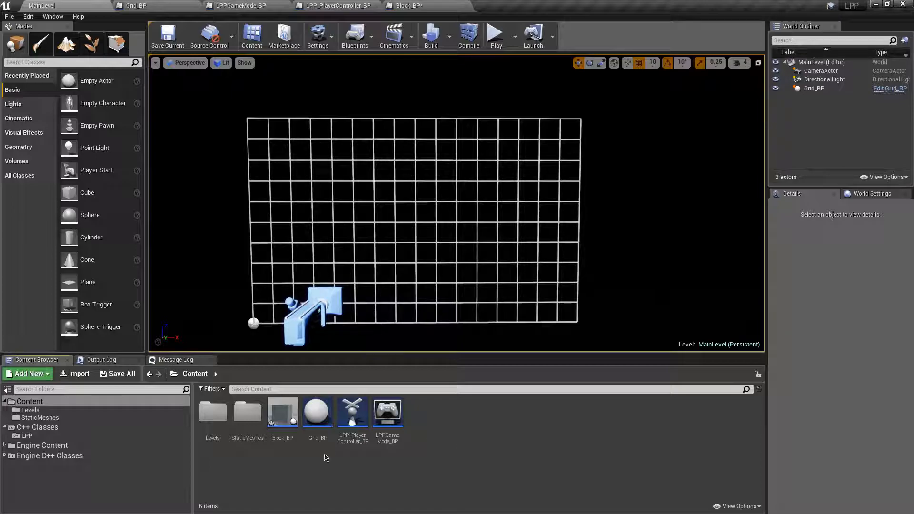
left_click(249, 416)
double_click(249, 417)
right_click(257, 418)
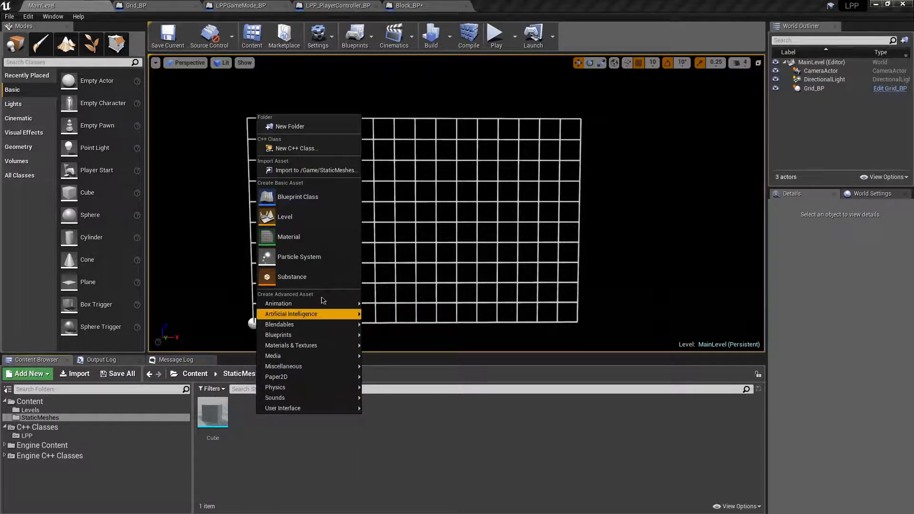
left_click(317, 129)
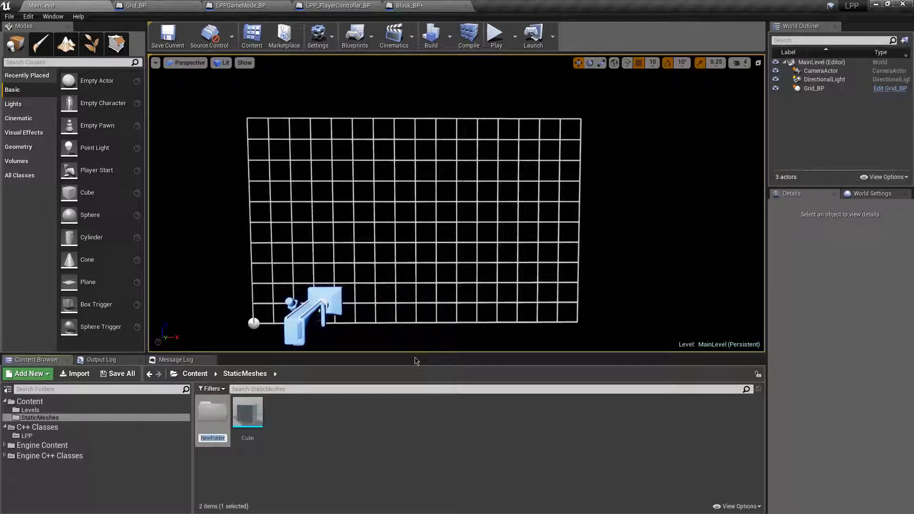
type("Materials")
key("Return")
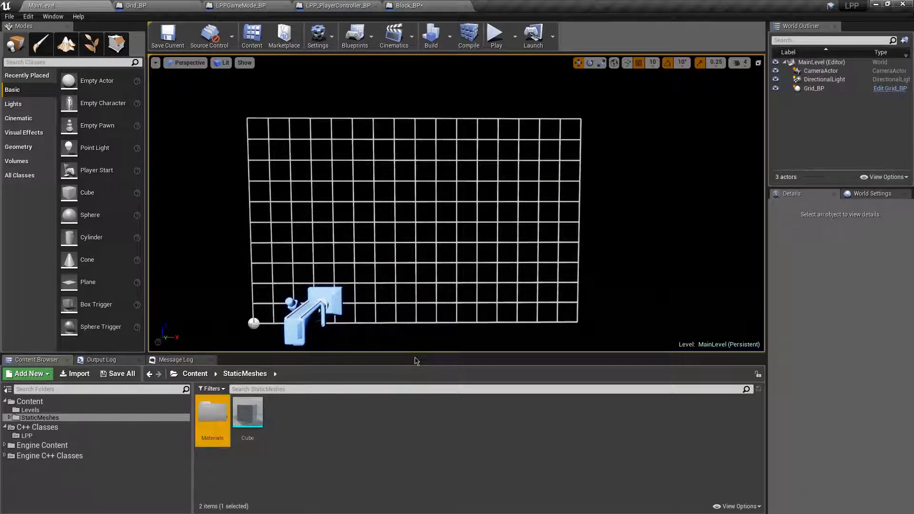
Create a material named BlockColor1 in the Materials folder and open it for editing
double_click(225, 417)
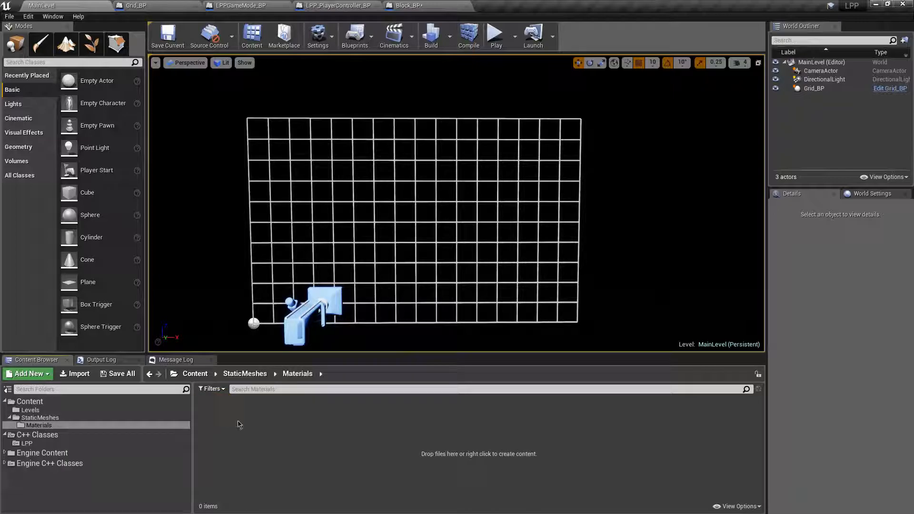
right_click(268, 426)
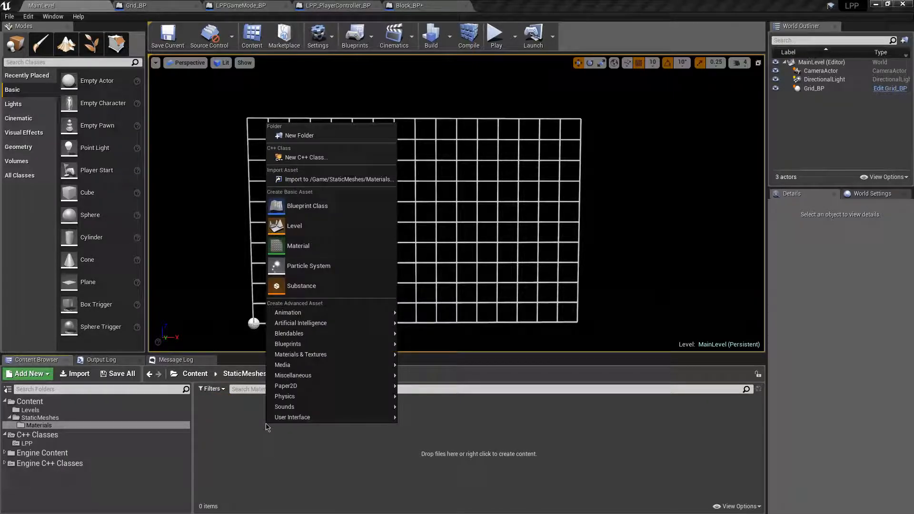
left_click(345, 246)
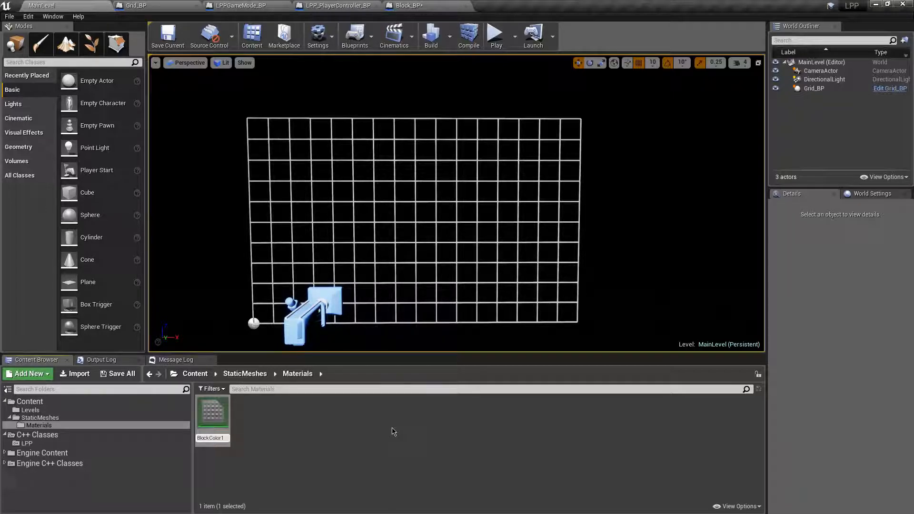
key("Return")
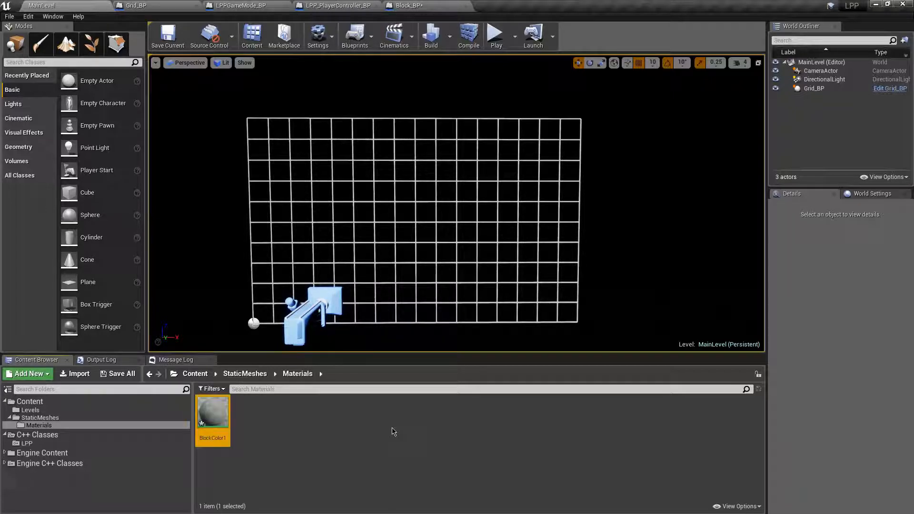
double_click(223, 413)
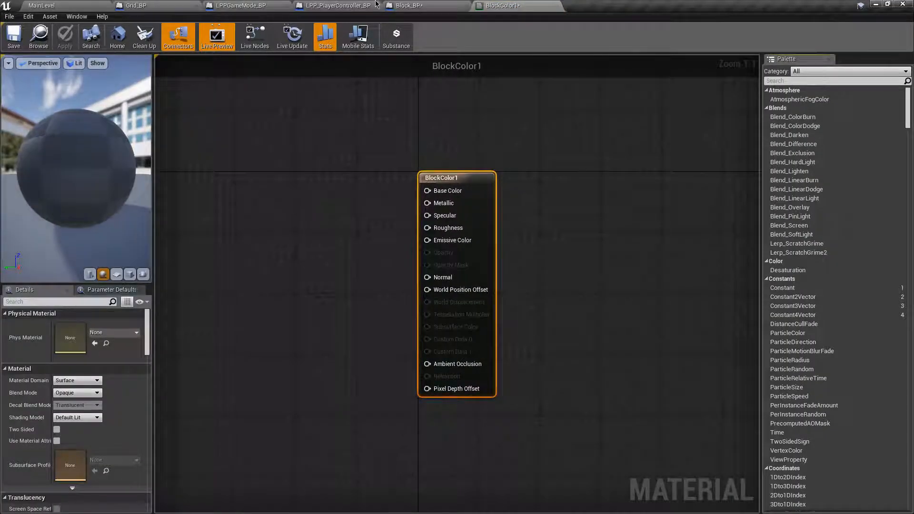
Rename the BlockColor1 material asset as BlockColor0
left_click(67, 5)
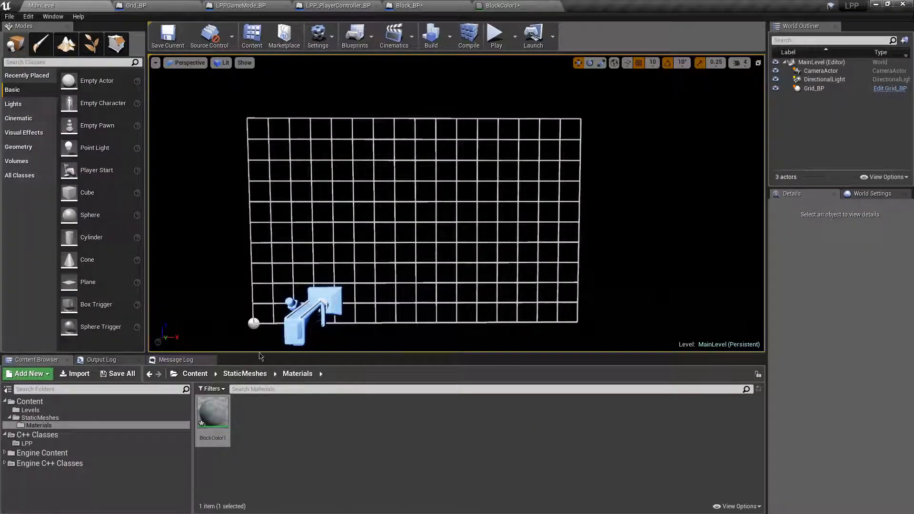
left_click(512, 7)
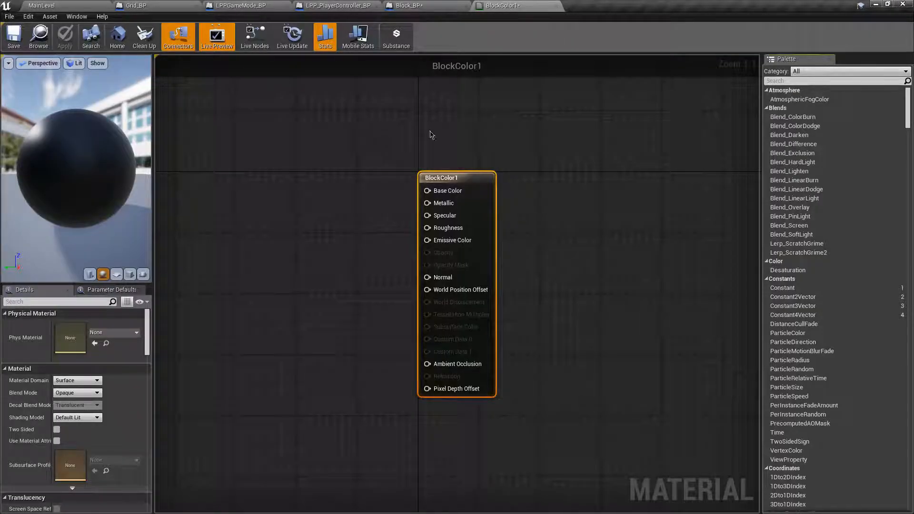
right_click_drag(649, 216, 536, 218)
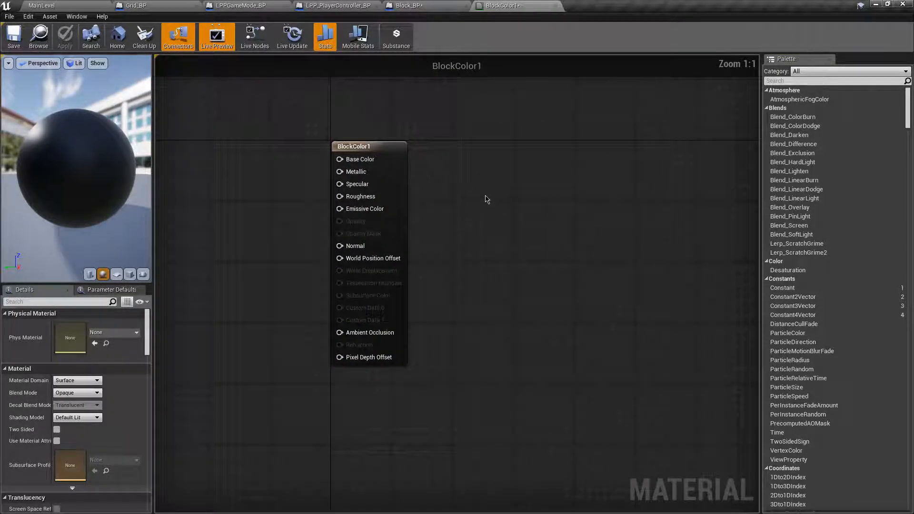
right_click_drag(486, 200, 466, 223)
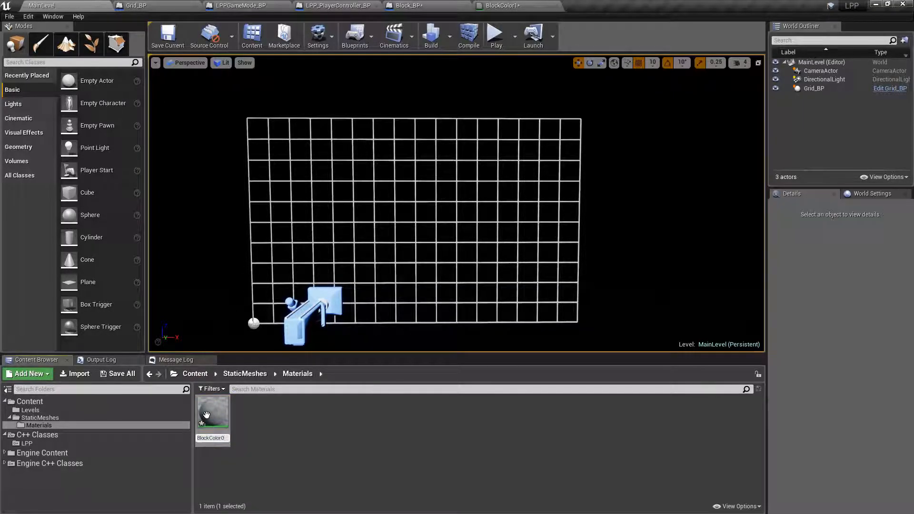
key("Return")
Close and reopen the BlockColor0 material so its graph is loaded under the new name
double_click(212, 412)
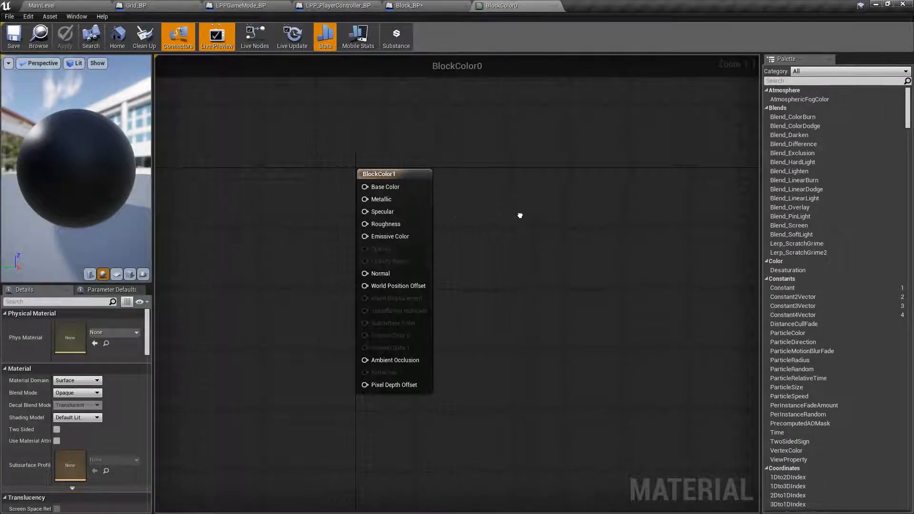
right_click_drag(516, 216, 541, 212)
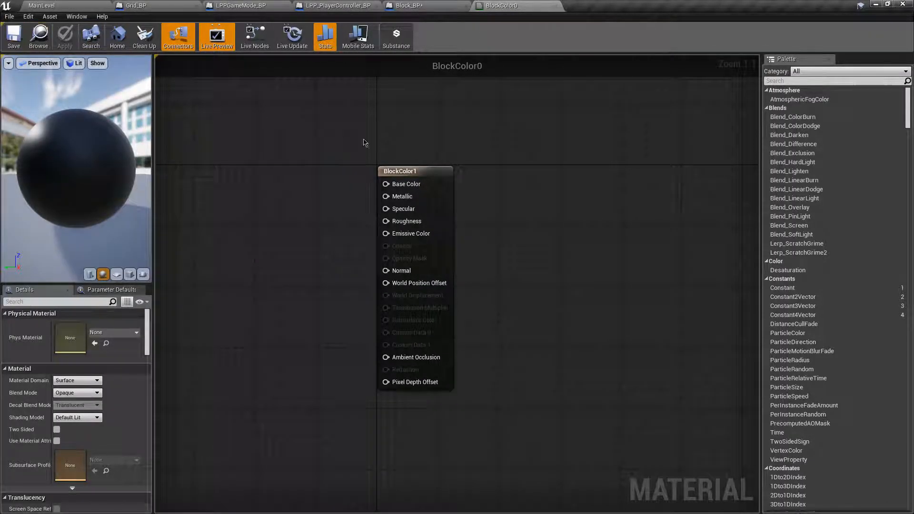
left_click(558, 5)
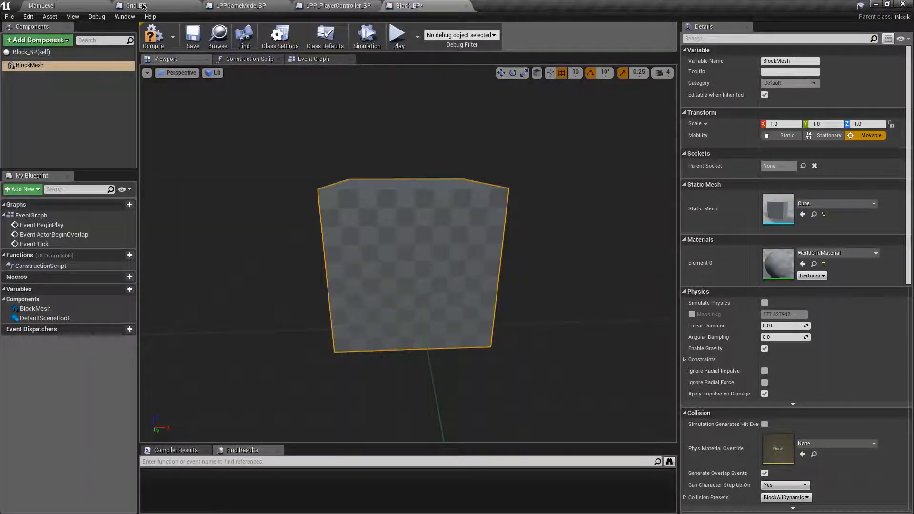
left_click(62, 6)
double_click(212, 412)
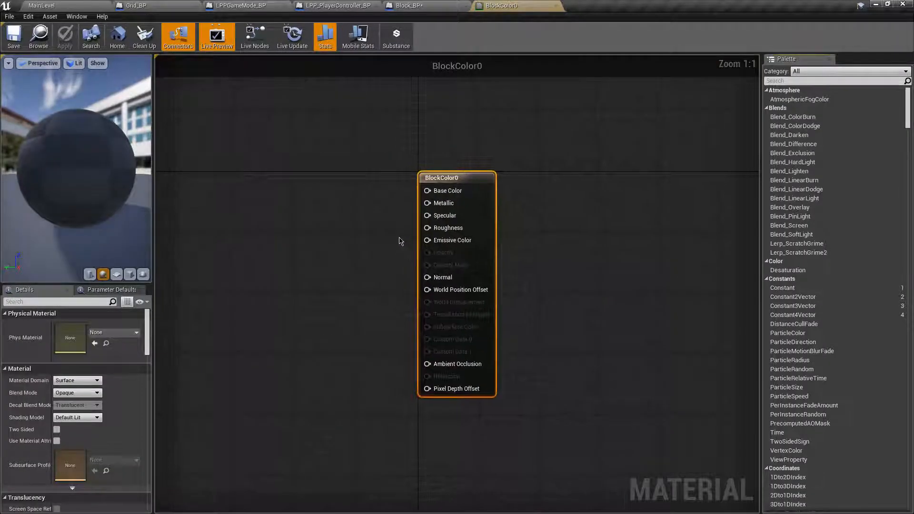
Add a Vector Parameter node to the BlockColor0 graph, leaving its parameter name as None
right_click_drag(404, 195, 506, 190)
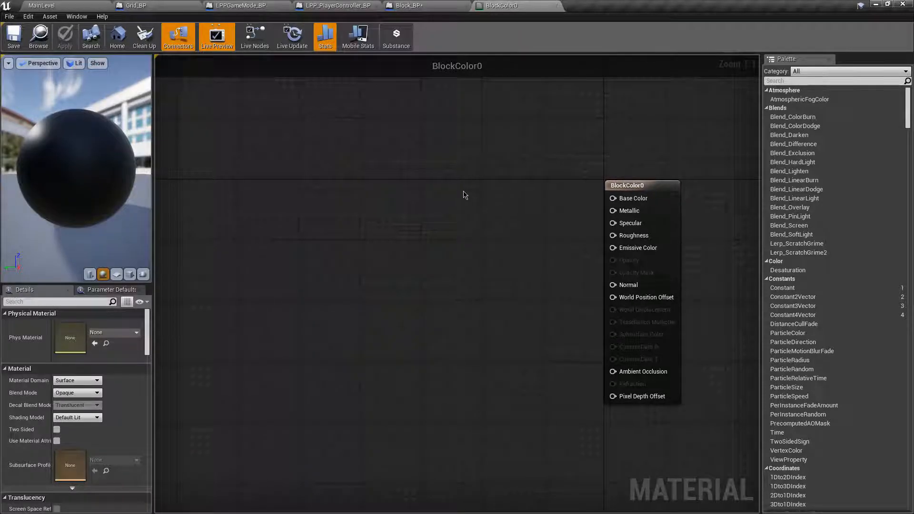
left_click(408, 197)
type("vvvvv")
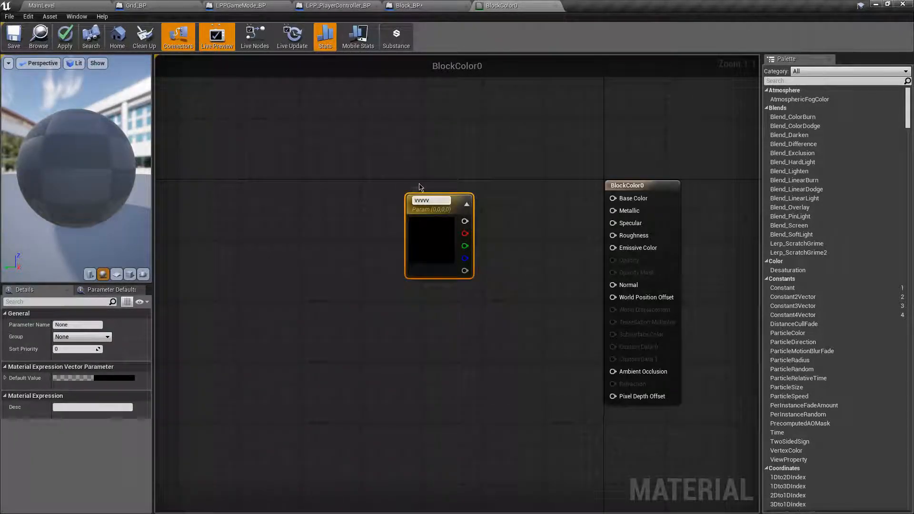
key("BackSpace")
key("BackSpace")
key("BackSpace")
left_click(466, 180)
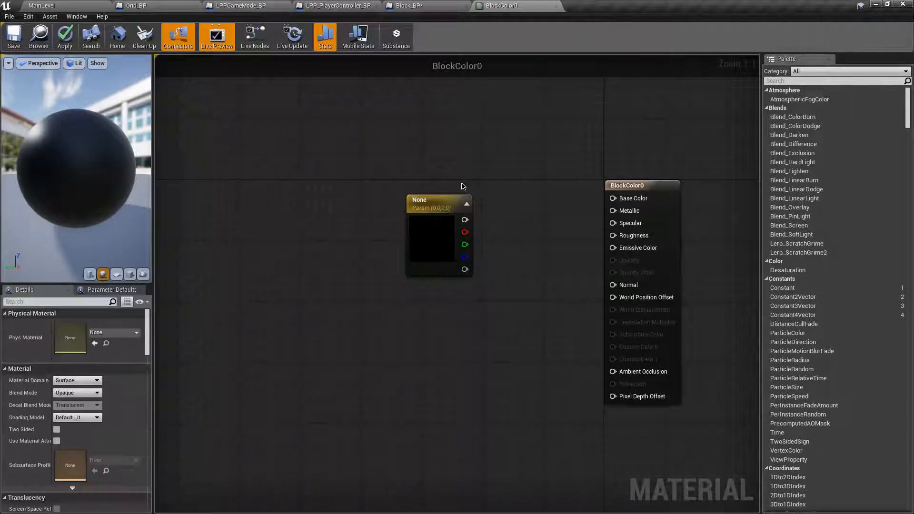
Place the vector parameter node in front of the BlockColor0 result node, roughly level with its inputs
left_click_drag(443, 196, 405, 183)
left_click(433, 163)
right_click_drag(515, 153, 483, 177)
left_click_drag(385, 227, 376, 227)
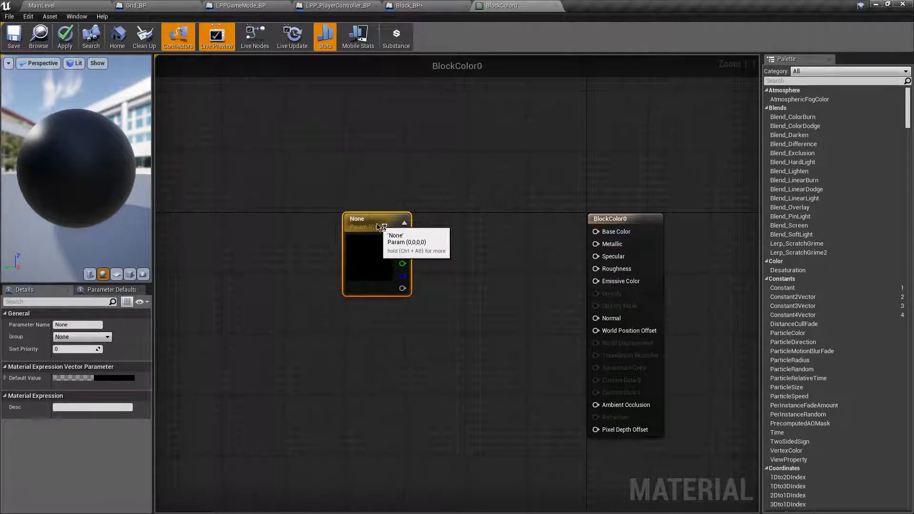
left_click(367, 184)
Set the vector parameter's default colour to a yellow-orange with red 1.0, green about 0.403 and blue 0.0
left_click(369, 223)
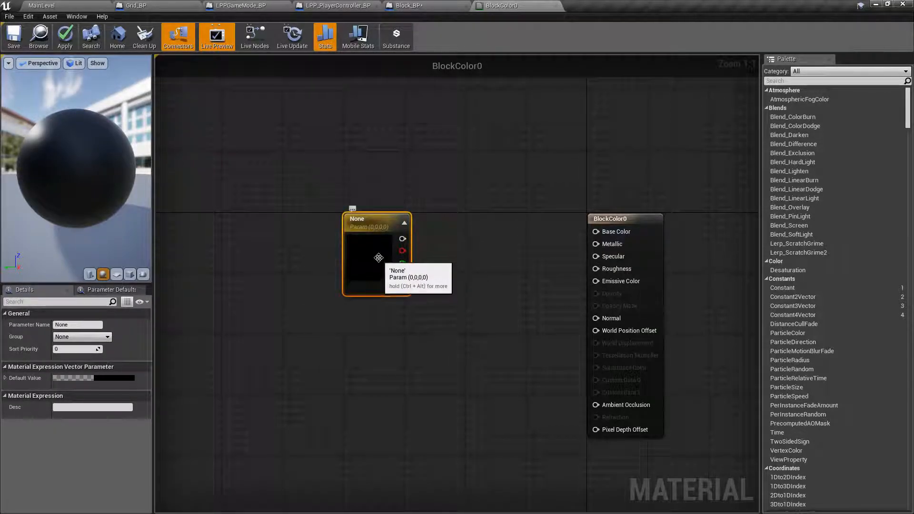
double_click(376, 253)
left_click_drag(436, 332, 459, 353)
left_click_drag(518, 373, 521, 288)
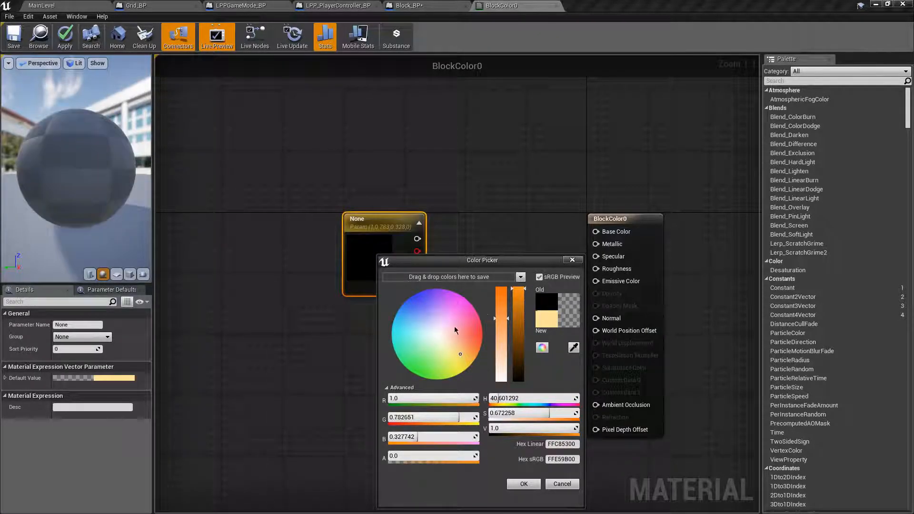
left_click_drag(453, 351, 467, 352)
left_click_drag(501, 308, 502, 287)
left_click_drag(476, 357, 479, 353)
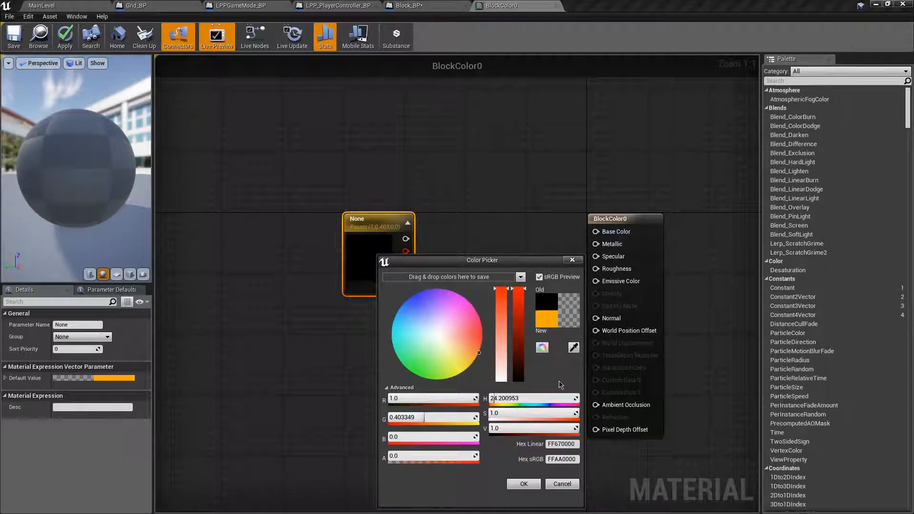
left_click(524, 484)
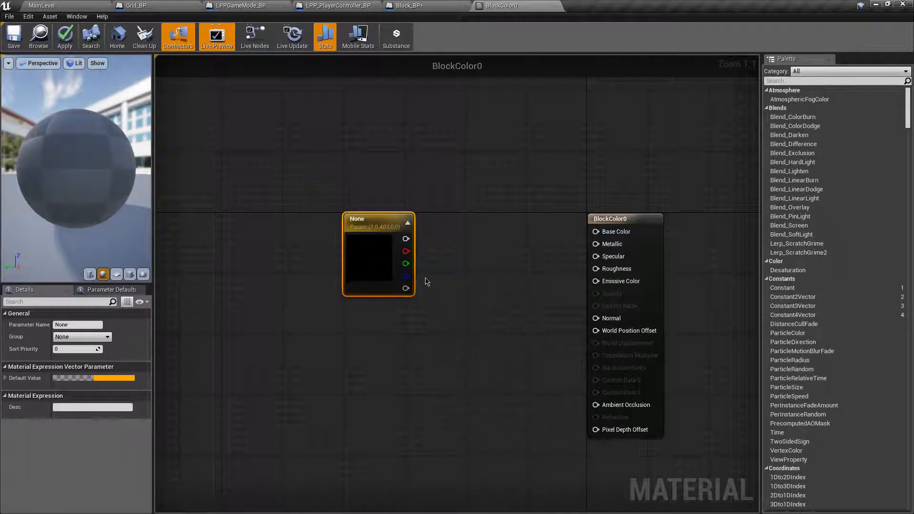
Connect the vector parameter's combined colour output to the Base Color input of BlockColor0
left_click_drag(406, 238, 595, 232)
right_click_drag(483, 231, 541, 210)
left_click(504, 180)
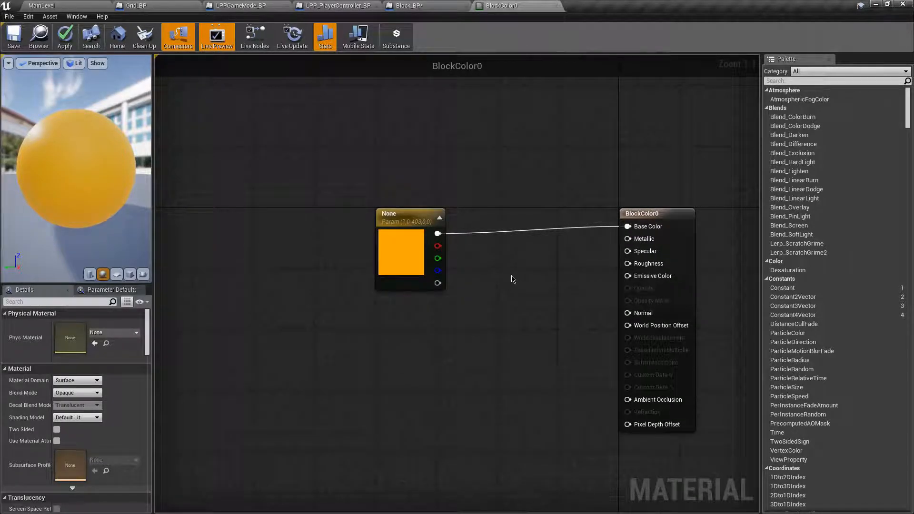
Change the vector parameter's green value to 0.194 for a deeper orange and deselect the node
double_click(408, 252)
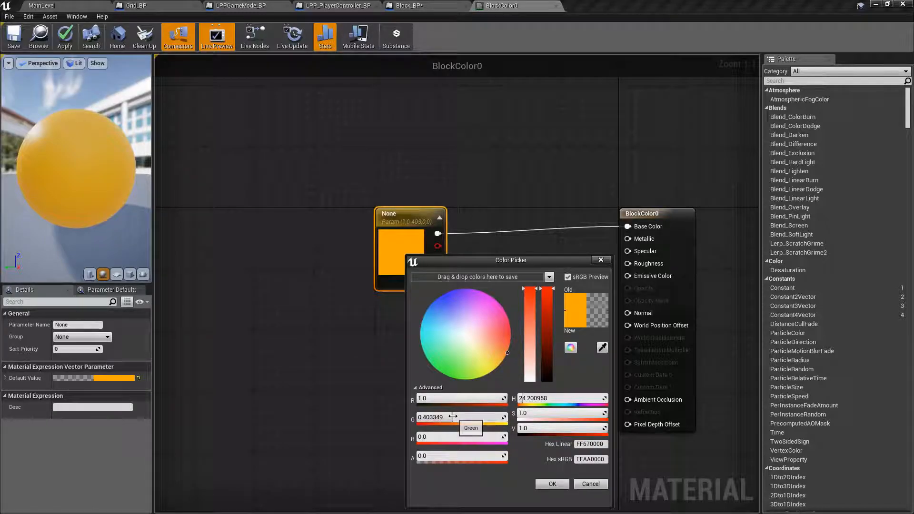
left_click_drag(452, 418, 434, 418)
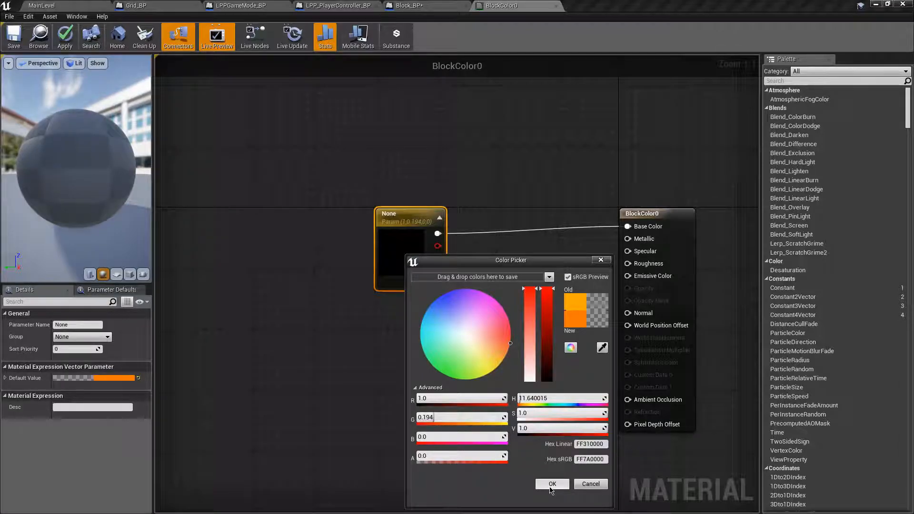
left_click(552, 484)
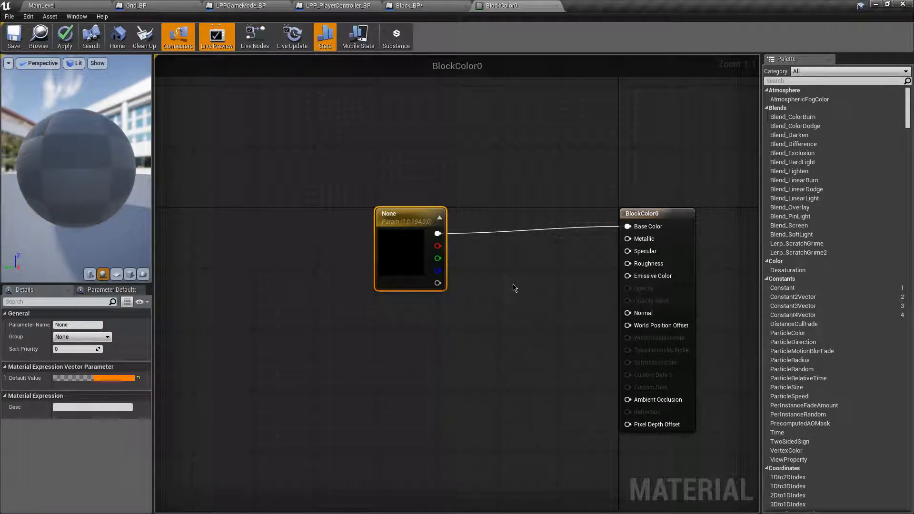
scroll(466, 226, "down", 2)
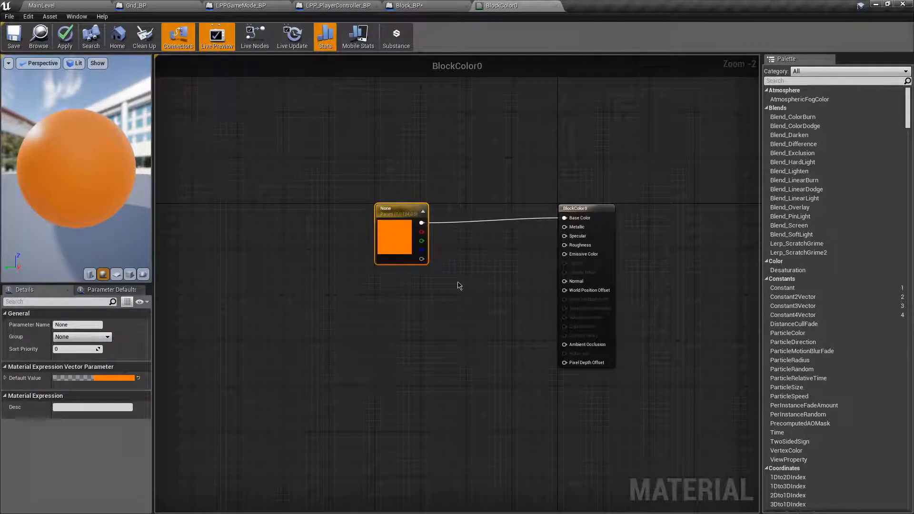
scroll(458, 266, "up", 2)
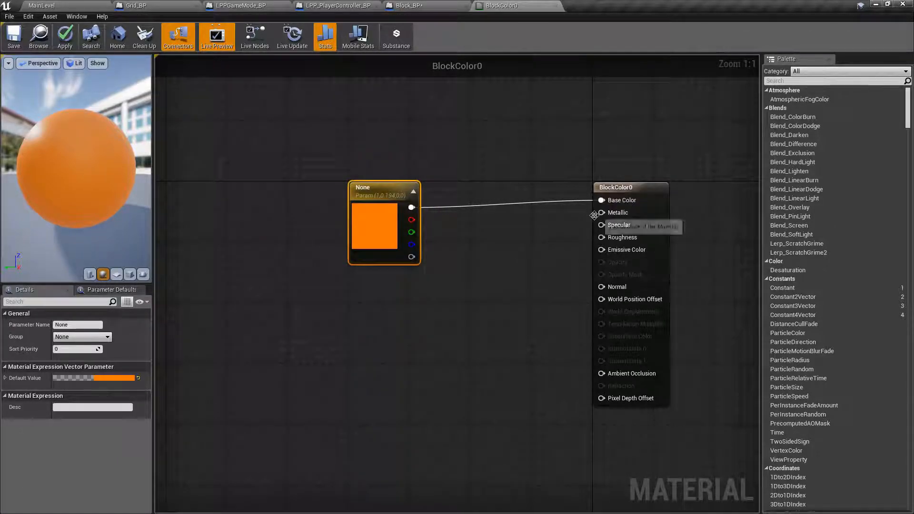
right_click_drag(541, 294, 499, 278)
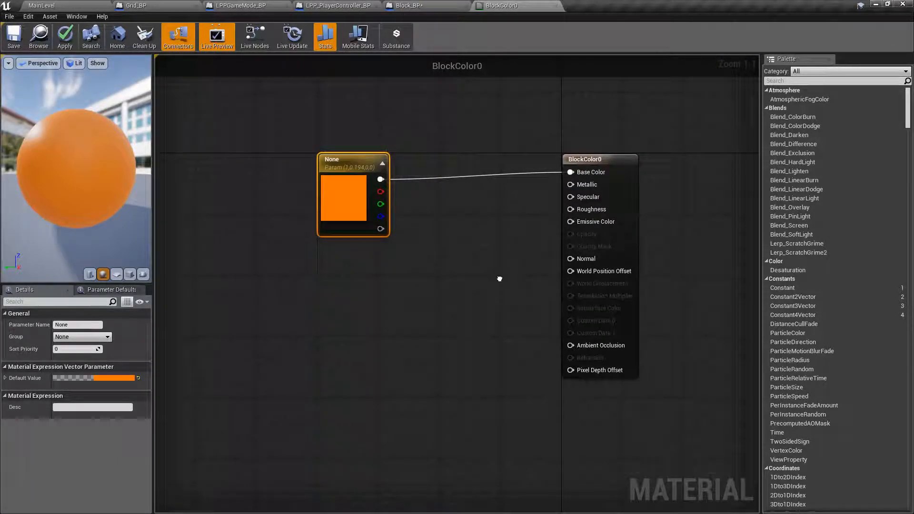
left_click(444, 284)
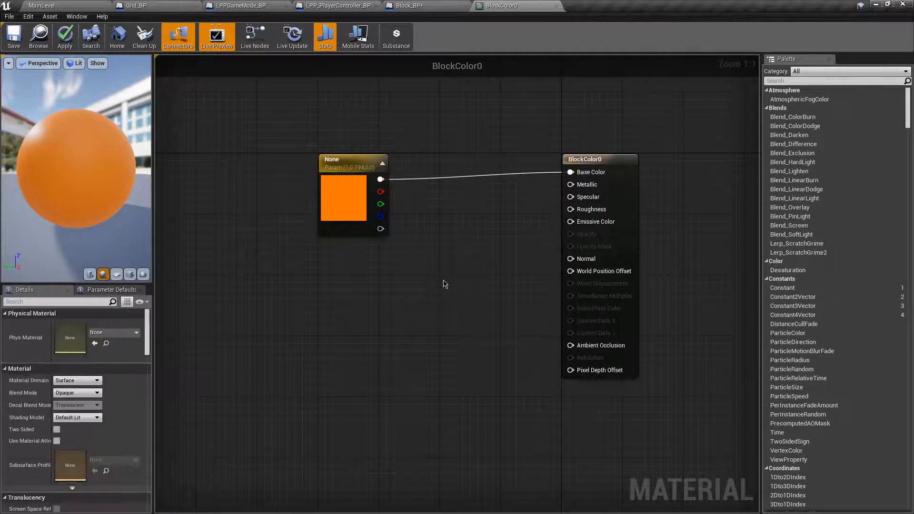
Save the BlockColor0 material
left_click(14, 40)
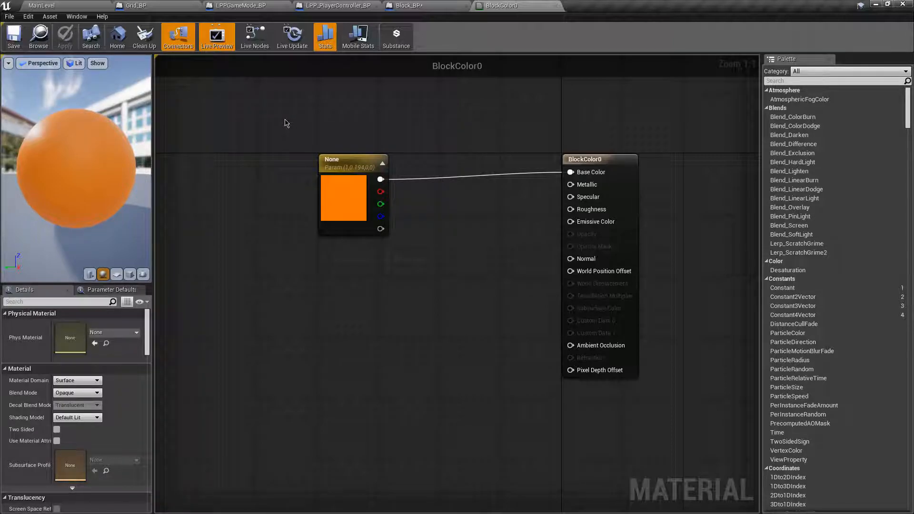
right_click_drag(393, 115, 377, 154)
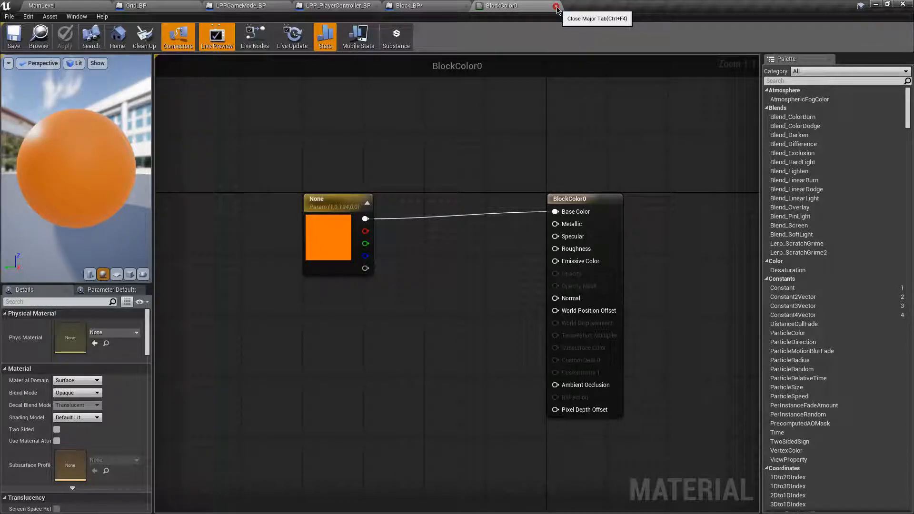
mouse_move(484, 139)
right_mouse_down()
mouse_move(461, 155)
mouse_move(493, 137)
mouse_move(498, 152)
mouse_move(488, 169)
mouse_move(484, 147)
right_mouse_up()
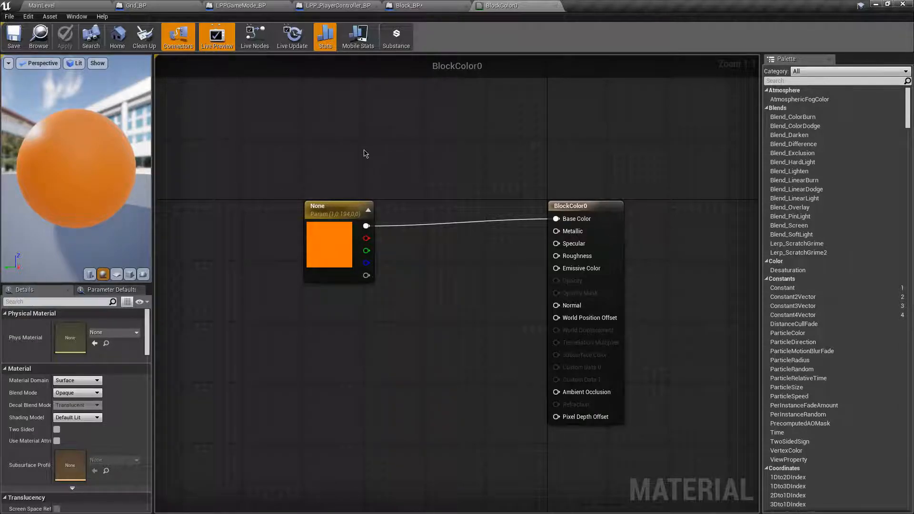
right_click_drag(424, 129, 443, 139)
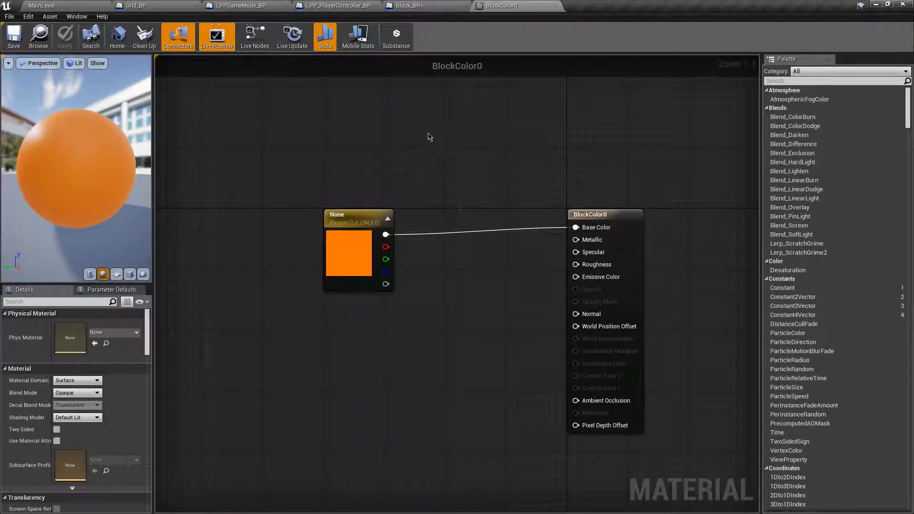
left_click(408, 5)
left_click(501, 5)
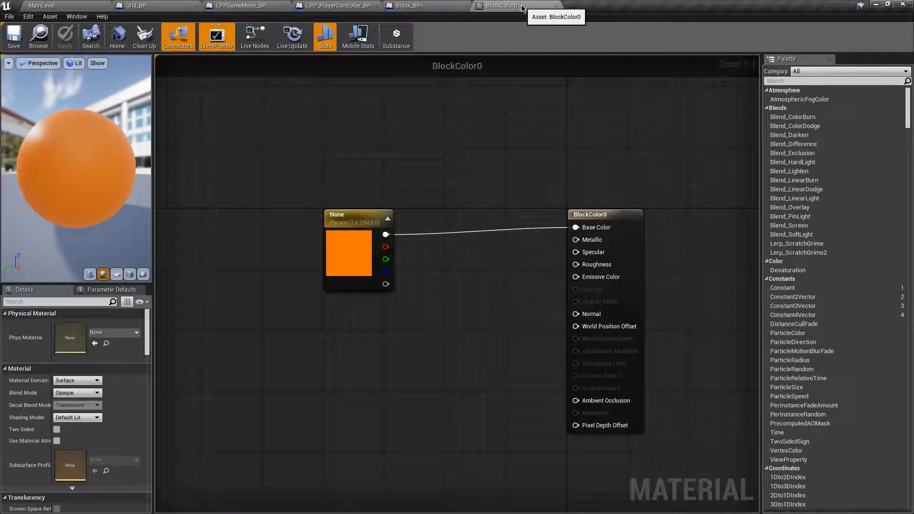
left_click(408, 6)
left_click(504, 6)
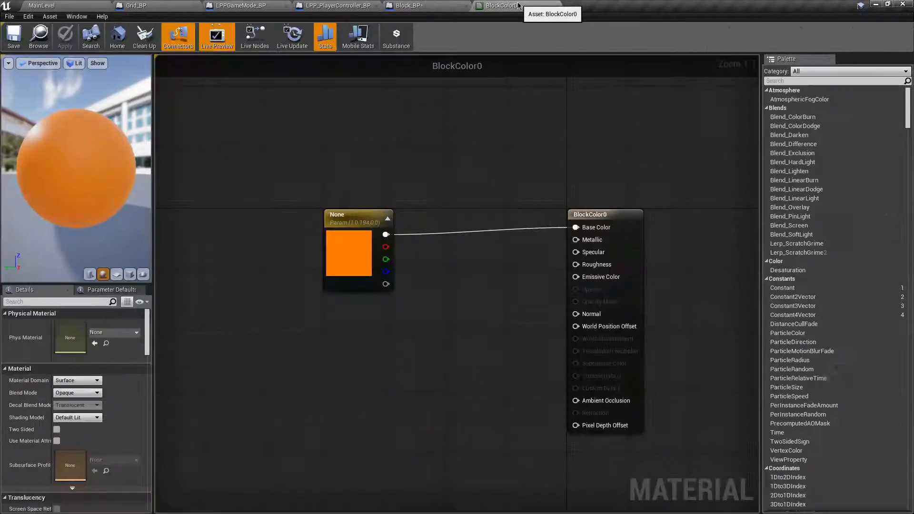
left_click(409, 5)
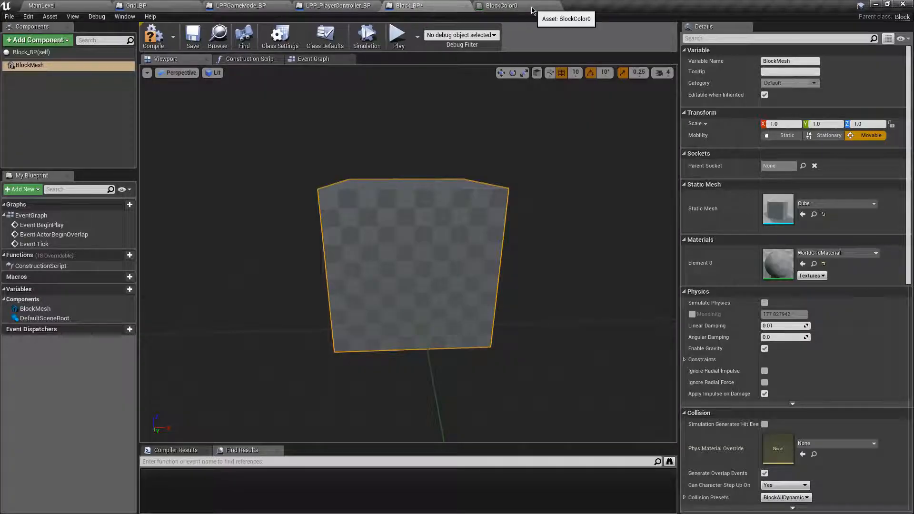
left_click(549, 6)
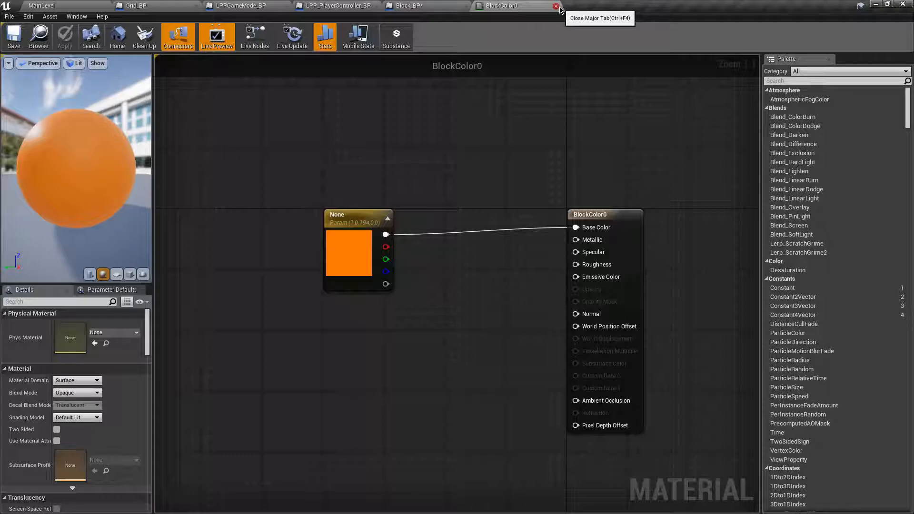
Close the BlockColor0 editor and duplicate the BlockColor0 material in the Materials folder as BlockColor1
left_click(555, 6)
left_click(43, 5)
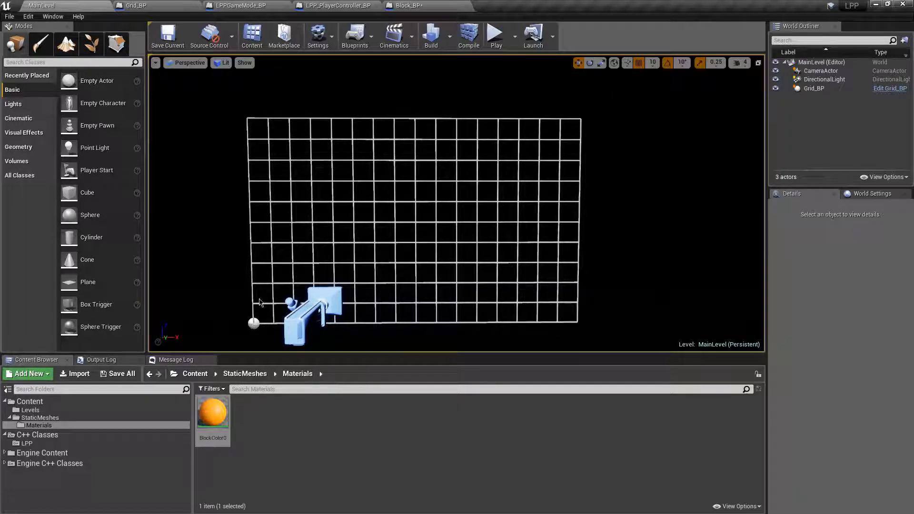
right_click(211, 413)
left_click(234, 239)
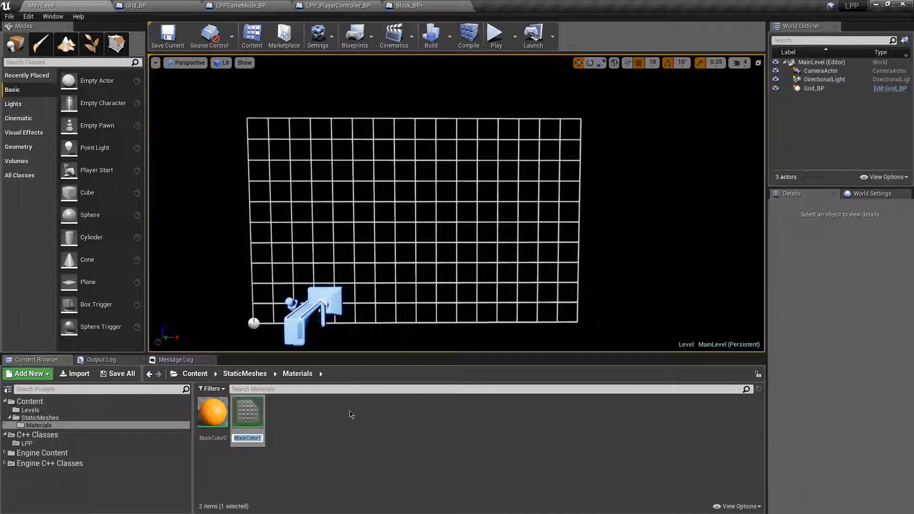
key("Return")
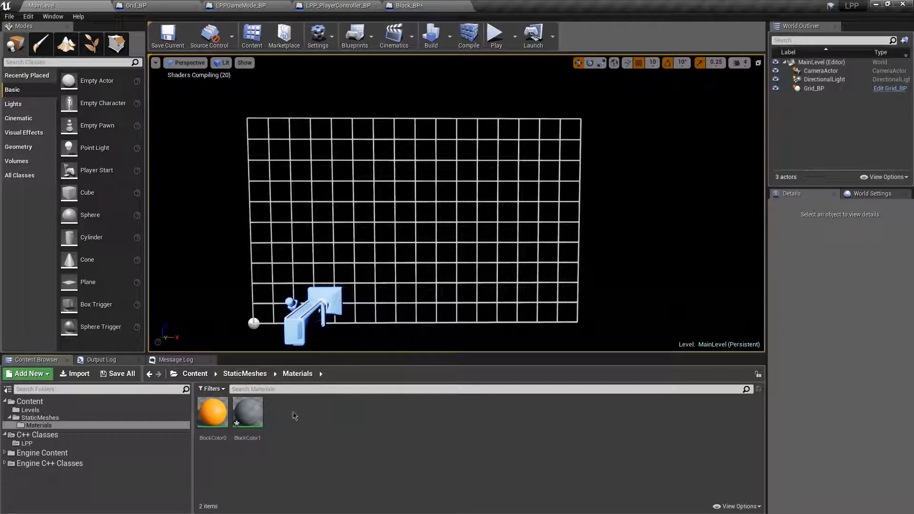
Set BlockColor1's vector parameter to a light bluish grey with red 0.486, green 0.519 and blue 0.542, and save the material
double_click(247, 412)
right_click_drag(377, 261, 429, 284)
left_click(210, 212)
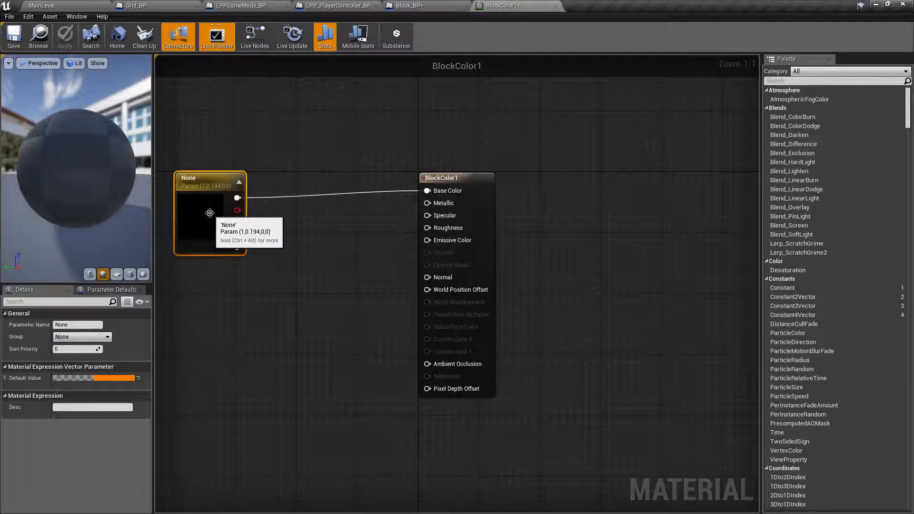
double_click(198, 216)
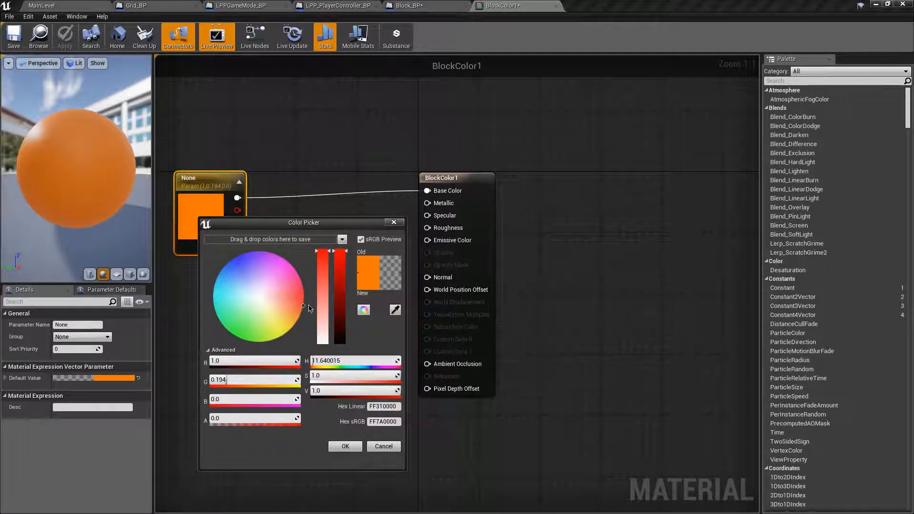
left_click(255, 295)
left_click_drag(340, 276, 339, 290)
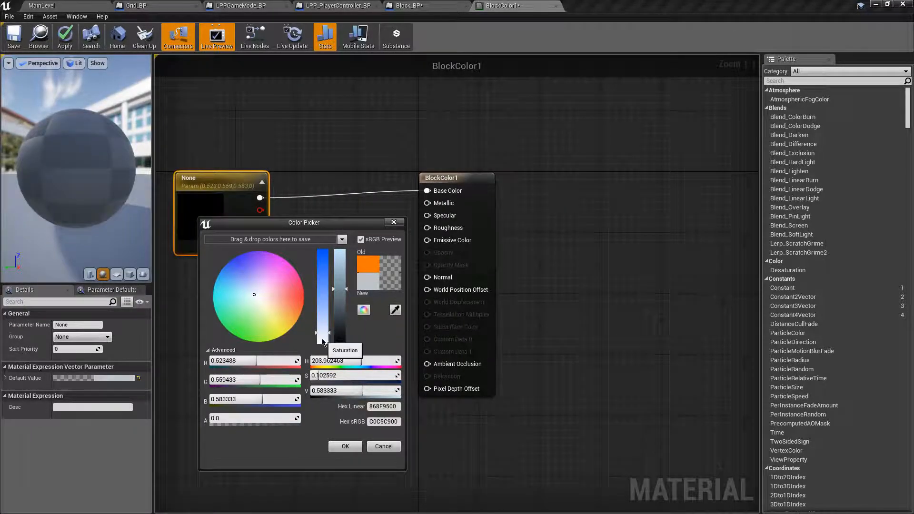
left_click(336, 293)
left_click(347, 445)
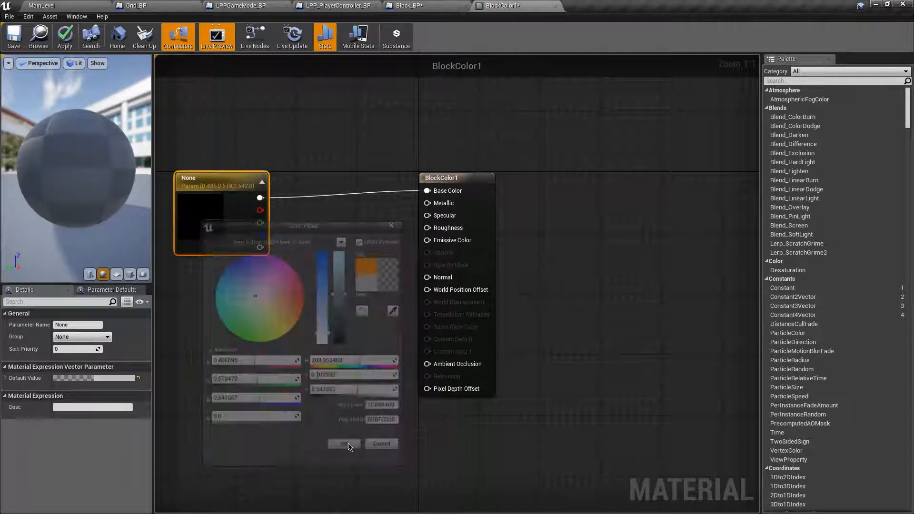
left_click(13, 45)
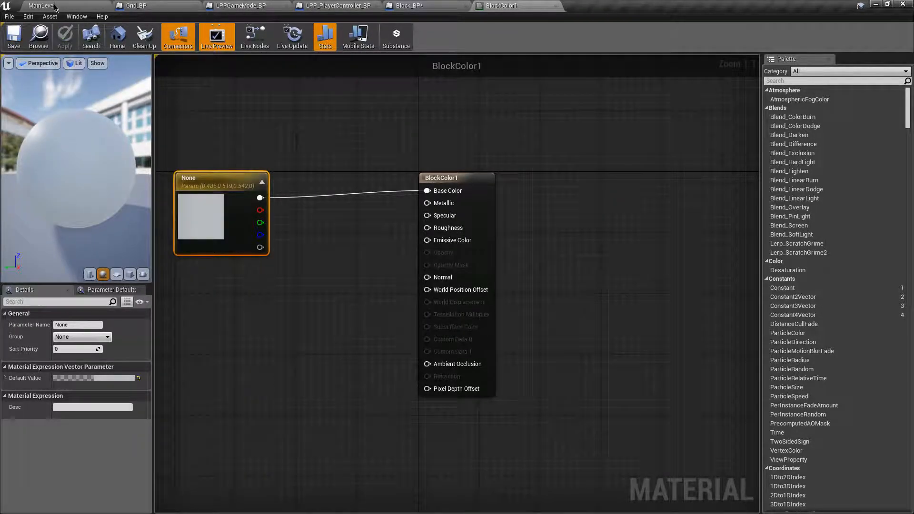
Return to Block_BP and open its Construction Script graph
left_click(55, 7)
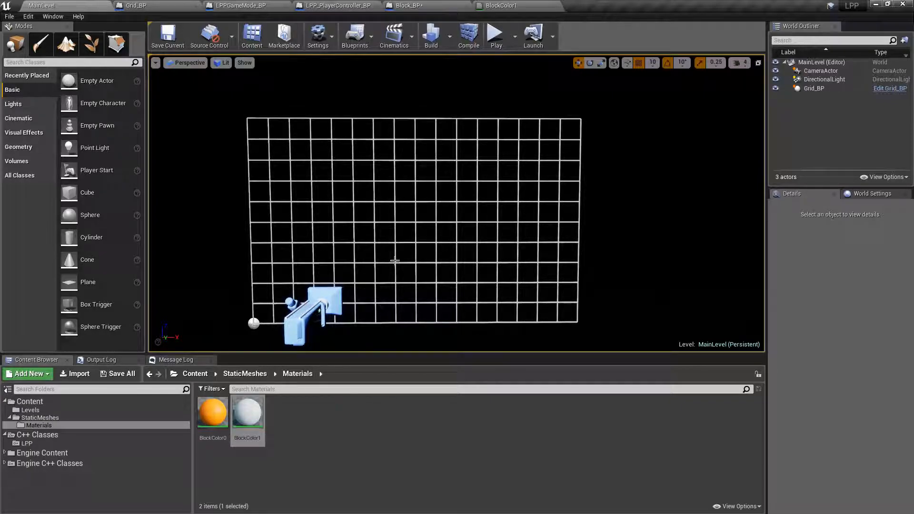
left_click(421, 7)
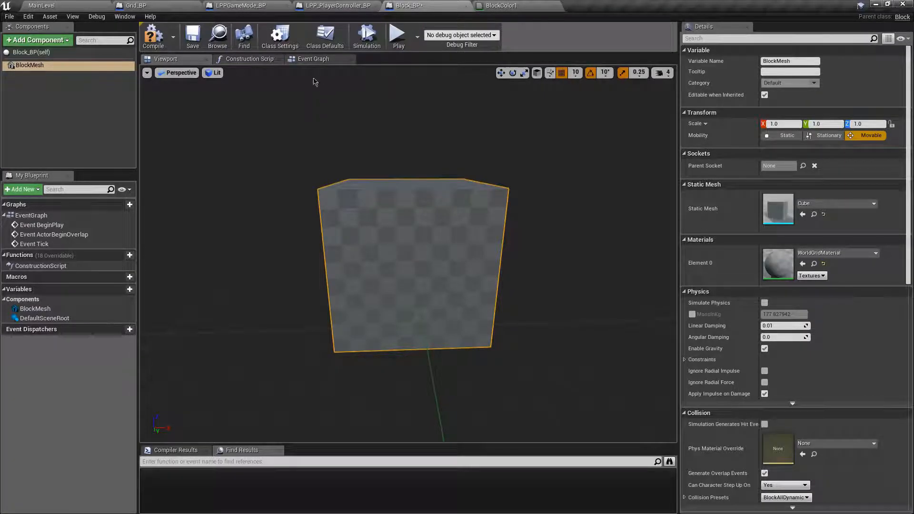
left_click(248, 61)
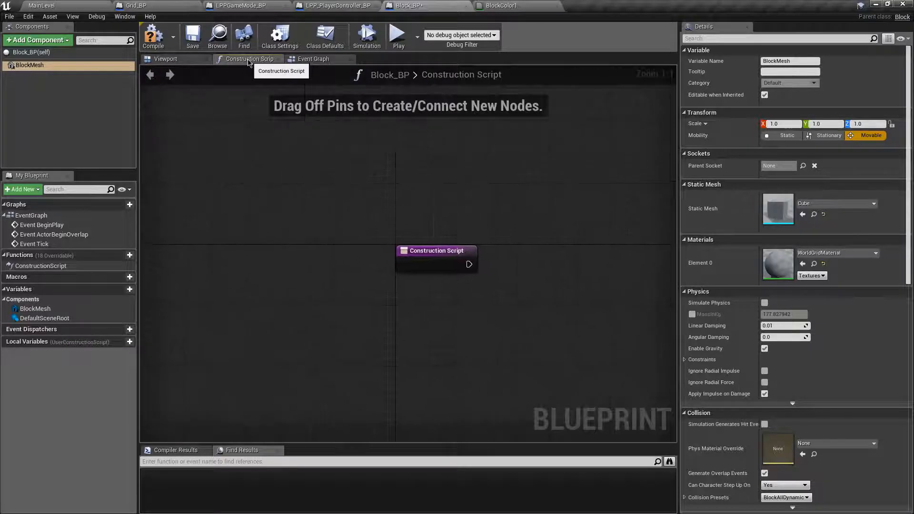
right_click_drag(414, 164, 379, 155)
right_click_drag(248, 294, 227, 274)
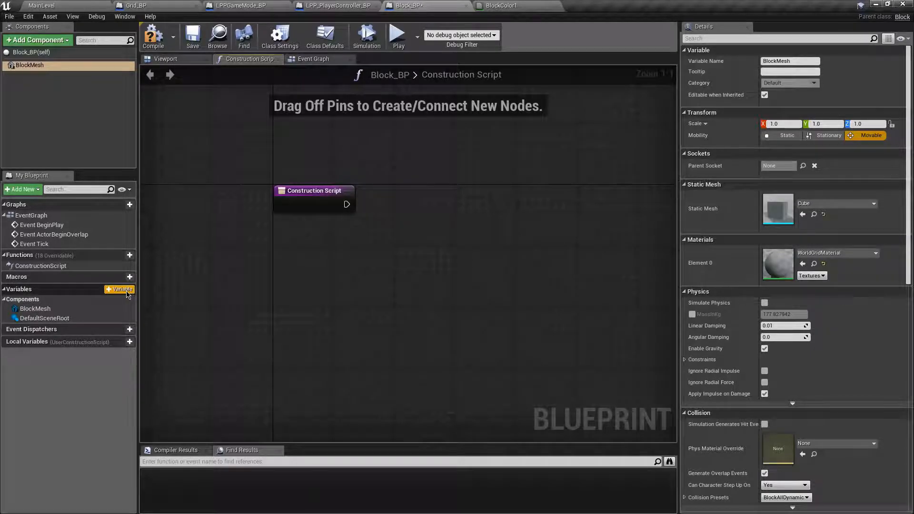
Add a Boolean variable named bIsColor0 to Block_BP
left_click(126, 291)
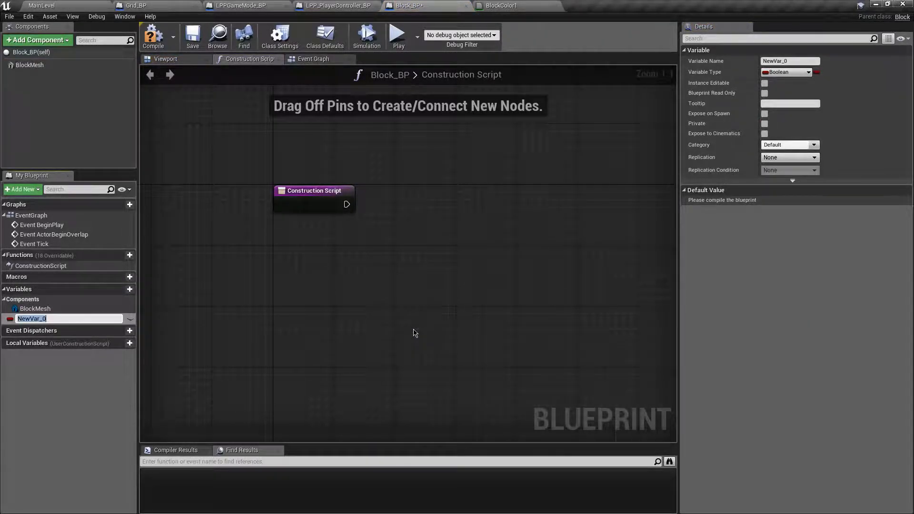
type("My")
key("BackSpace")
key("BackSpace")
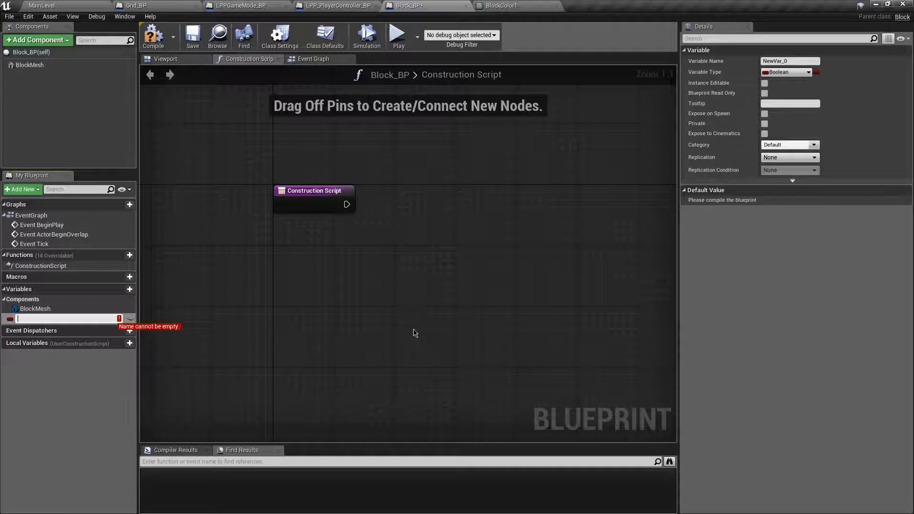
type("IsColor0")
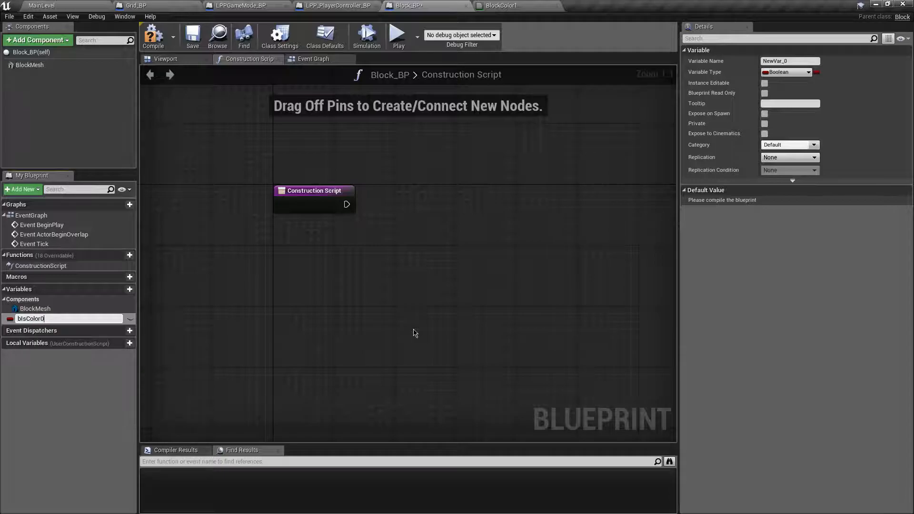
key("Return")
right_click_drag(457, 295, 451, 329)
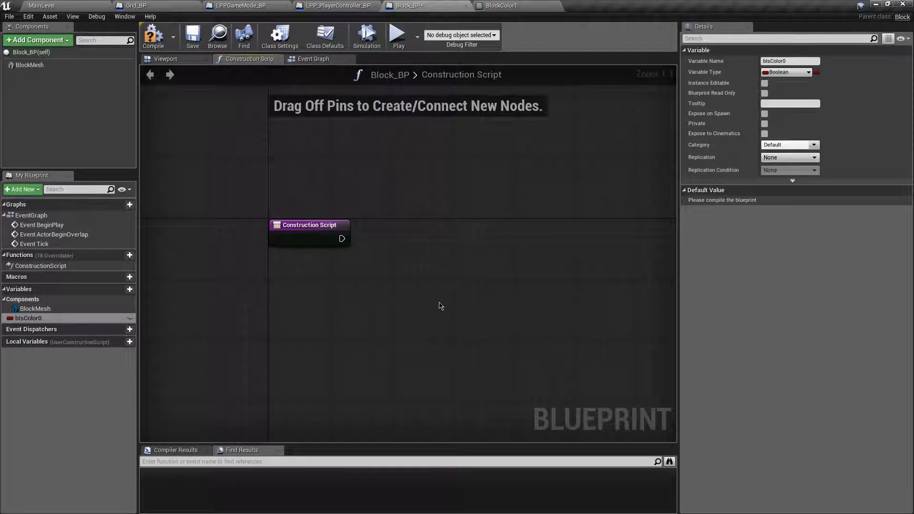
Rename the Boolean variable as bIsColor1 and compile the blueprint
left_click(91, 321)
key("F2")
type("bIsColor1")
key("Return")
left_click(276, 295)
mouse_move(232, 257)
right_mouse_down()
mouse_move(218, 244)
mouse_move(236, 239)
right_mouse_up()
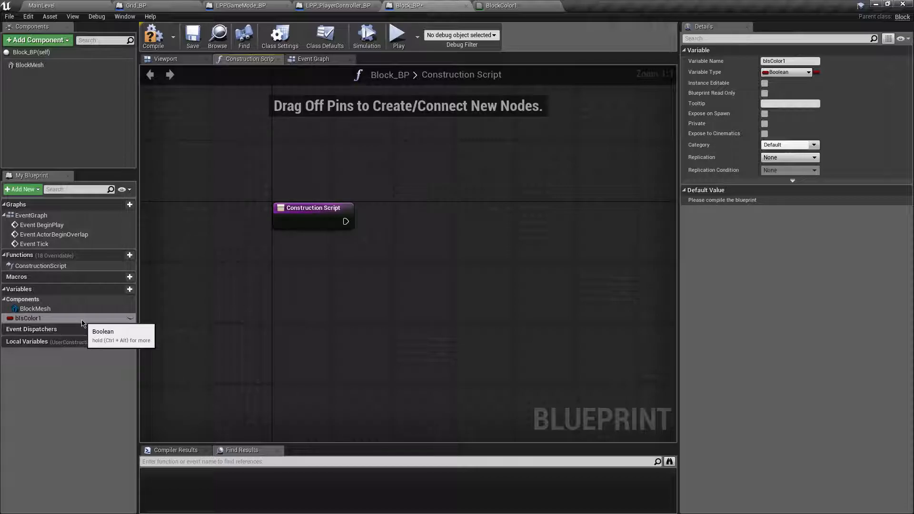
right_click_drag(398, 316, 440, 326)
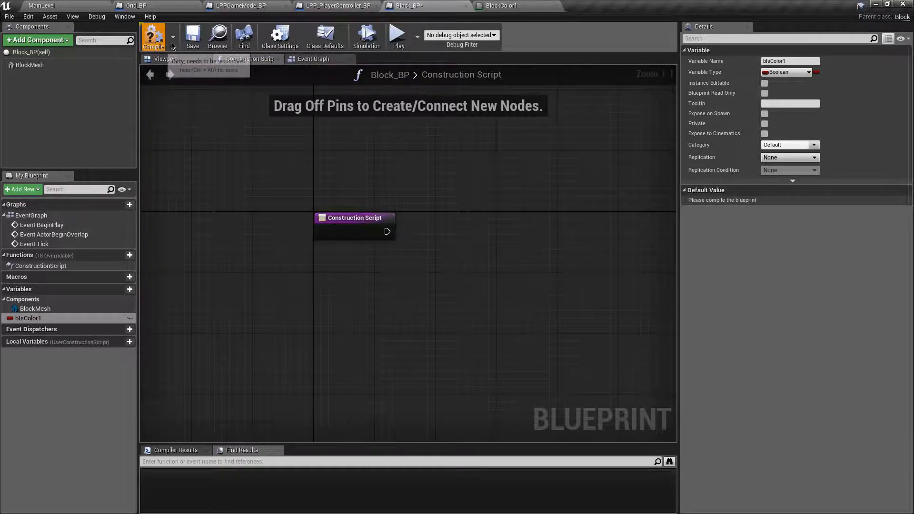
left_click(152, 36)
right_click_drag(238, 180, 249, 245)
mouse_move(260, 288)
right_mouse_down()
mouse_move(244, 265)
mouse_move(244, 301)
mouse_move(243, 284)
right_mouse_up()
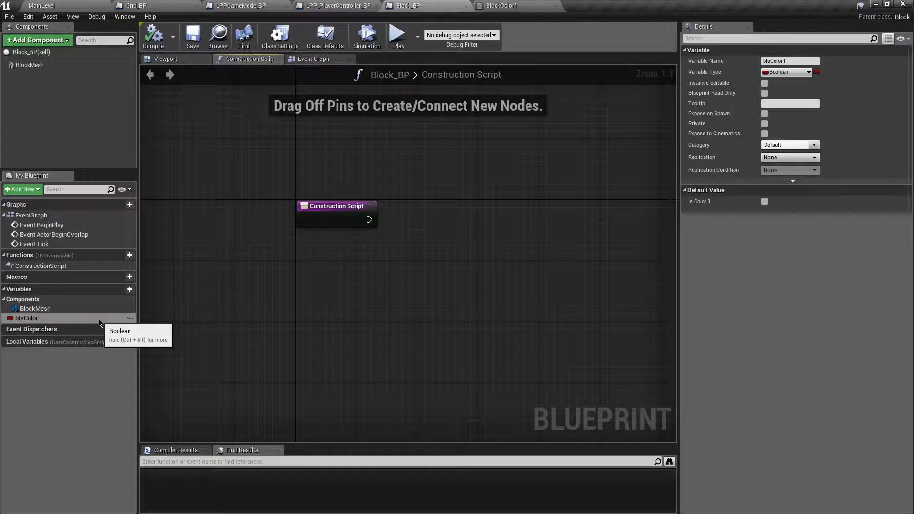
right_click_drag(244, 323, 204, 279)
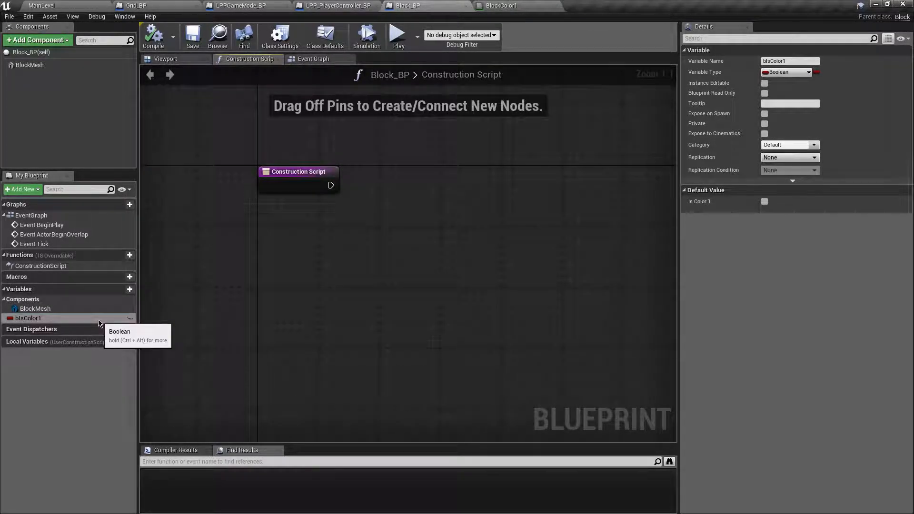
Add a bIsColor1 getter below the Construction Script node and a Branch node beside that node
left_click_drag(99, 320, 385, 213, "ctrl")
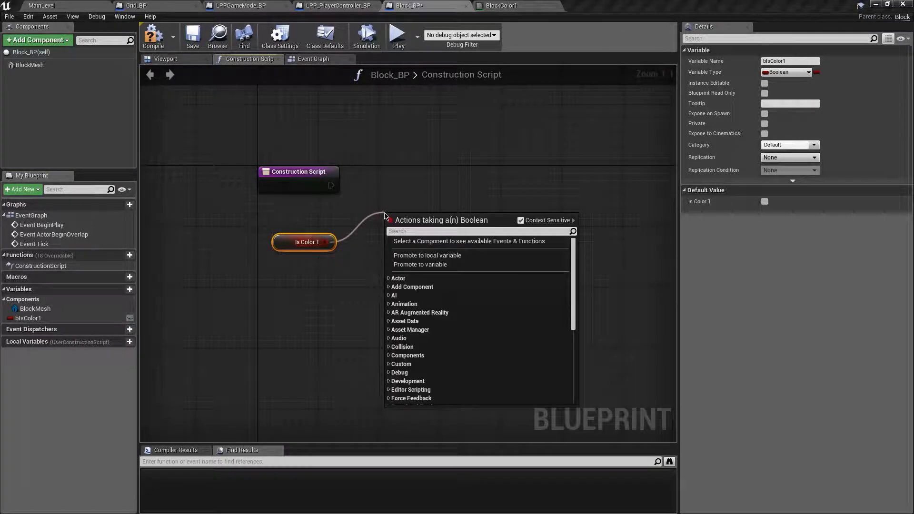
left_click(386, 199)
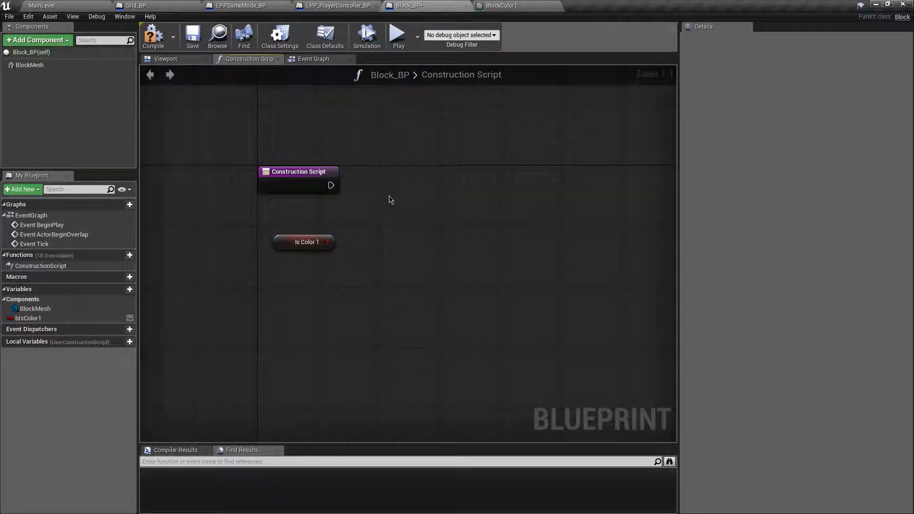
key("b")
left_click(402, 173)
left_click_drag(435, 178, 413, 172)
left_click(427, 150)
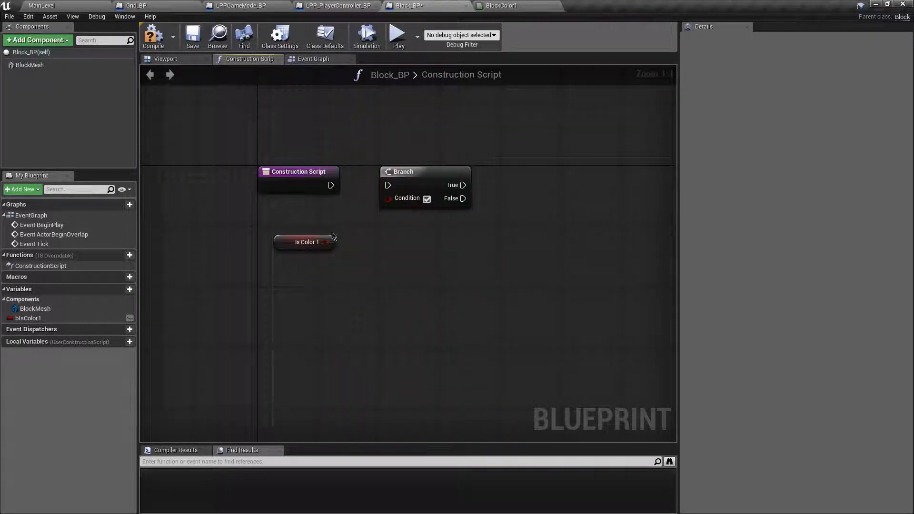
Connect Is Color 1 to the Branch's Condition and the Construction Script's execution output to the Branch, tucking the getter beneath the entry node
left_click_drag(325, 242, 388, 198)
left_click_drag(288, 249, 295, 220)
left_click(368, 137)
right_click_drag(403, 133, 367, 149)
left_click_drag(294, 202, 358, 205)
right_click_drag(403, 156, 369, 169)
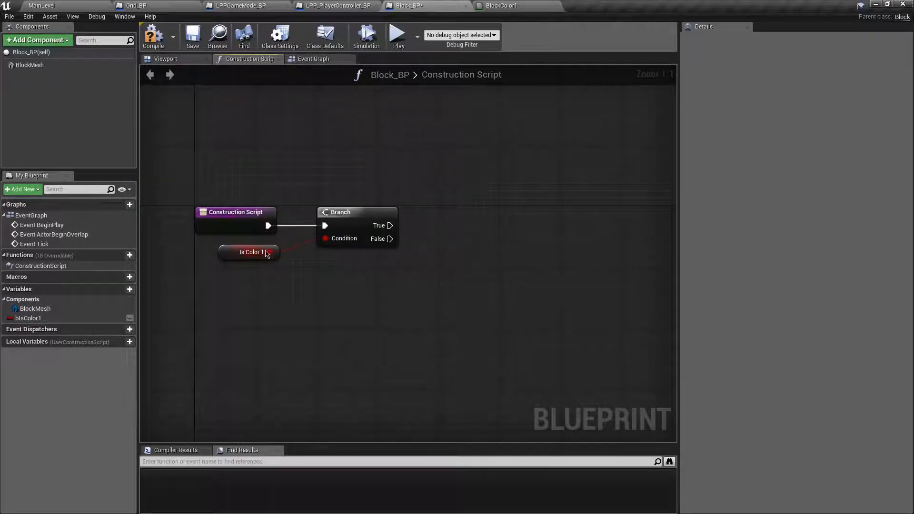
Place a reference to the BlockMesh component in the graph, just past the Branch node and slightly lower
right_click_drag(484, 157, 514, 174)
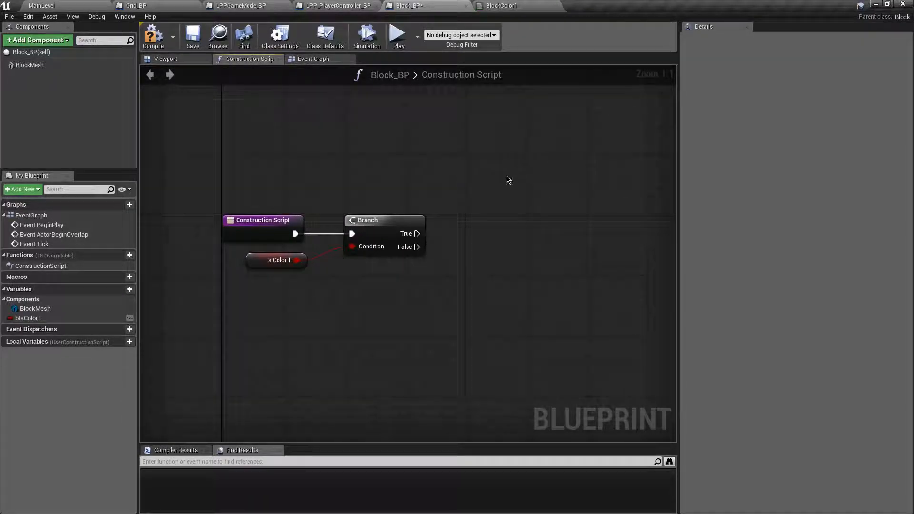
right_click_drag(522, 269, 490, 259)
left_click(90, 65)
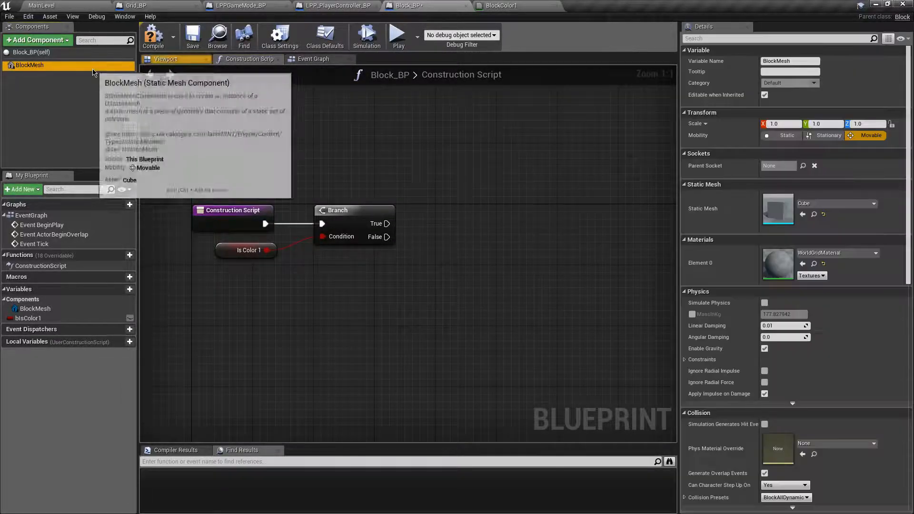
left_click_drag(90, 65, 451, 244)
left_click(433, 216)
Add a Set Material node from the Block Mesh reference, targeting that component, to the right of the Branch
left_click_drag(387, 223, 525, 217)
left_click(505, 196)
left_click_drag(456, 243, 508, 224)
type("set material")
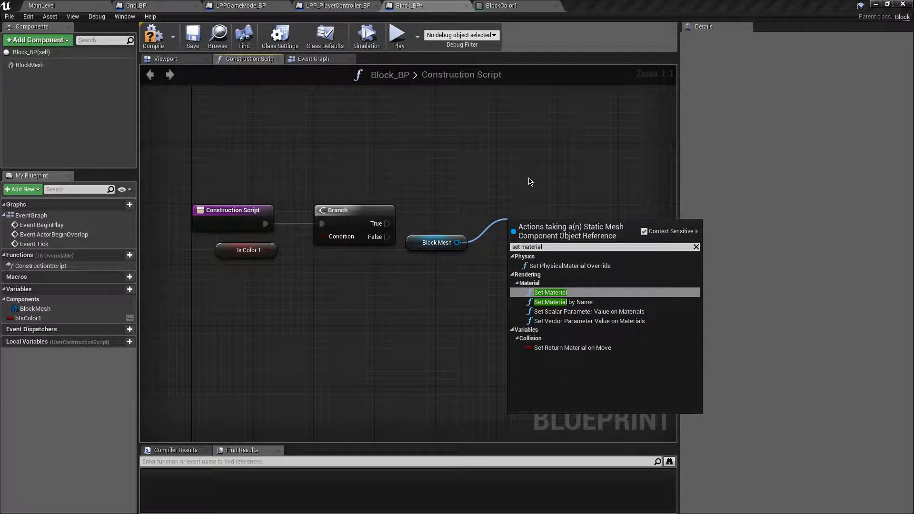
key("Return")
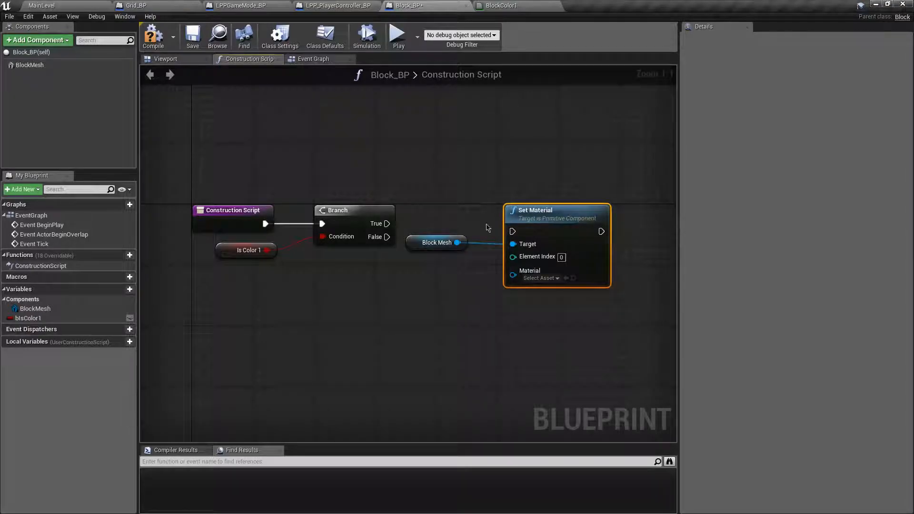
Connect the Branch's True output to Set Material, raise that node, and route the wire through a reroute point above the repositioned Block Mesh reference
left_click_drag(387, 223, 559, 152)
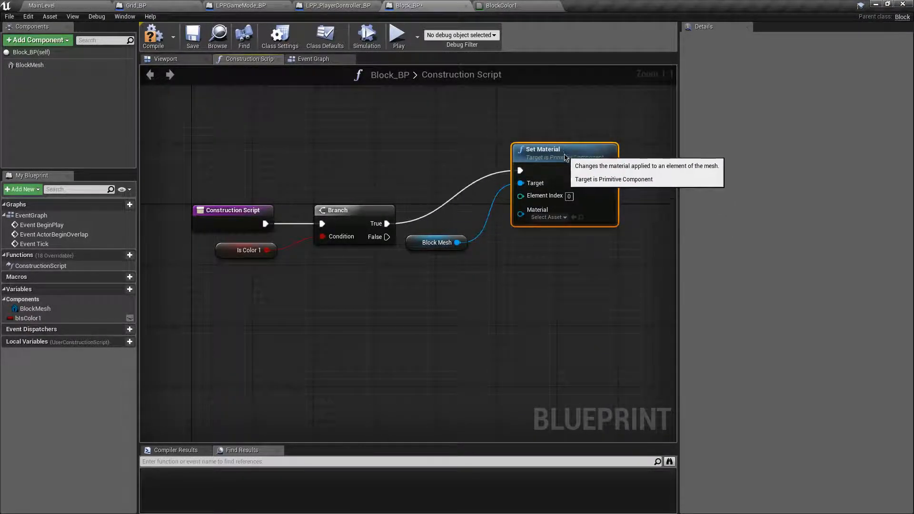
left_click(469, 193)
double_click(465, 190)
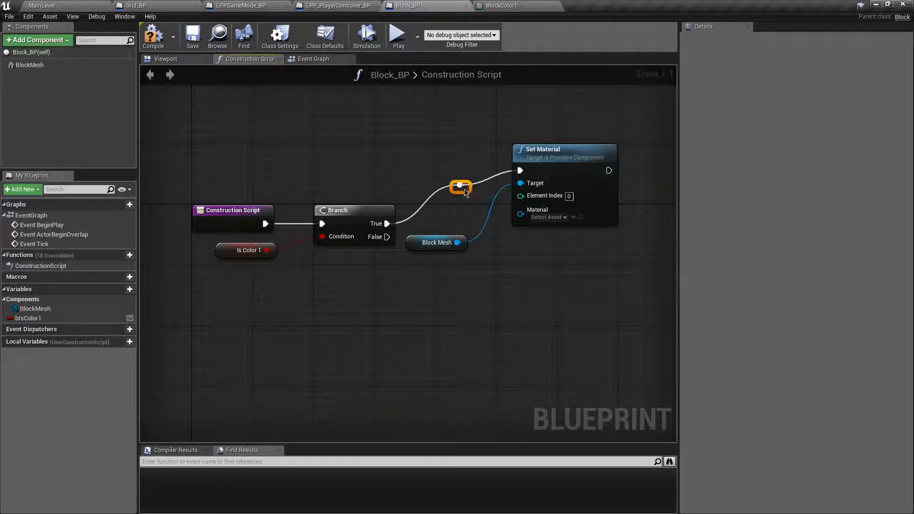
left_click_drag(464, 193, 424, 175)
left_click(448, 210)
left_click_drag(416, 250, 431, 225)
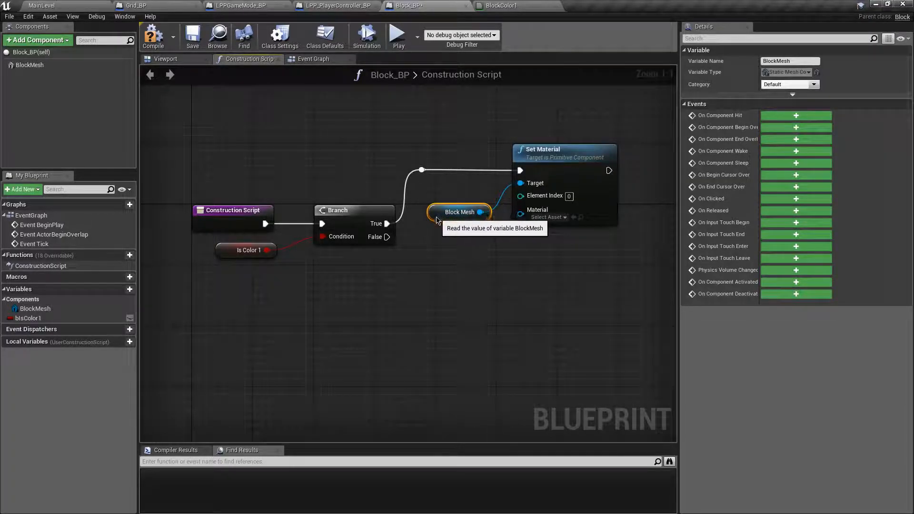
left_click(530, 262)
Duplicate the Set Material node below the original and connect Block Mesh to the copy's Target
right_click_drag(531, 261, 466, 253)
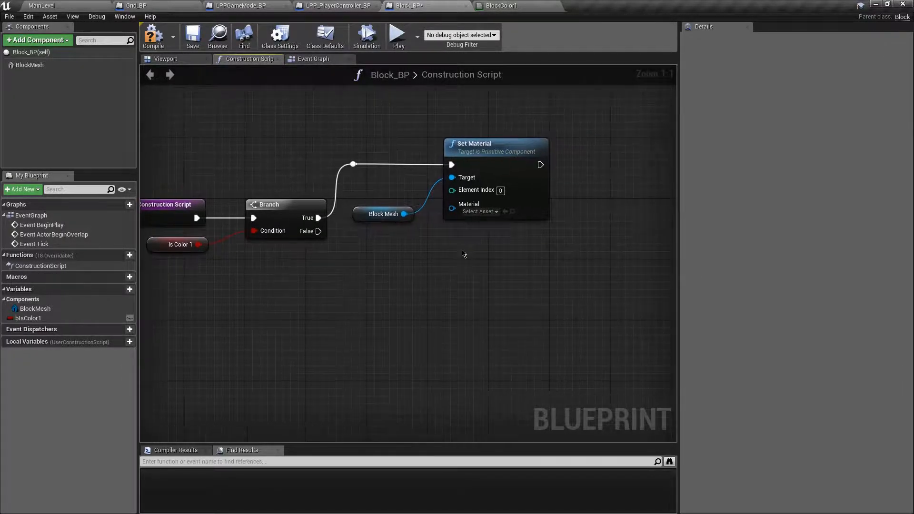
left_click_drag(441, 236, 537, 181)
key("ctrl+c")
key("ctrl+v")
left_click_drag(413, 218, 452, 269)
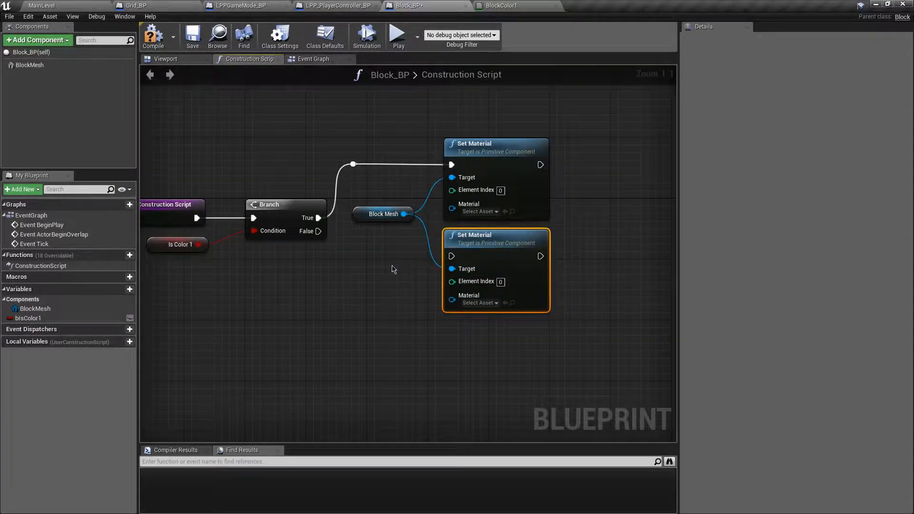
left_click_drag(363, 211, 371, 218)
left_click(372, 201)
Connect the Branch's False output to the lower Set Material through a reroute point, and align the nodes with Block Mesh between both branches
left_click_drag(316, 232, 452, 256)
double_click(347, 233)
left_click_drag(352, 239, 492, 172)
left_click(419, 208)
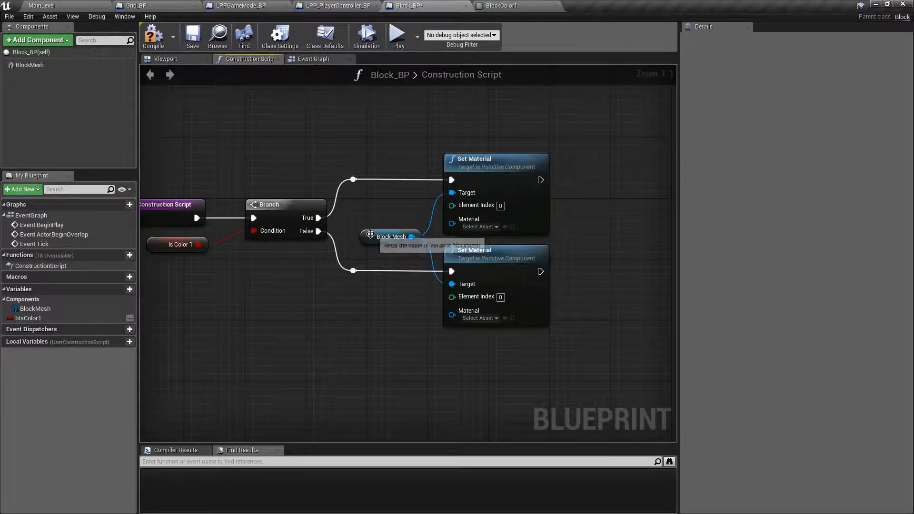
left_click_drag(370, 233, 379, 233)
left_click(376, 219)
right_click_drag(386, 222, 425, 224)
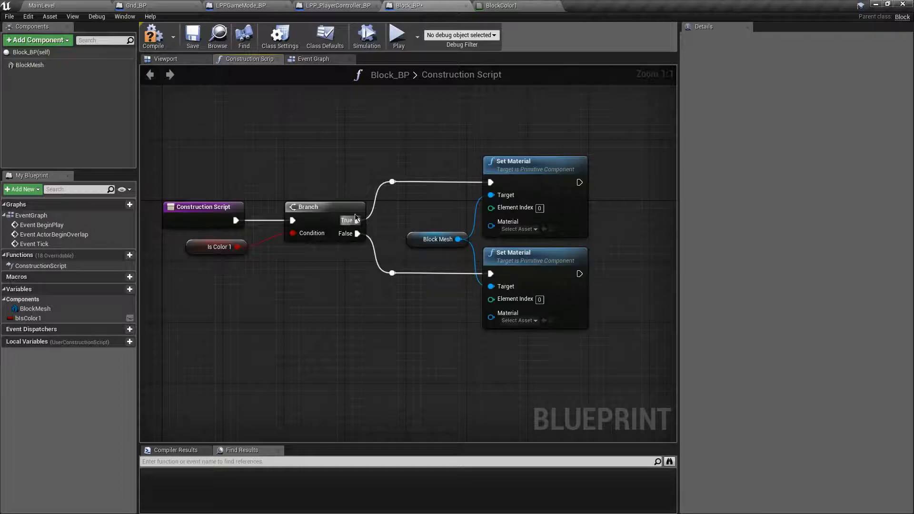
Assign BlockColor1 to the True branch's Set Material and BlockColor0 to the False branch's, and save the blueprint
left_click(525, 230)
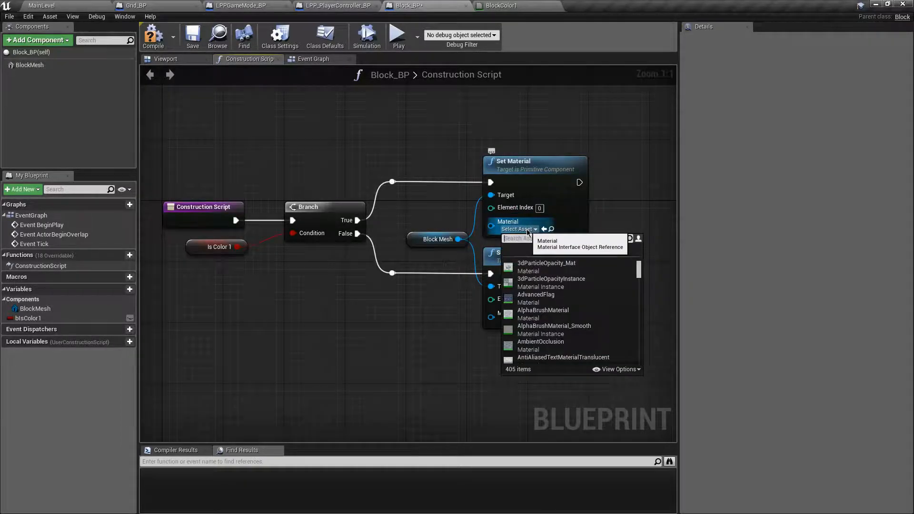
type("color1")
left_click(537, 271)
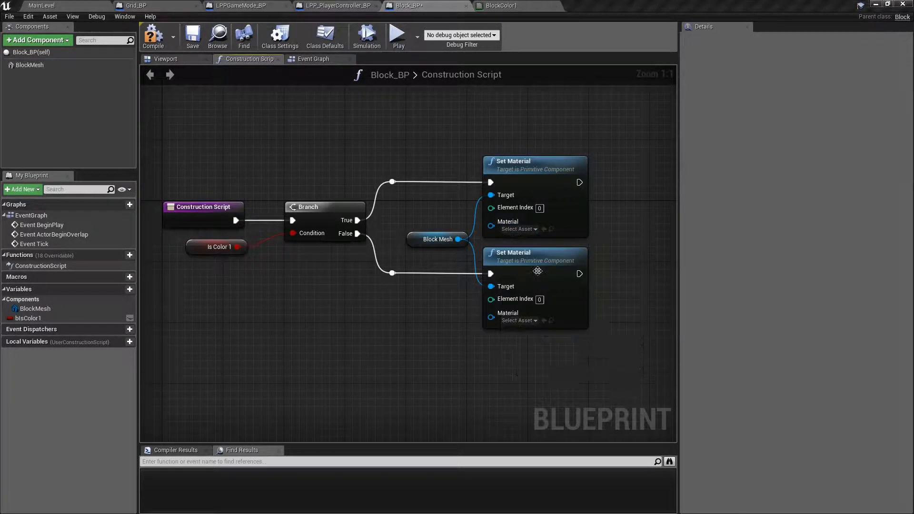
left_click(526, 321)
type("color")
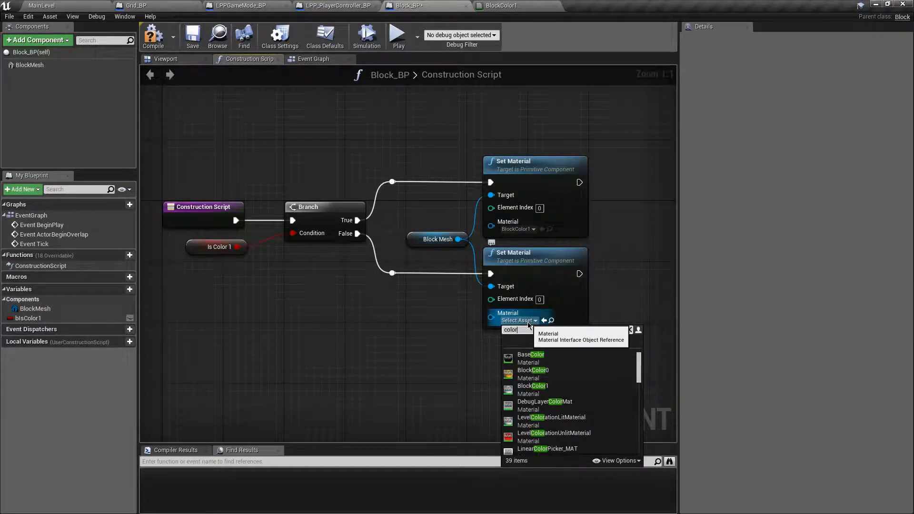
left_click(565, 375)
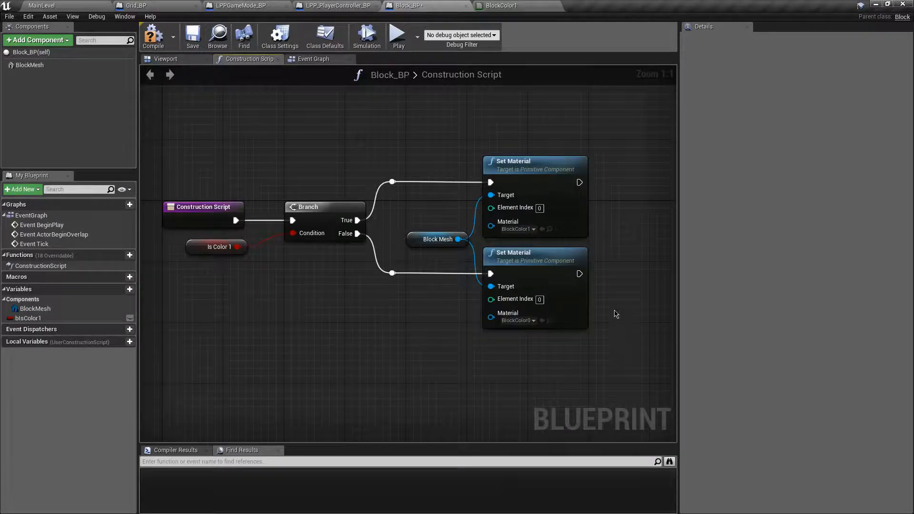
right_click_drag(633, 284, 609, 292)
left_click(191, 44)
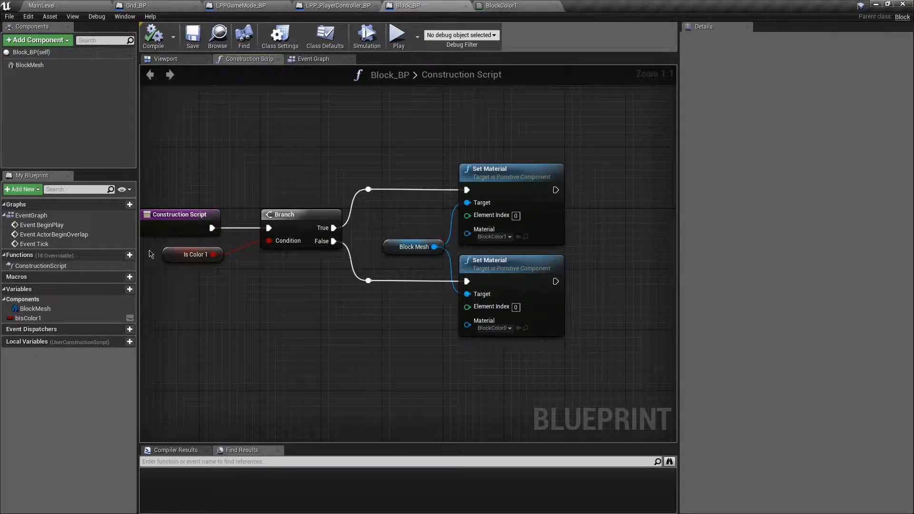
Make the bIsColor1 variable Expose on Spawn and Instance Editable, and compile and save the blueprint
left_click(66, 318)
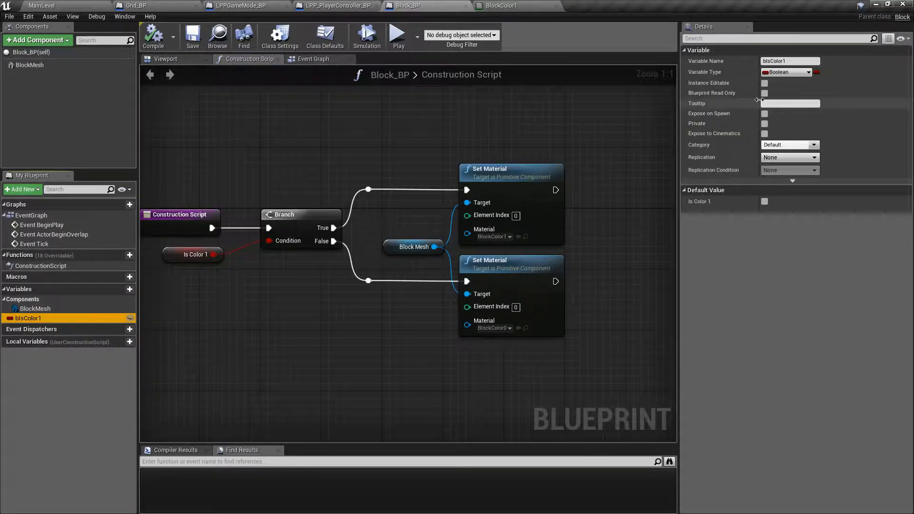
left_click(765, 115)
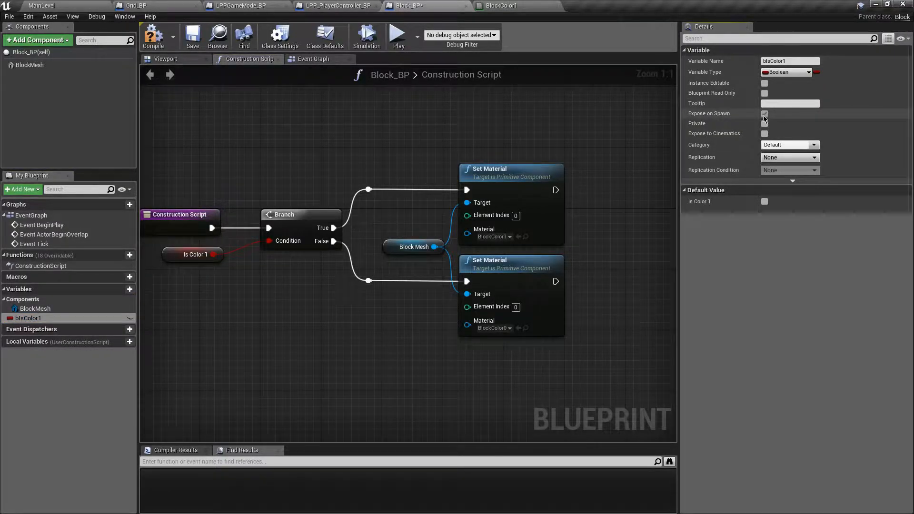
left_click(764, 83)
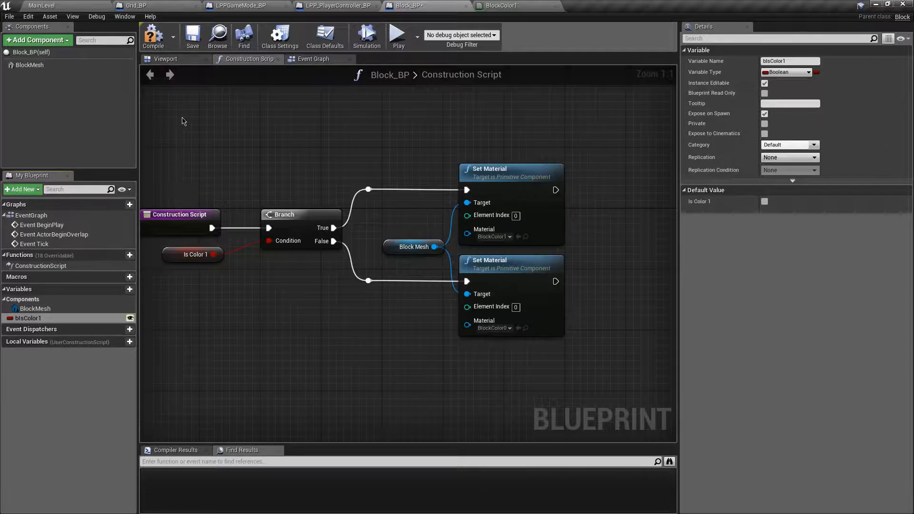
left_click(154, 36)
left_click(193, 38)
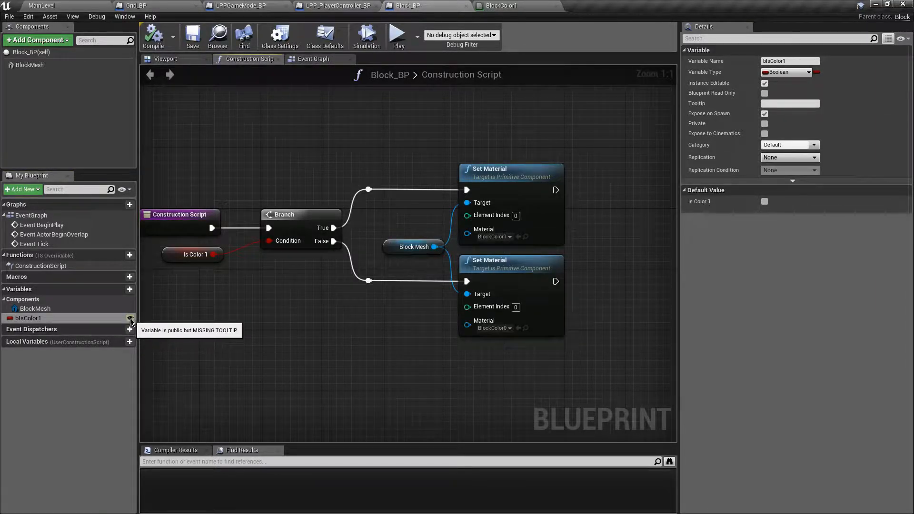
Give bIsColor1 the tooltip "Set on spawn, decides which color this block must match with." and compile the blueprint
left_click(790, 104)
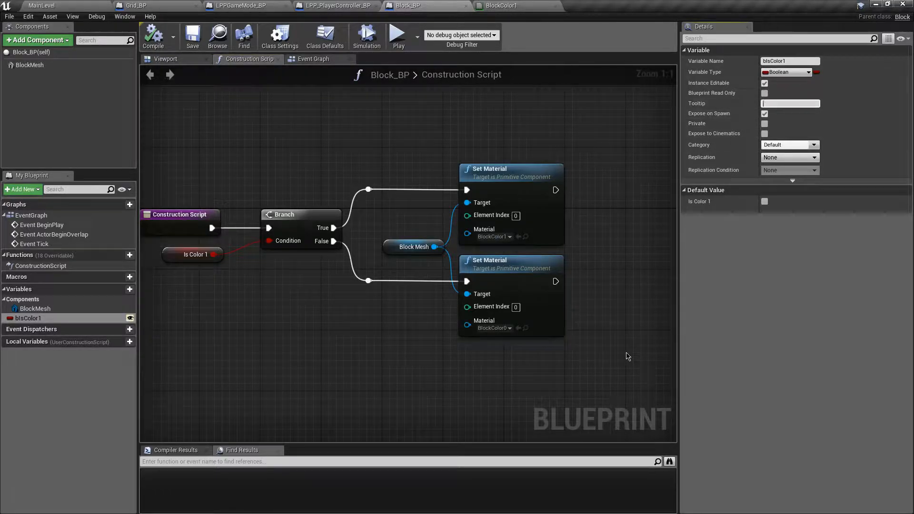
type("Set on s")
type(" t")
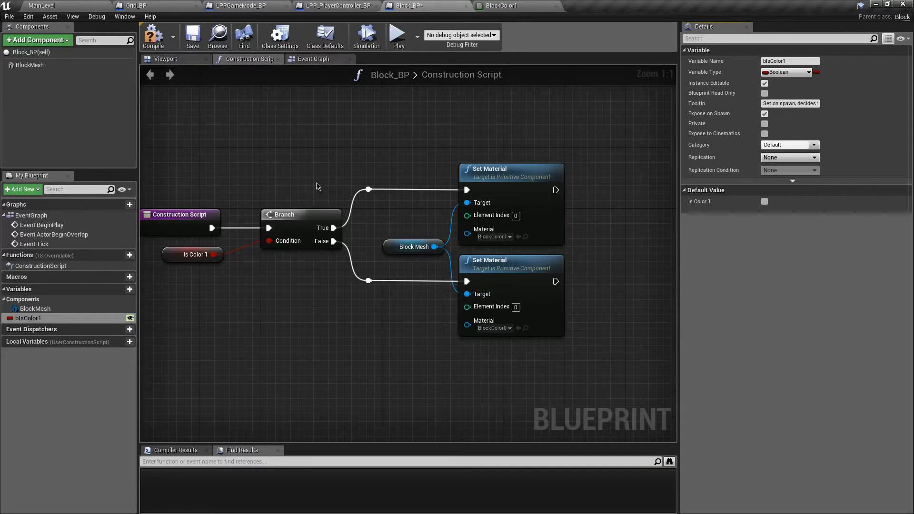
left_click(153, 35)
left_click(804, 104)
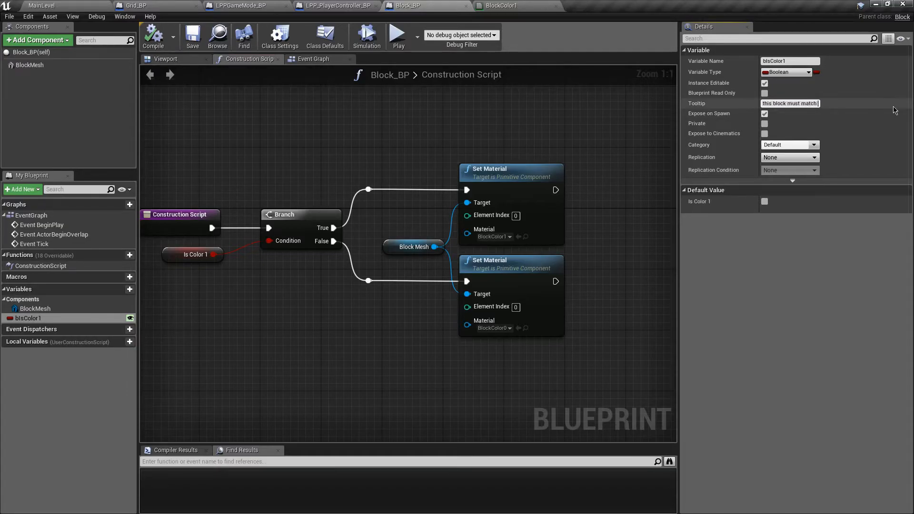
key("Return")
left_click(153, 36)
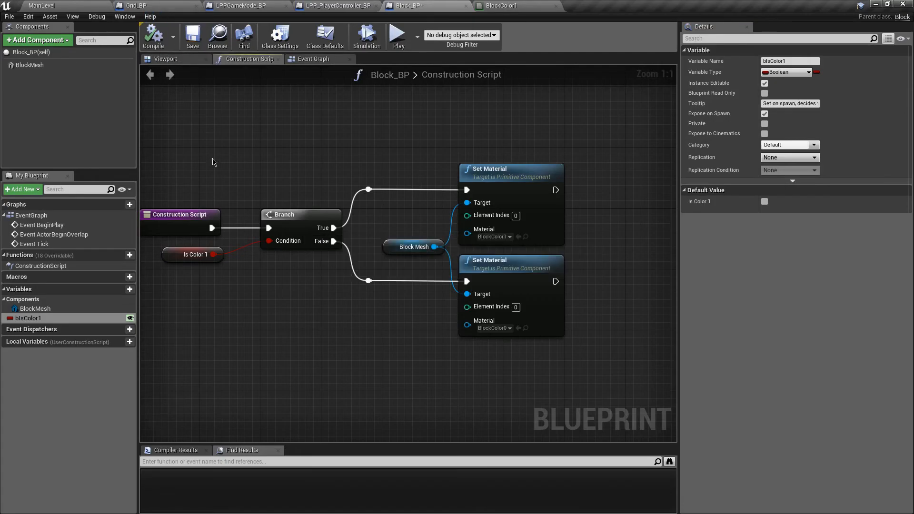
mouse_move(60, 319)
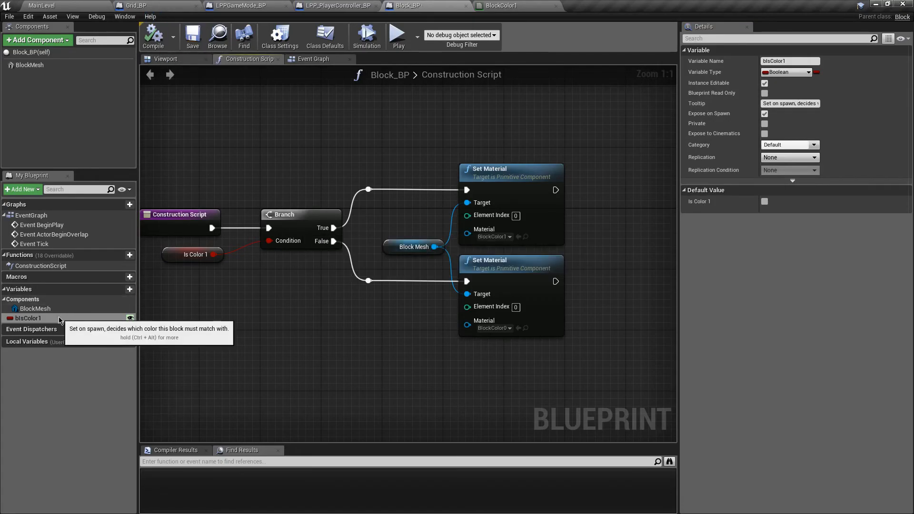